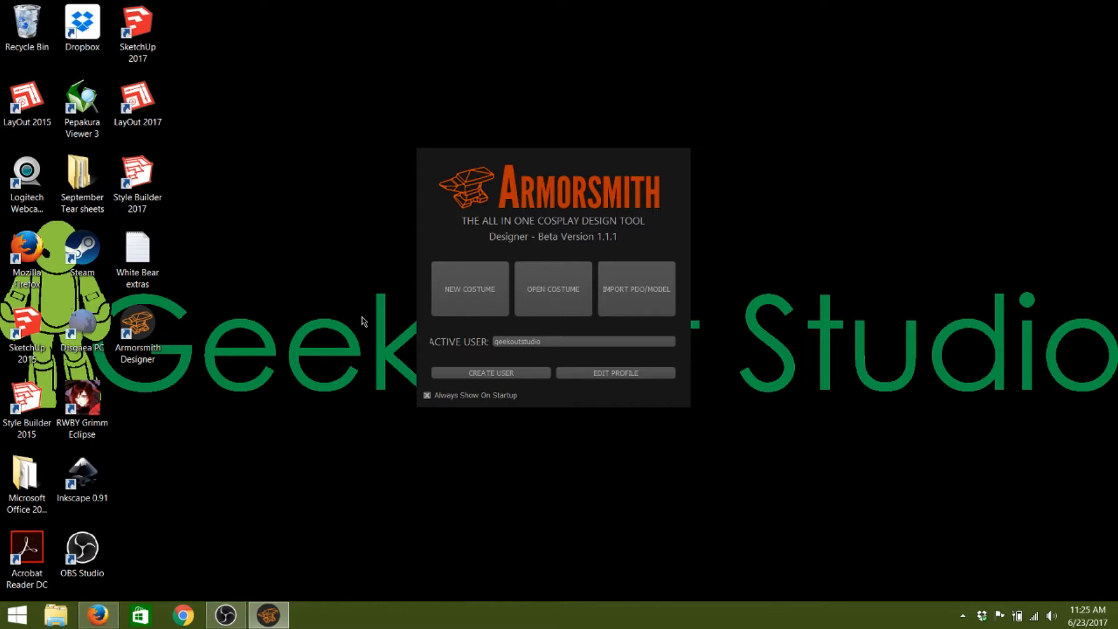
Create a new costume and set the measurement units to Imperial
click(491, 290)
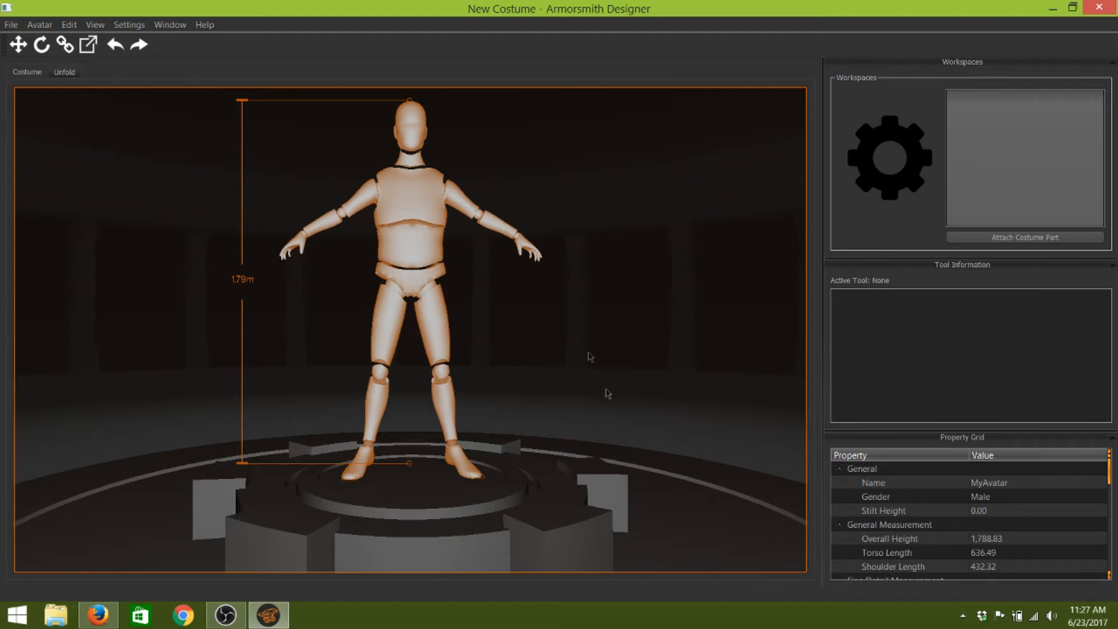
mouse_move(591, 339)
middle_down()
mouse_move(492, 346)
mouse_move(589, 348)
mouse_move(585, 364)
mouse_move(579, 347)
mouse_move(546, 350)
mouse_move(477, 322)
mouse_move(499, 359)
mouse_move(528, 354)
mouse_move(529, 342)
mouse_move(496, 340)
mouse_move(495, 350)
mouse_move(543, 361)
mouse_move(565, 317)
mouse_move(507, 330)
mouse_move(532, 369)
mouse_move(517, 354)
mouse_move(587, 354)
middle_up()
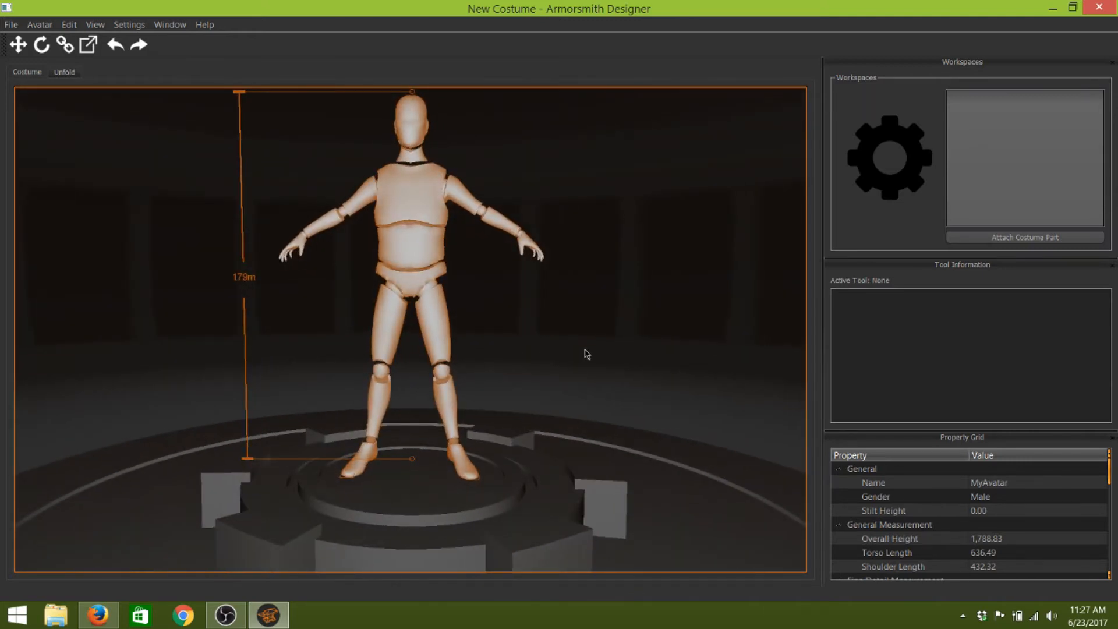
click(136, 27)
mouse_move(145, 39)
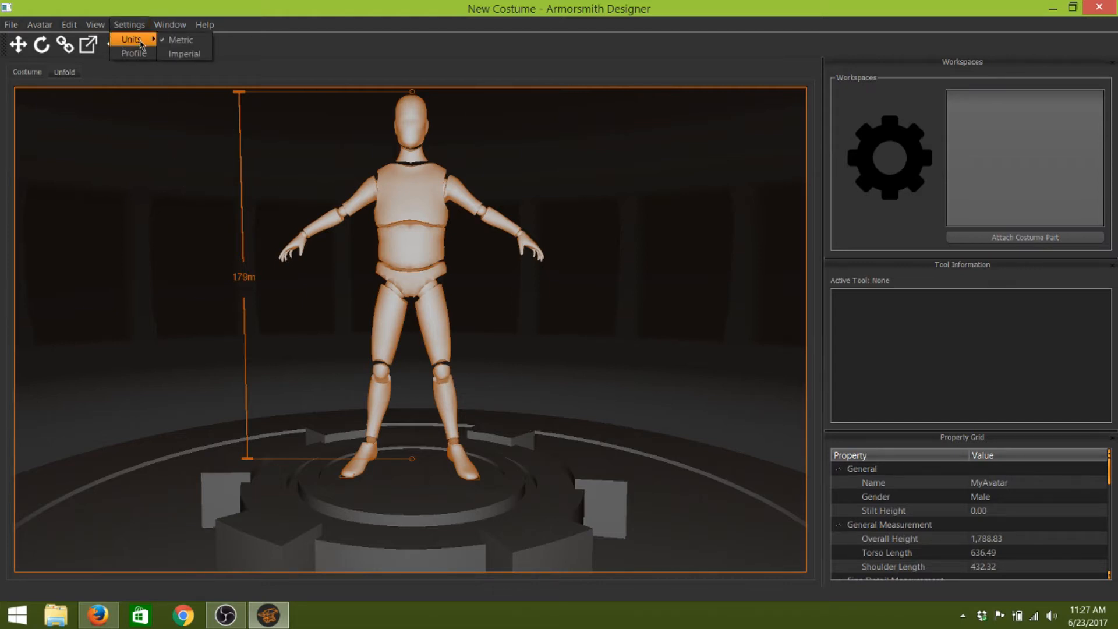
click(197, 55)
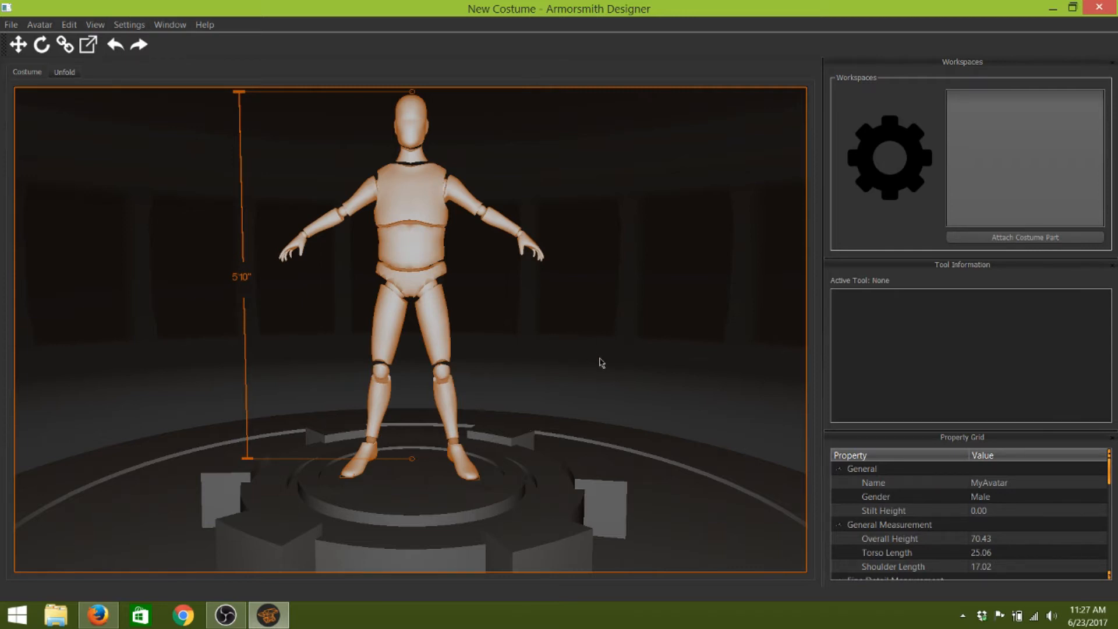
Inspect the avatar from the side, back and front, showing its torso length dimension on the model
mouse_move(598, 360)
middle_down()
mouse_move(582, 373)
mouse_move(600, 365)
middle_up()
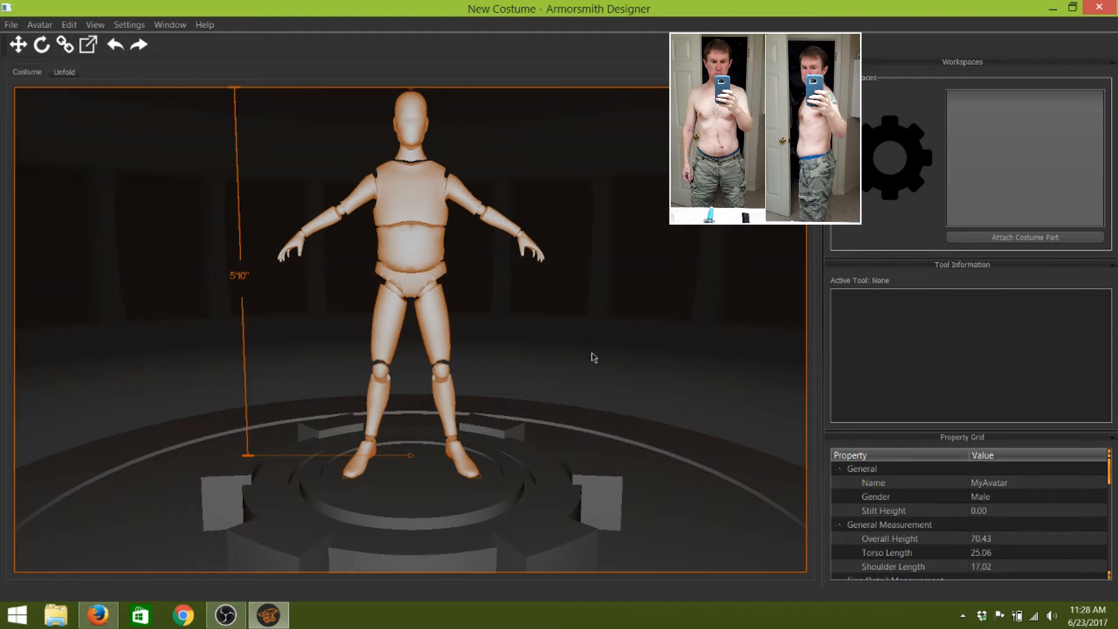
middle_drag(595, 351, 505, 354)
mouse_move(504, 355)
mouse_down()
mouse_move(588, 345)
mouse_move(692, 355)
mouse_move(675, 364)
mouse_move(671, 353)
mouse_move(681, 365)
mouse_move(687, 347)
mouse_move(672, 360)
mouse_move(516, 369)
mouse_move(506, 359)
mouse_up()
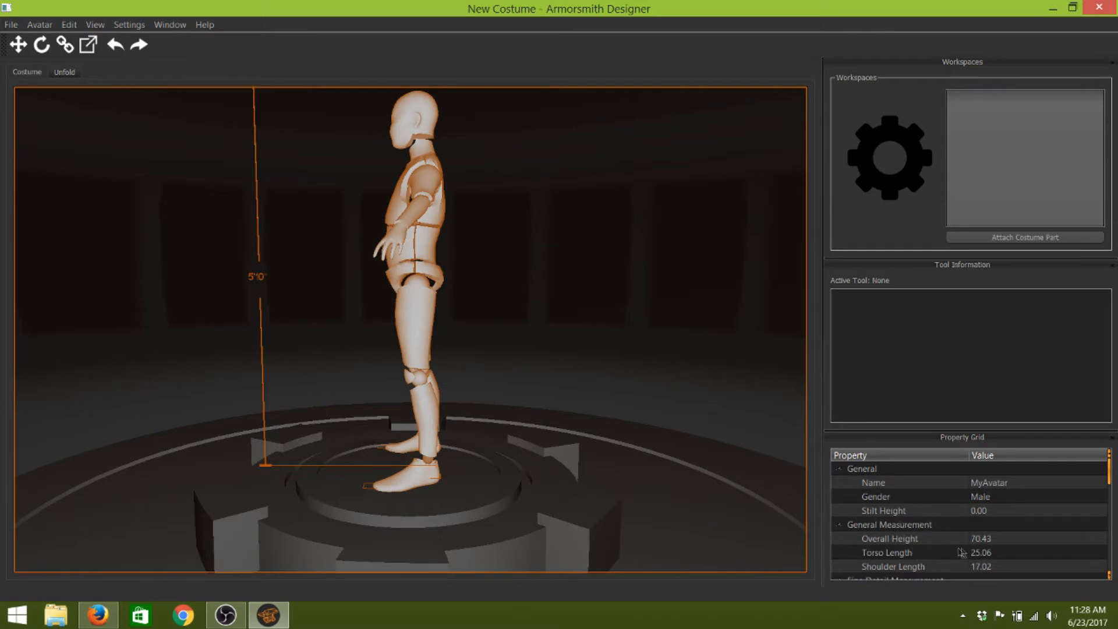
click(976, 553)
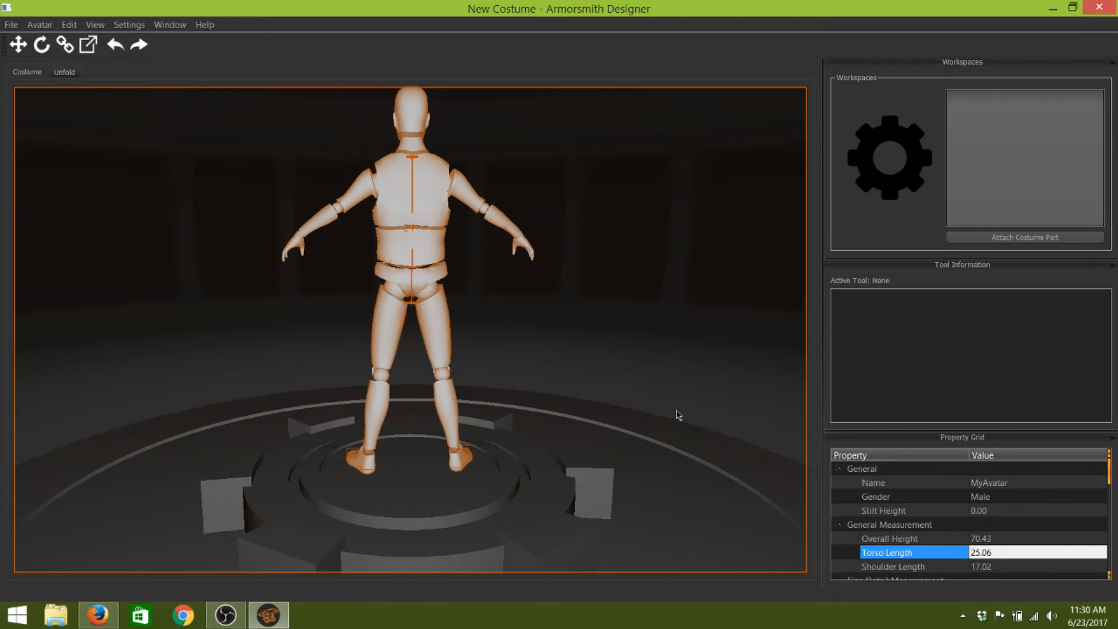
middle_drag(676, 411, 469, 421)
right_click(469, 420)
middle_drag(639, 404, 503, 450)
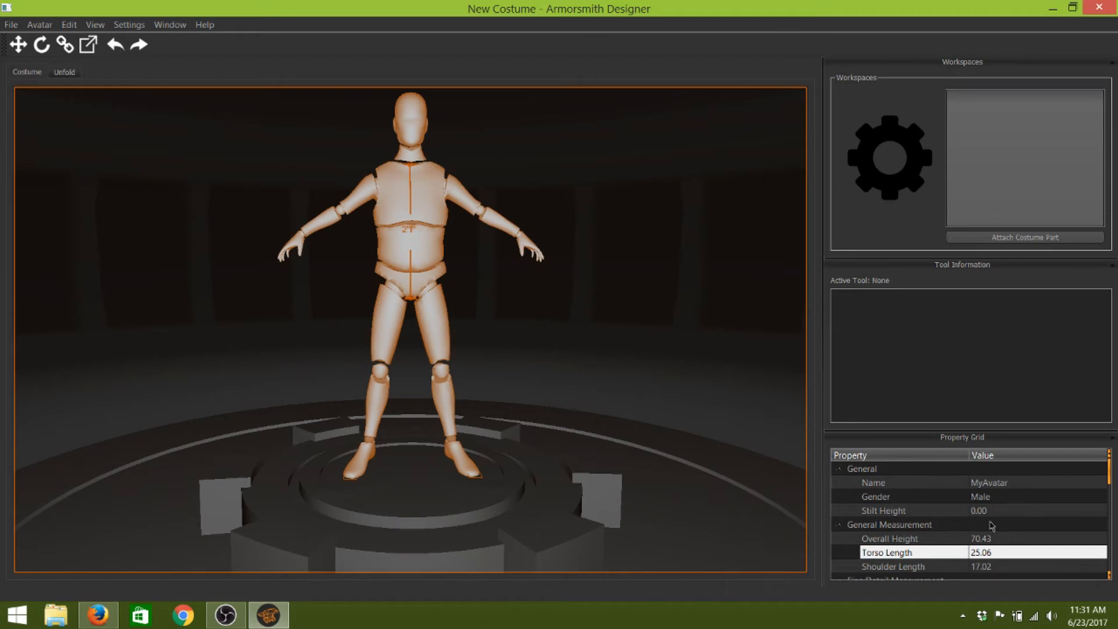
Look through the avatar's property list, including its name, gender and stilt height
scroll(1034, 489, down, 6)
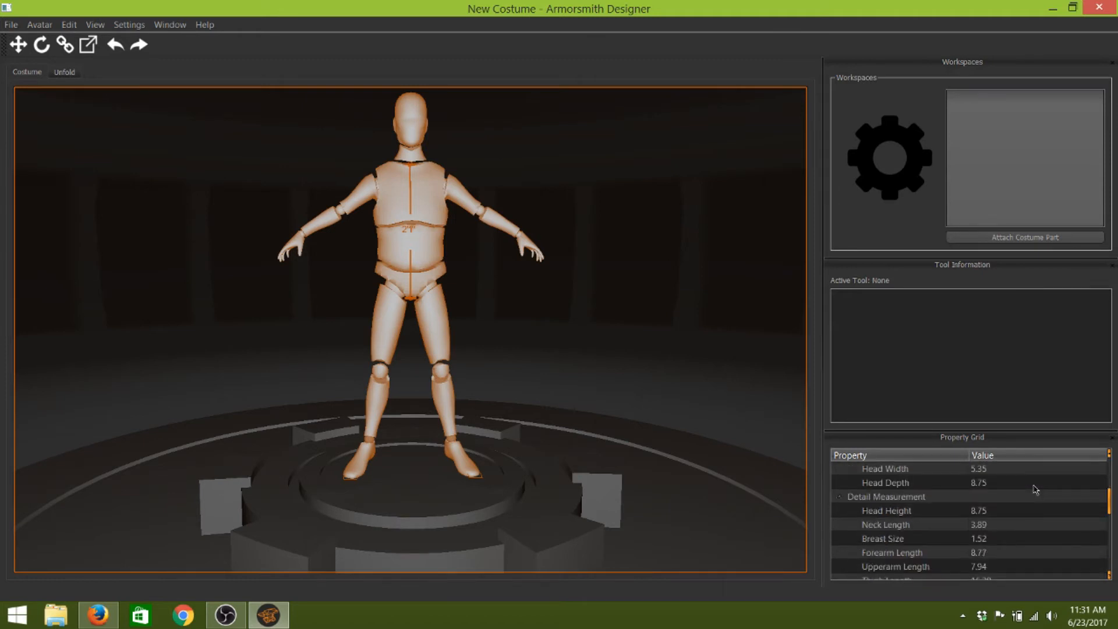
scroll(1035, 488, down, 3)
scroll(1036, 495, up, 8)
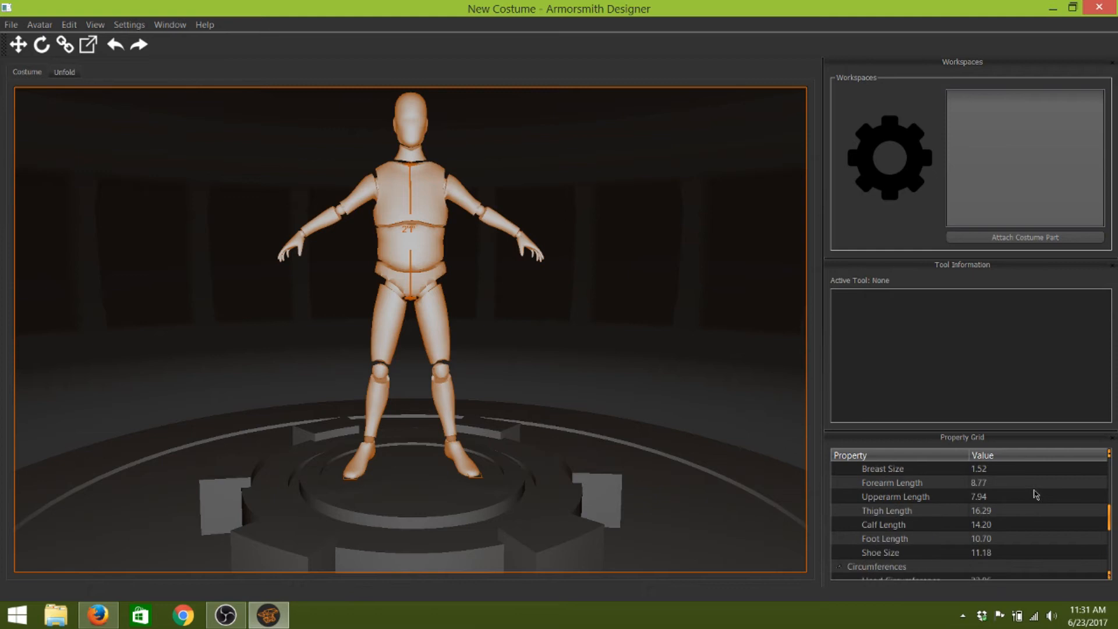
scroll(1036, 495, up, 5)
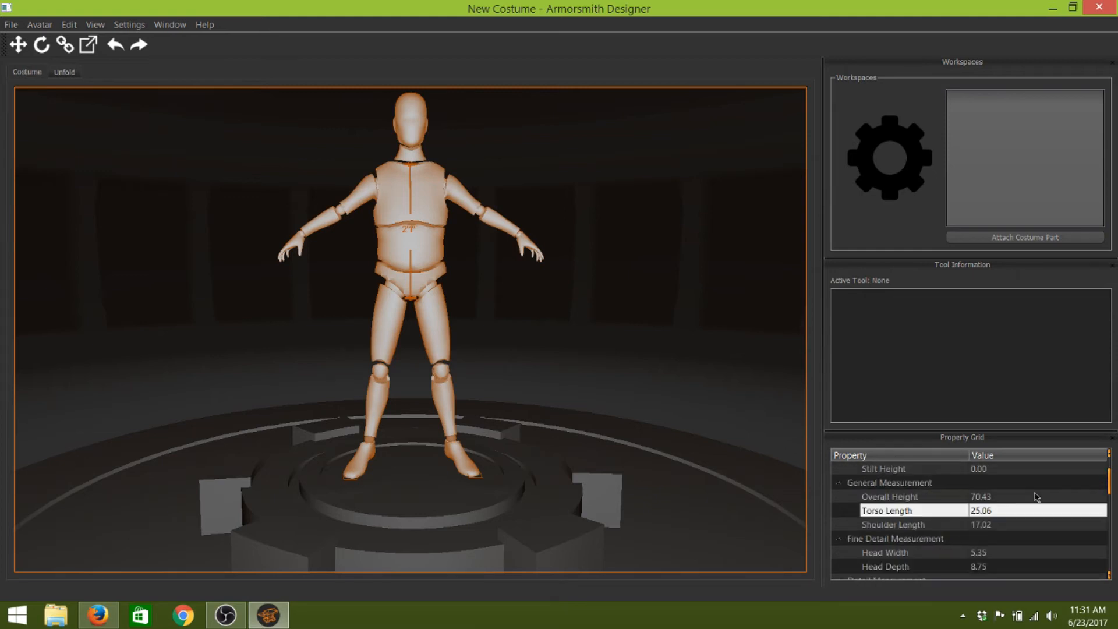
scroll(1035, 492, up, 1)
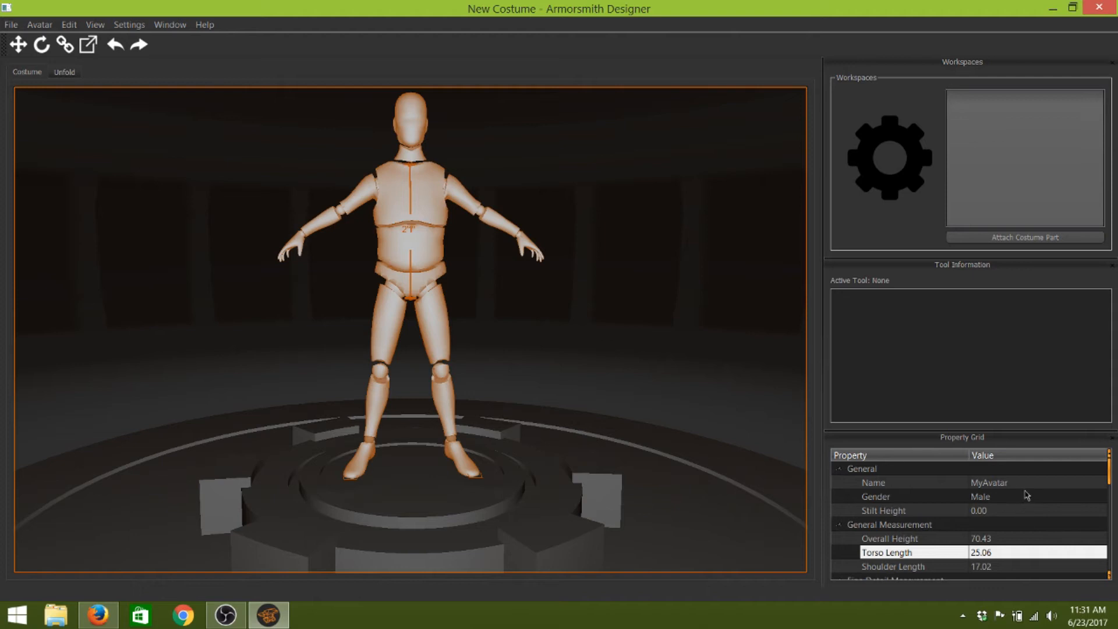
click(1019, 484)
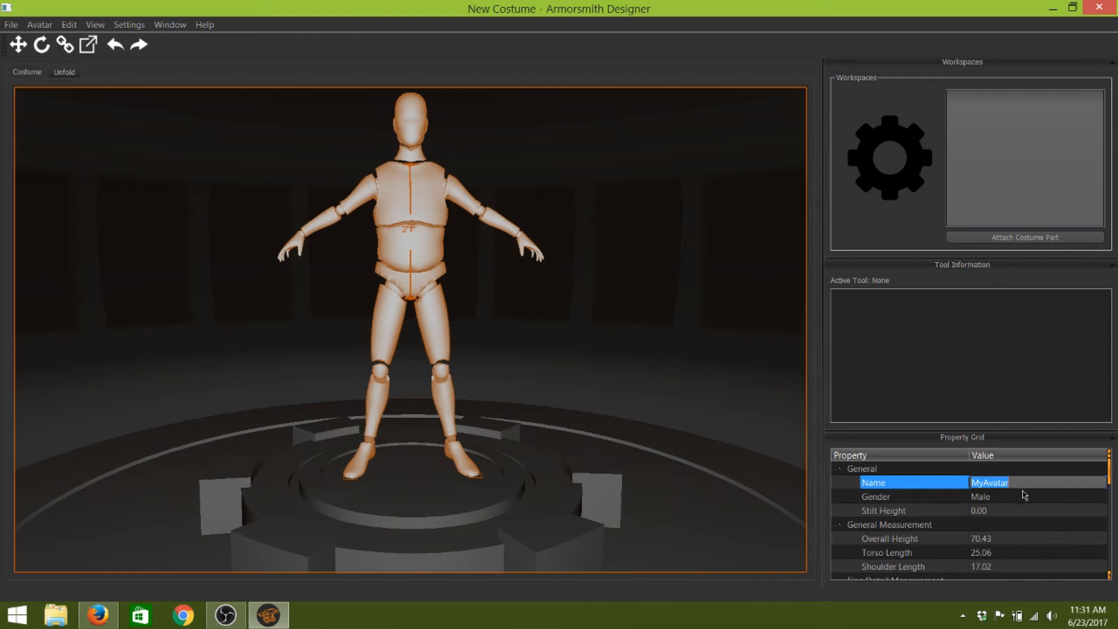
click(1022, 501)
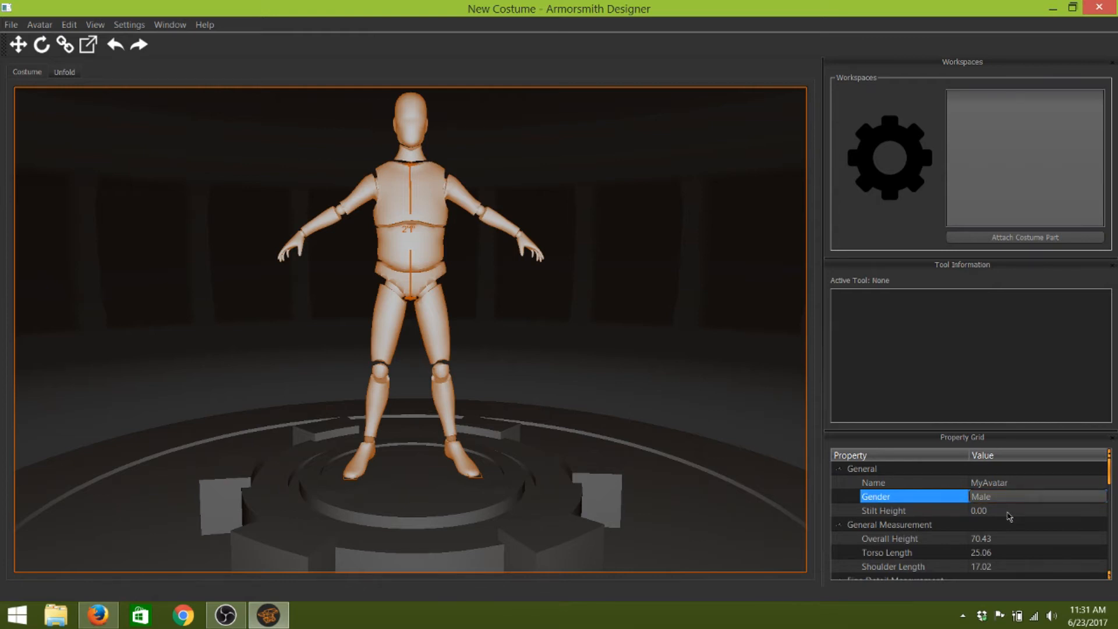
click(1008, 512)
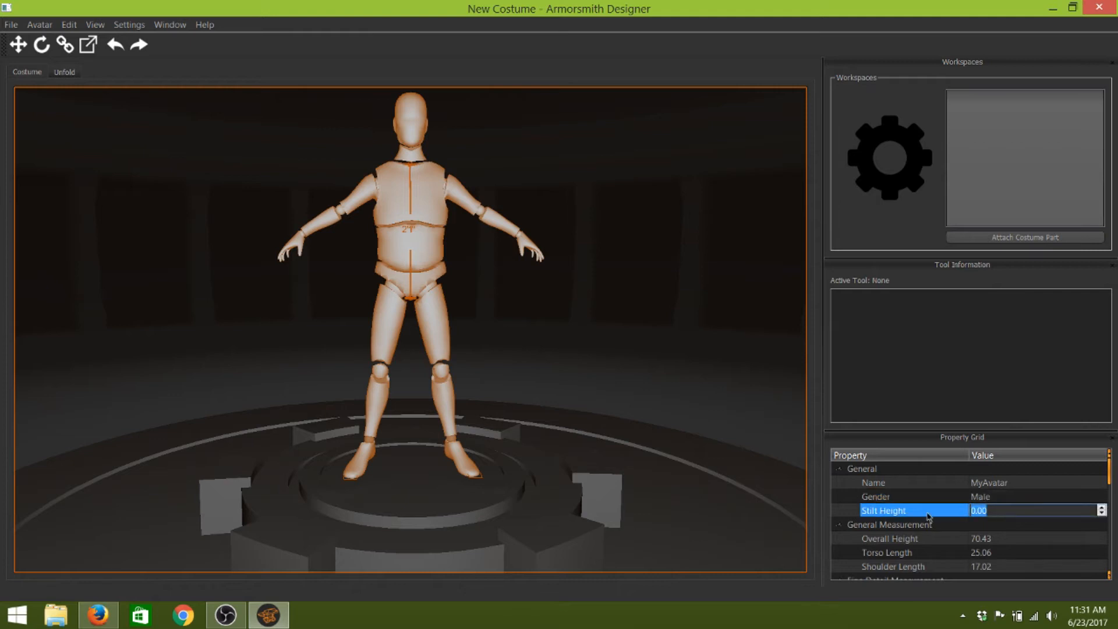
click(913, 499)
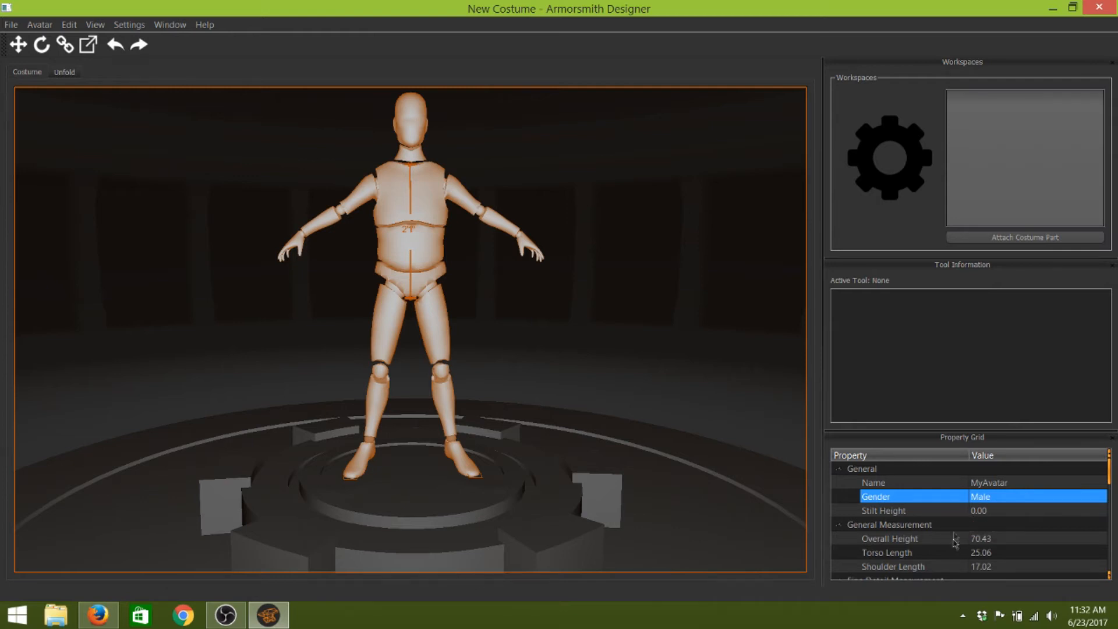
Review the avatar's general, fine detail and detail measurements and its body circumferences
scroll(956, 529, down, 1)
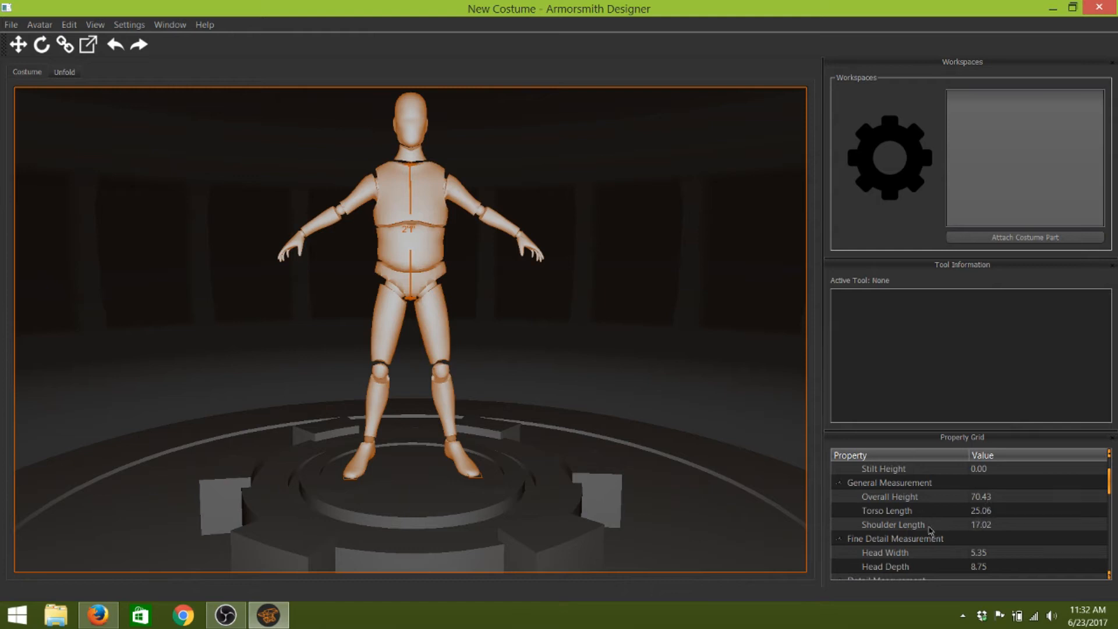
scroll(930, 530, down, 1)
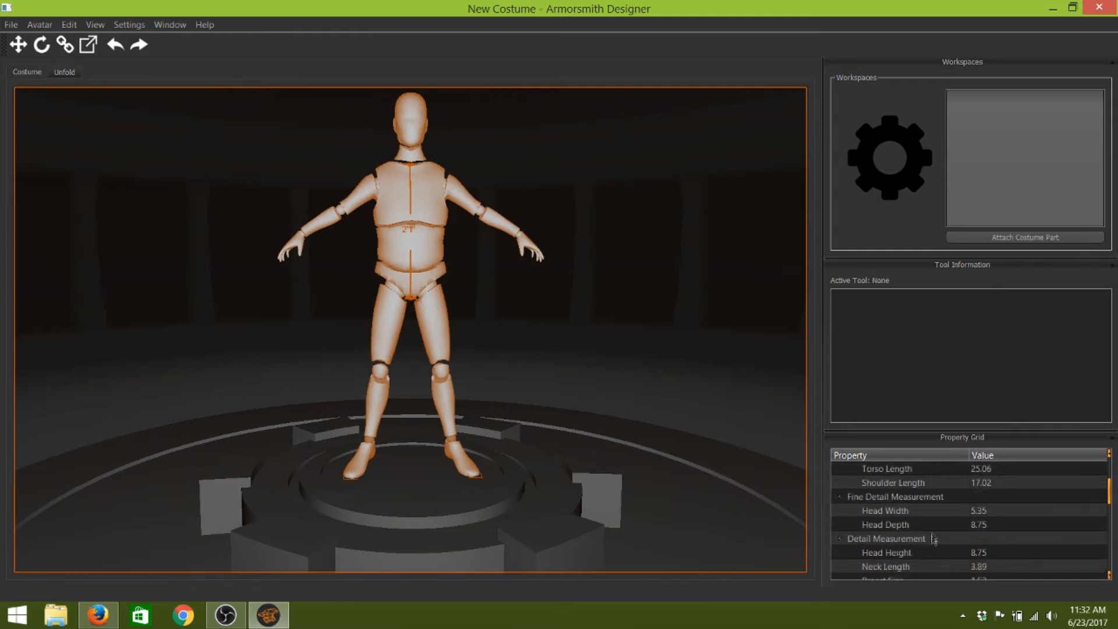
scroll(947, 527, down, 2)
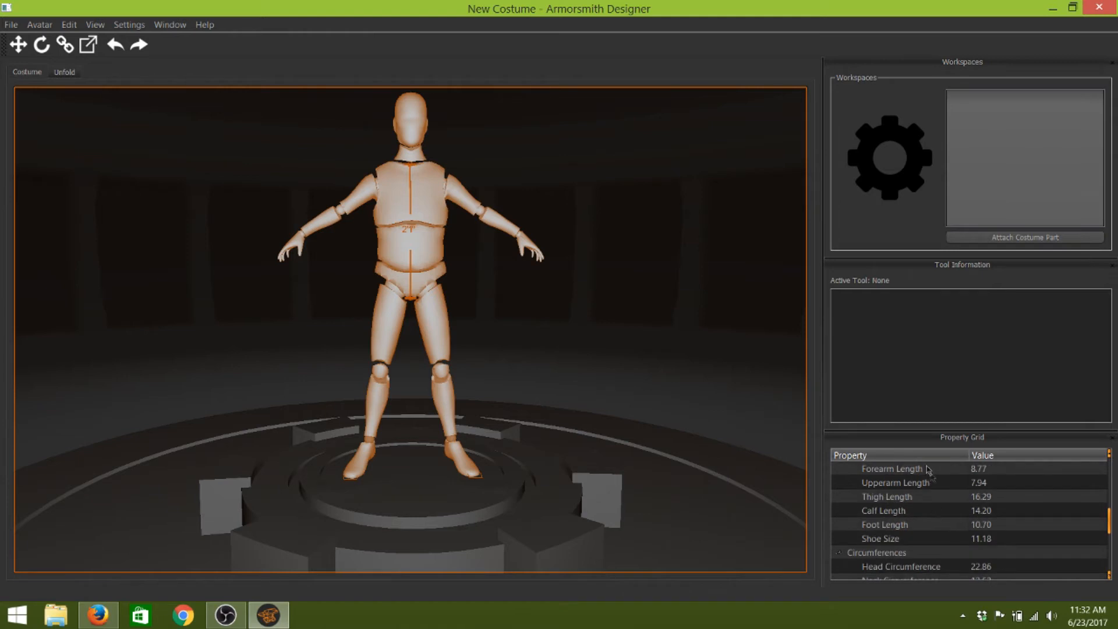
scroll(937, 503, up, 1)
scroll(938, 503, down, 1)
scroll(937, 507, up, 1)
scroll(990, 512, up, 1)
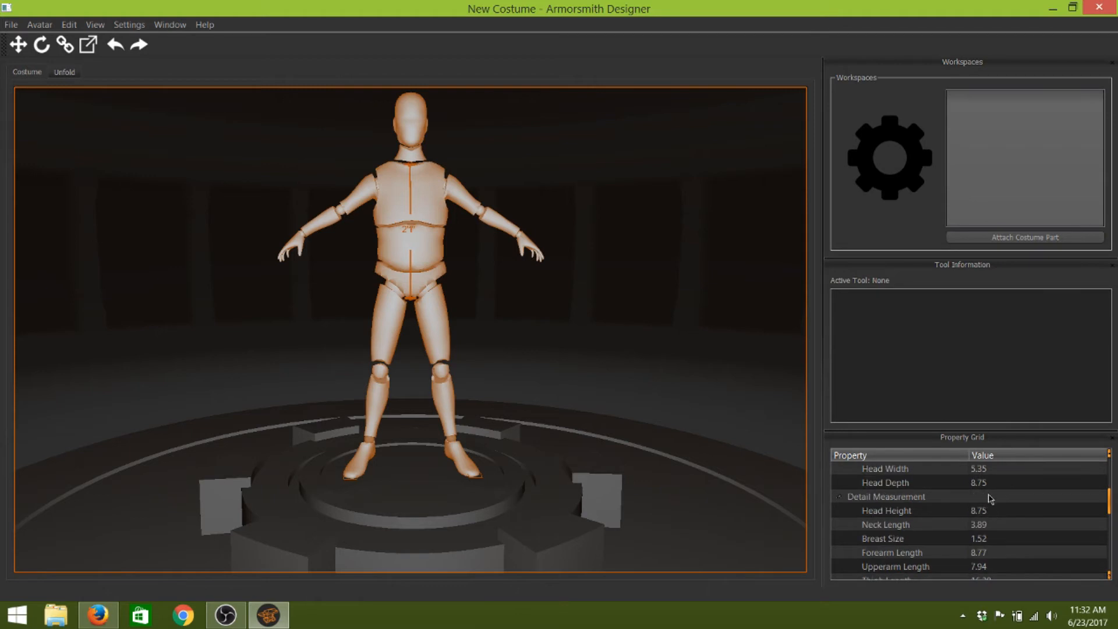
scroll(991, 499, down, 1)
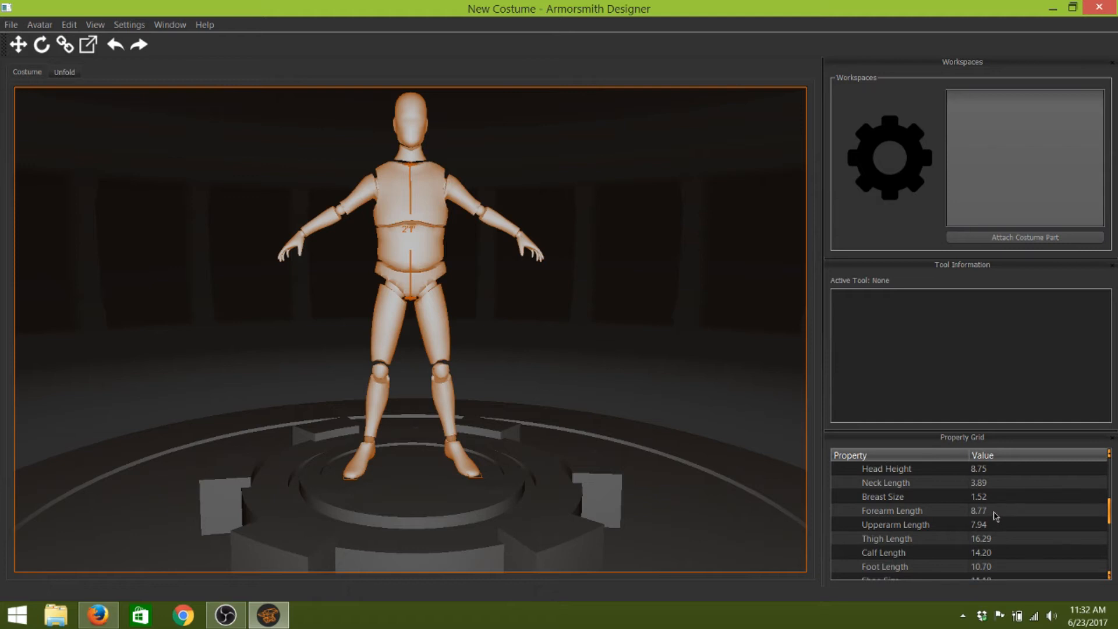
scroll(997, 515, down, 2)
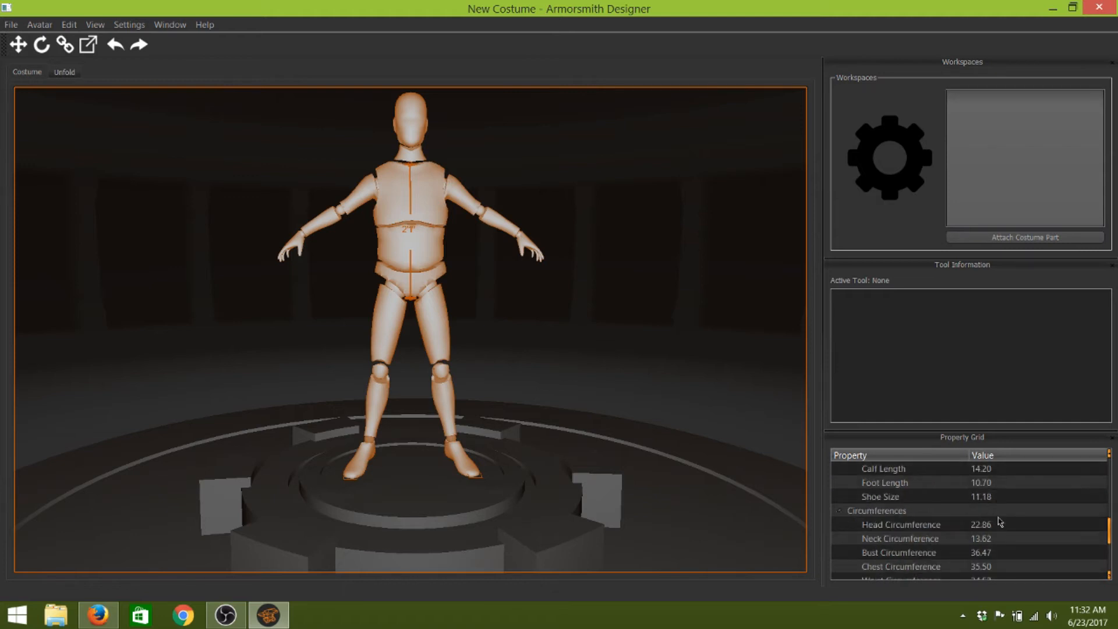
scroll(998, 526, down, 1)
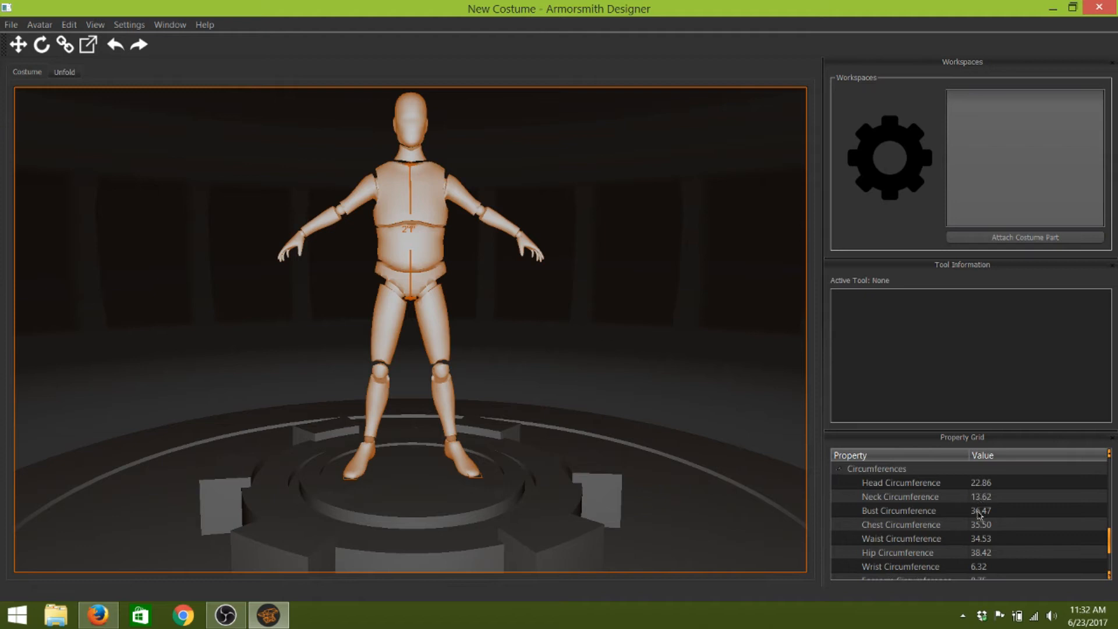
scroll(991, 536, down, 2)
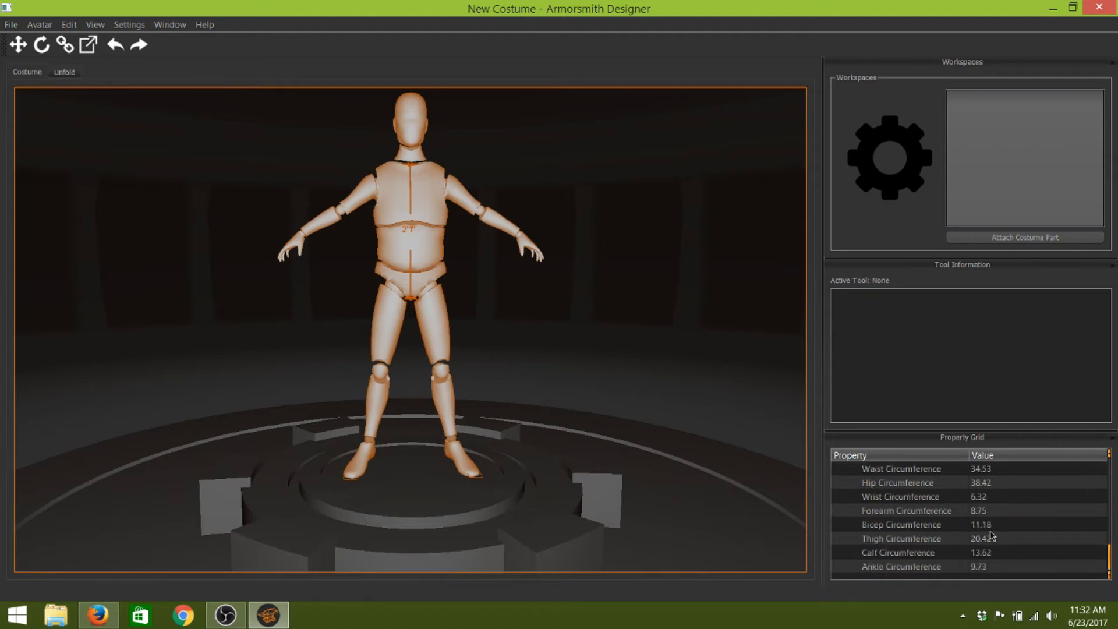
scroll(992, 536, up, 3)
mouse_move(670, 382)
mouse_down()
mouse_move(567, 388)
mouse_move(687, 377)
mouse_move(565, 380)
mouse_move(681, 379)
mouse_move(613, 380)
mouse_move(577, 402)
mouse_move(573, 392)
mouse_move(665, 384)
mouse_up()
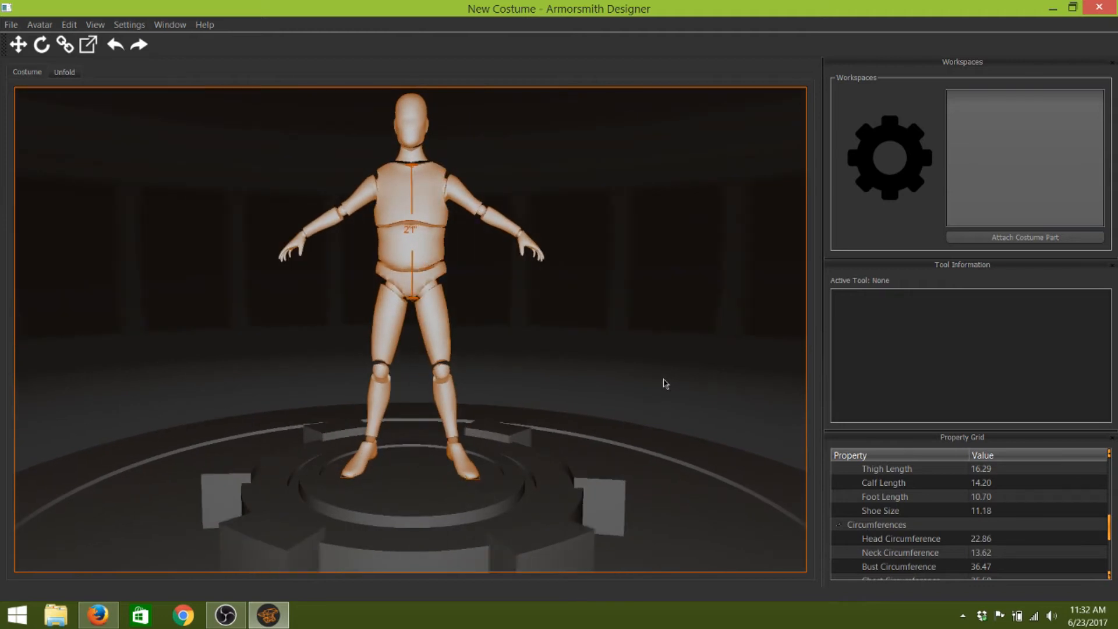
right_click(666, 384)
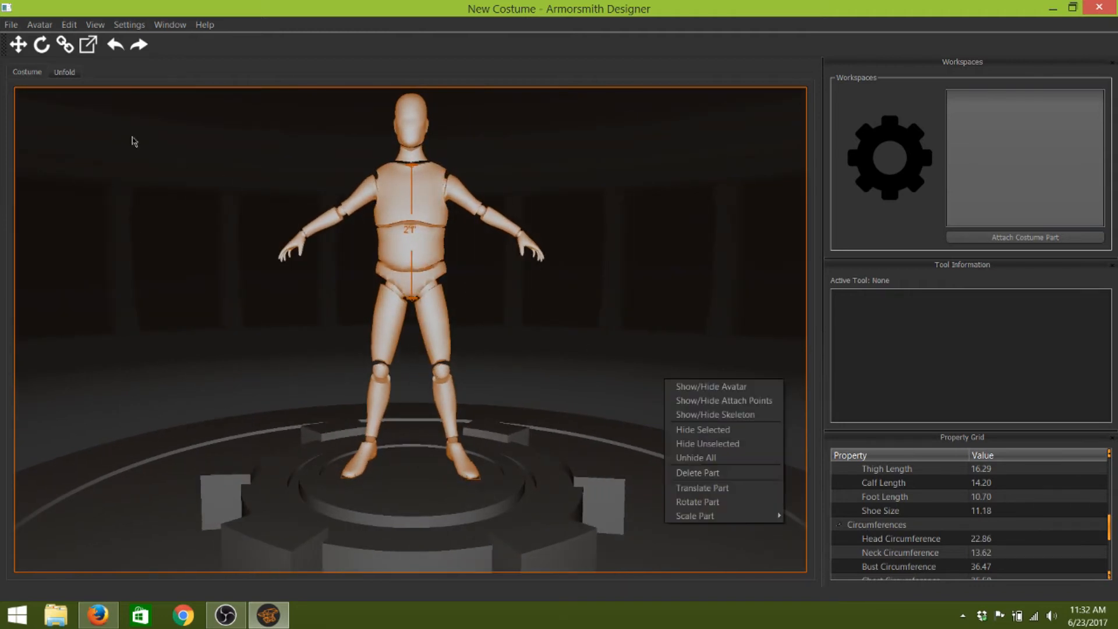
click(122, 190)
drag(160, 227, 302, 276)
middle_drag(302, 276, 305, 257)
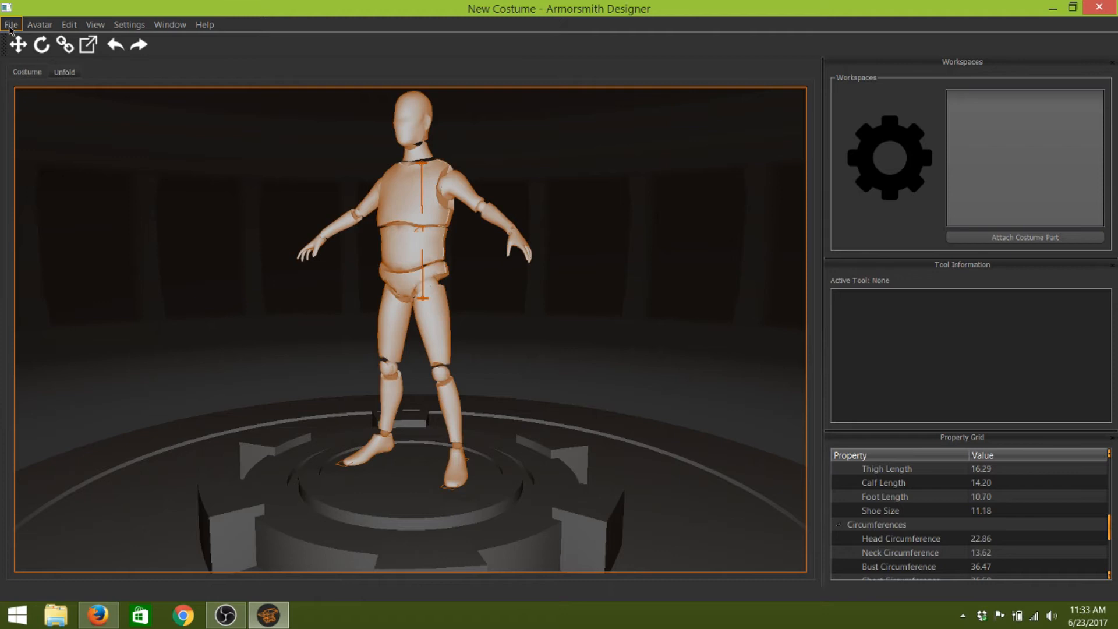
Import the recently used models H5 Centurion Chest Foam.pdo and H5 Centurion Legs Foam.pdo into the costume's workspaces
click(10, 26)
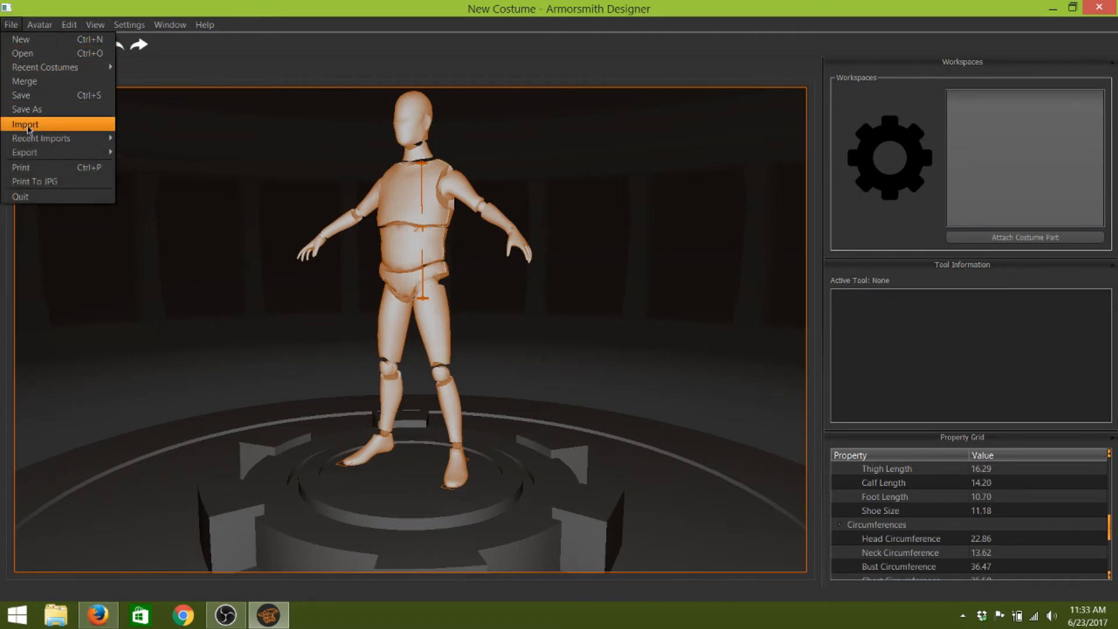
mouse_move(29, 140)
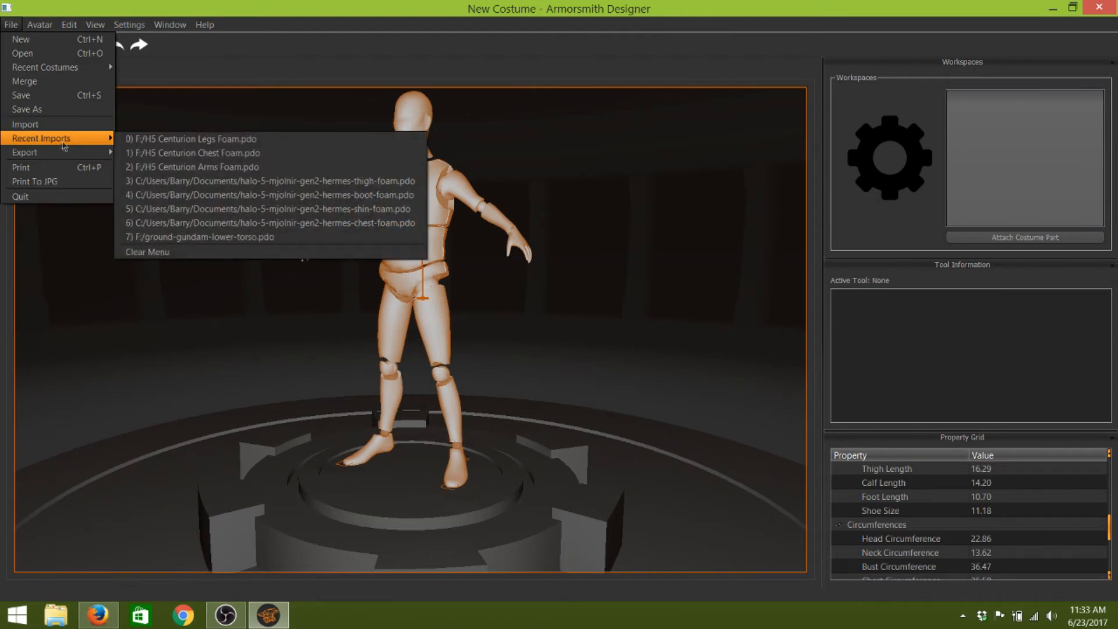
click(208, 154)
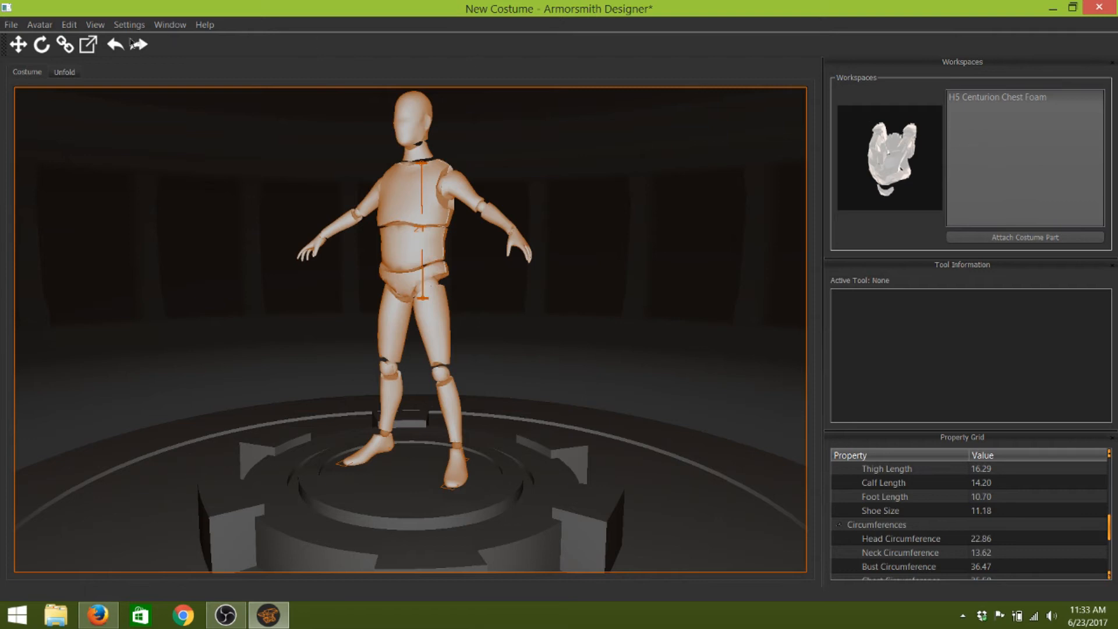
click(5, 25)
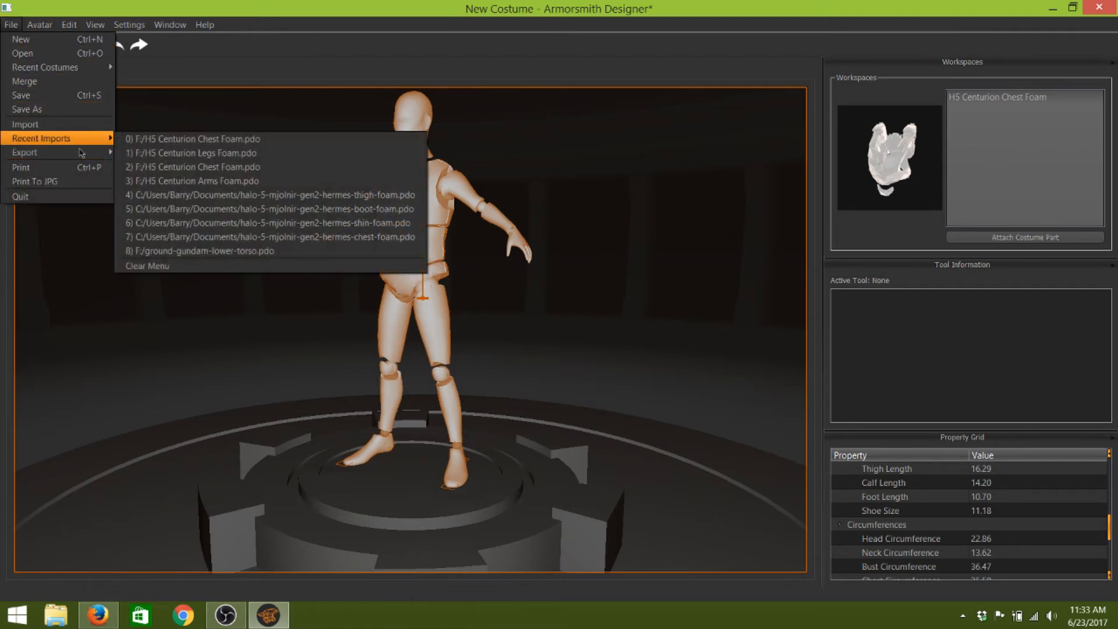
click(253, 153)
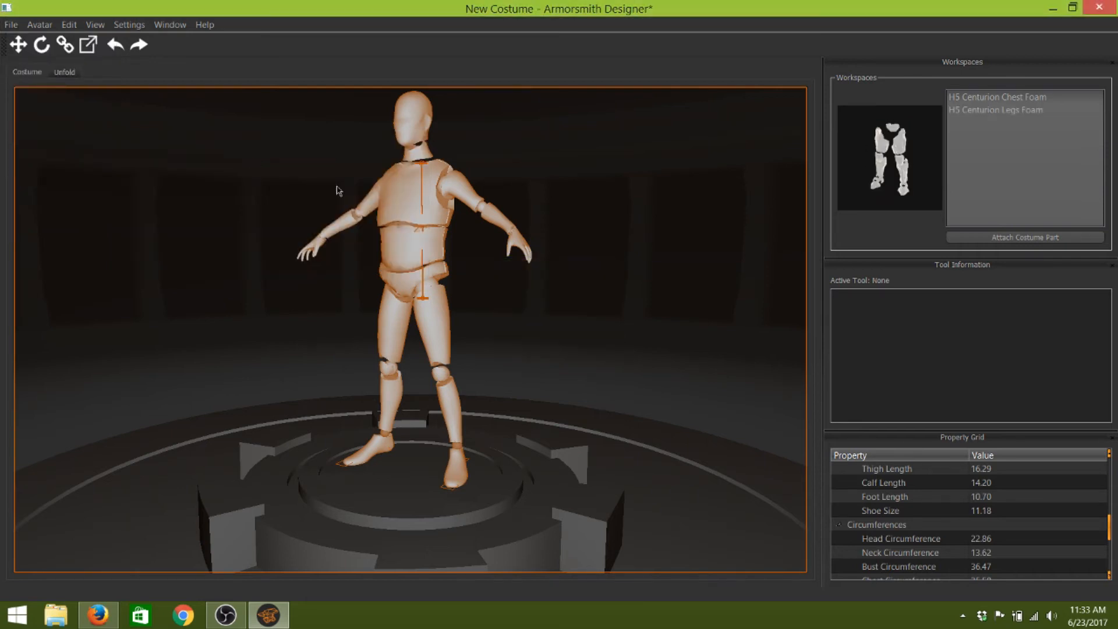
Import the model H5 Centurion Arms Foam from the Lexar (F:) drive into the costume's workspaces
click(8, 26)
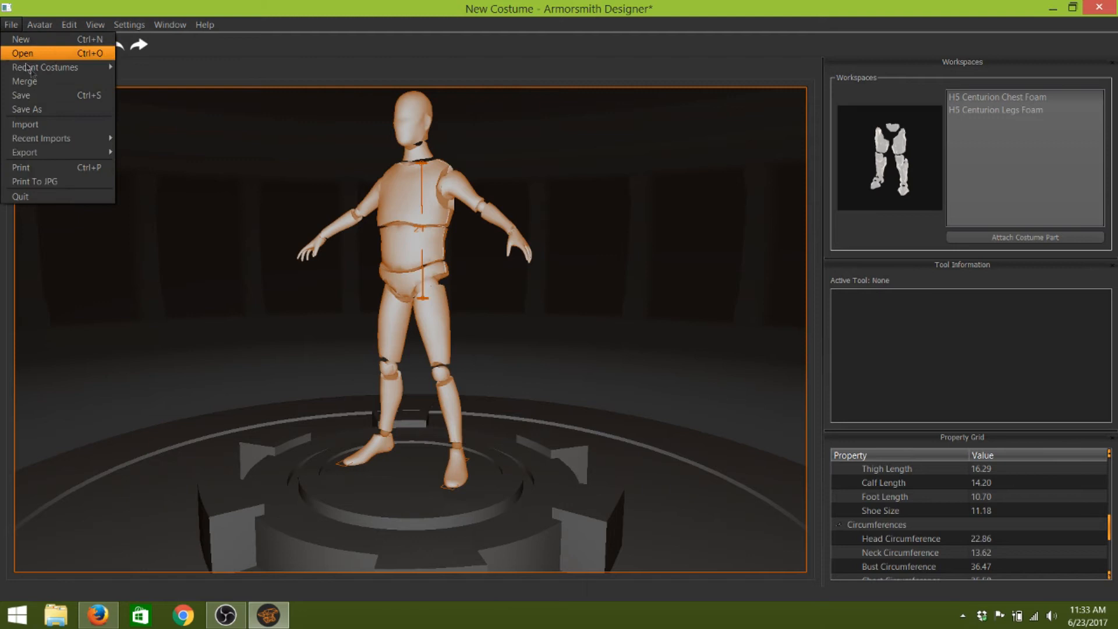
click(70, 125)
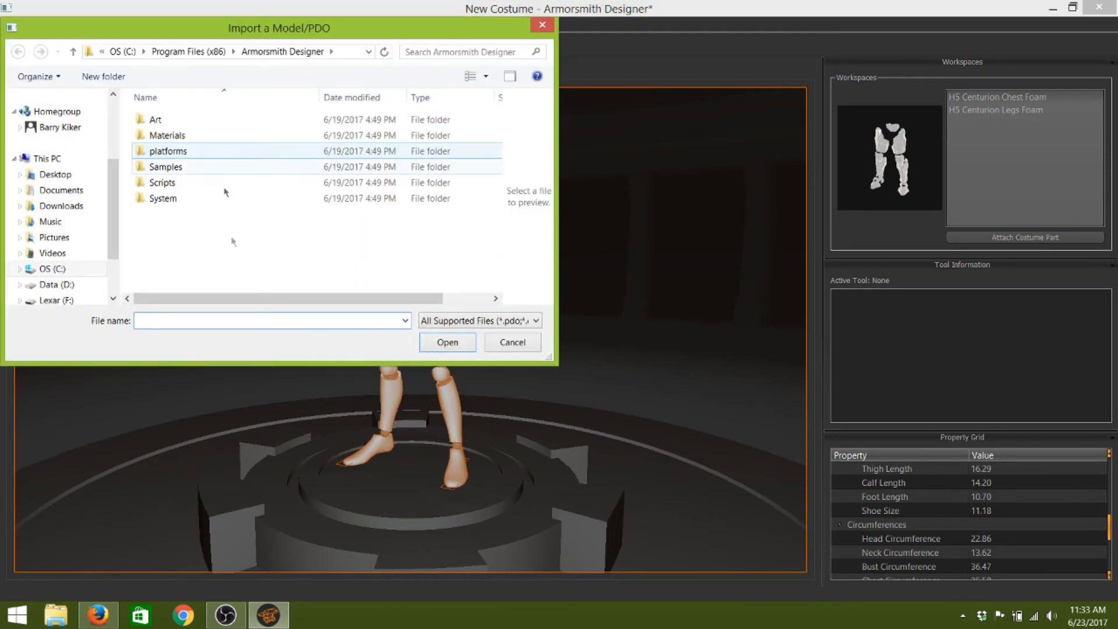
click(57, 301)
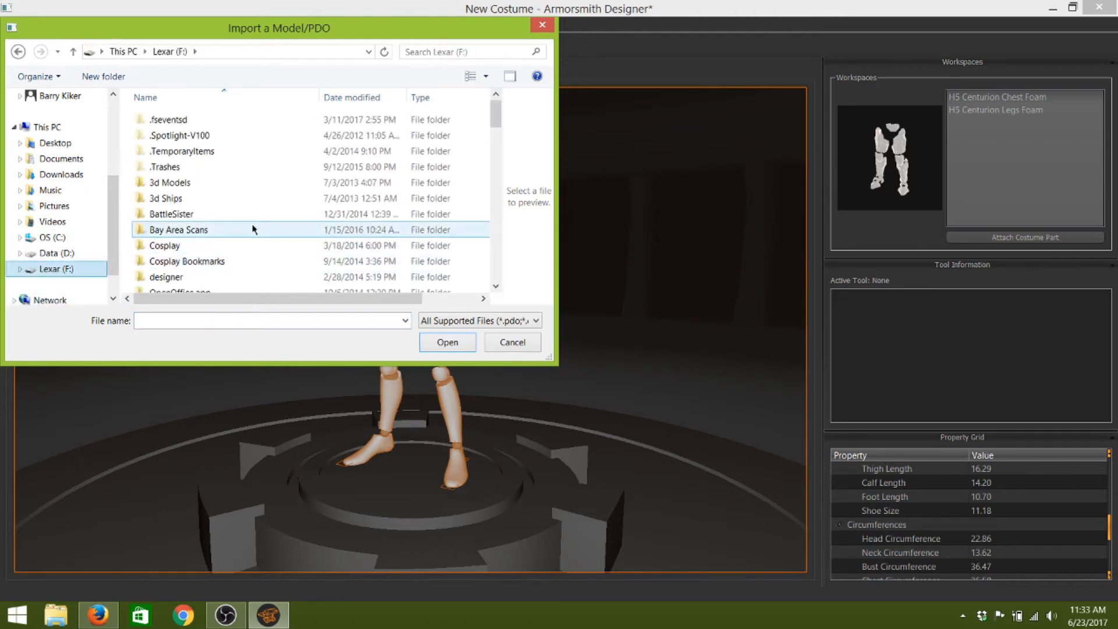
scroll(253, 229, down, 15)
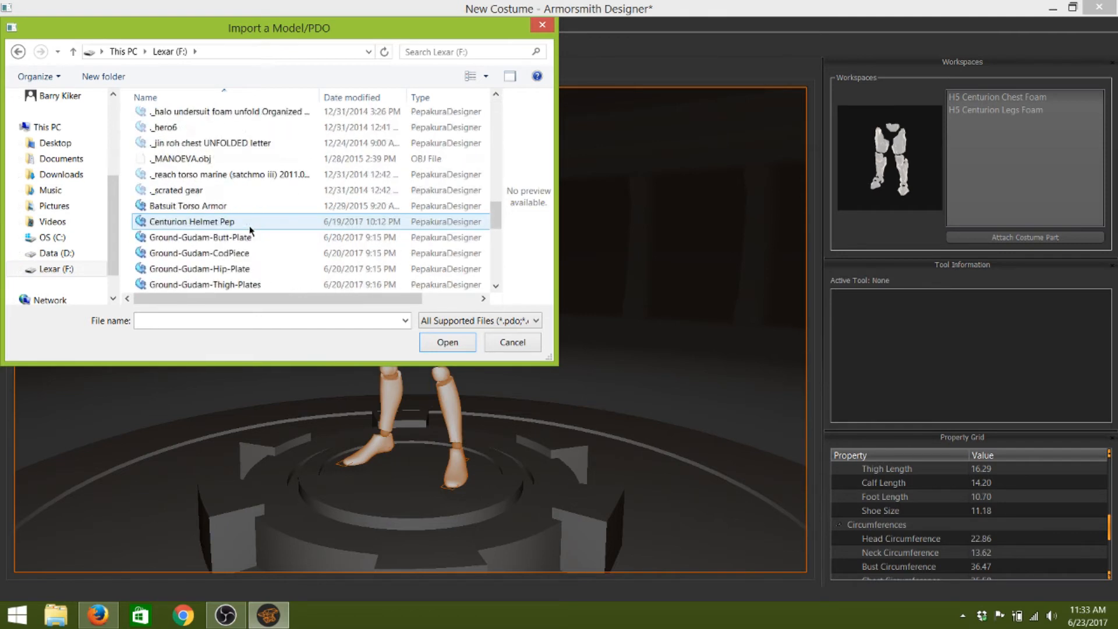
scroll(251, 230, down, 2)
scroll(251, 221, down, 3)
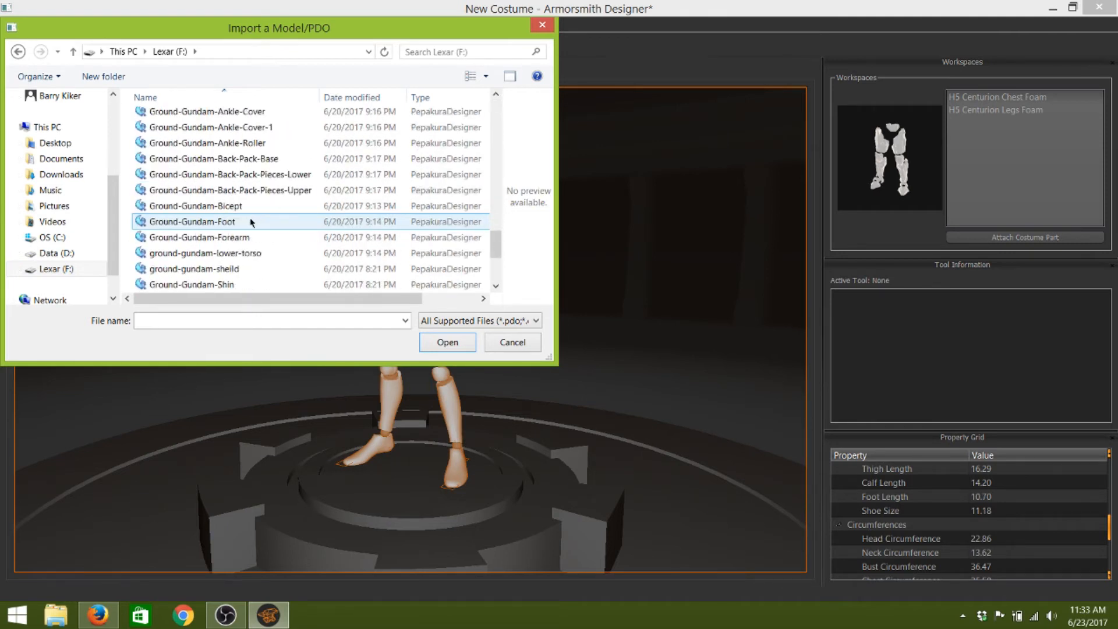
scroll(253, 223, down, 1)
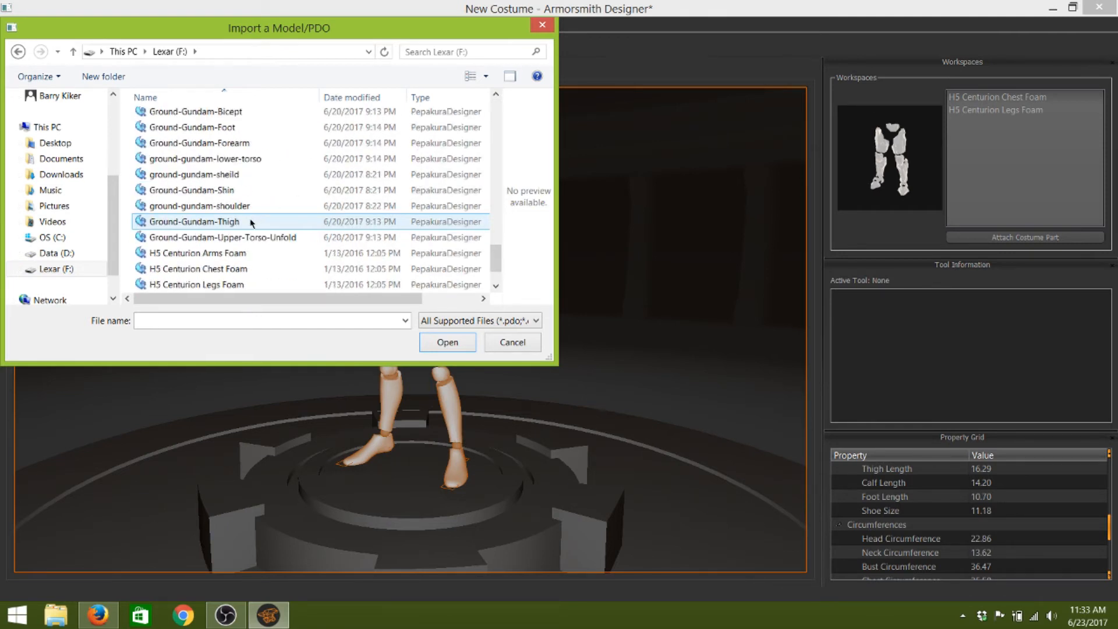
click(253, 254)
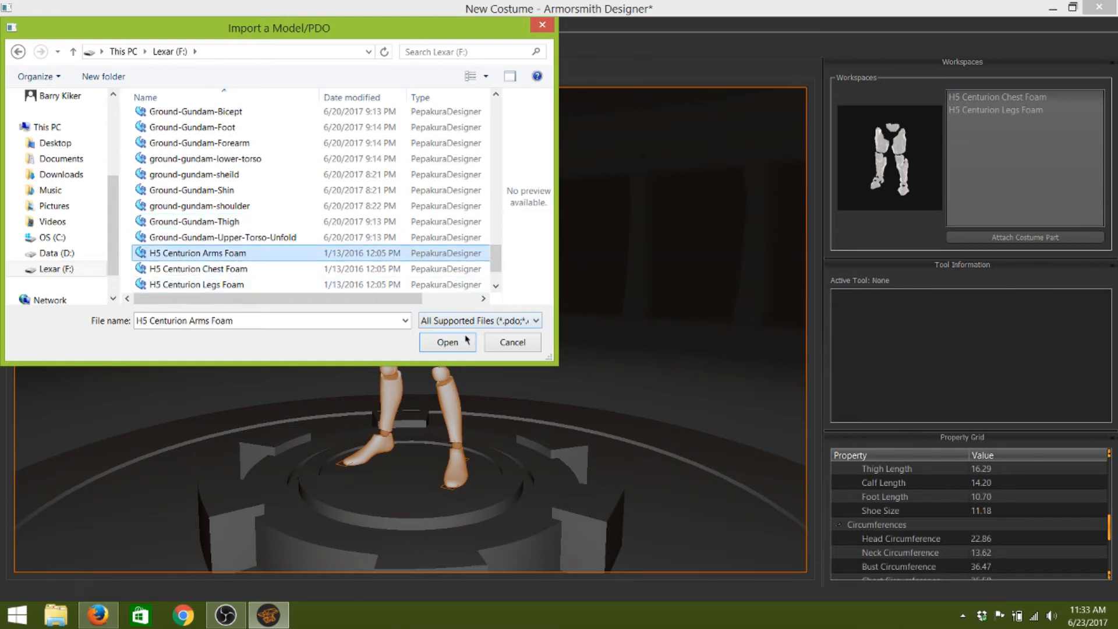
click(447, 343)
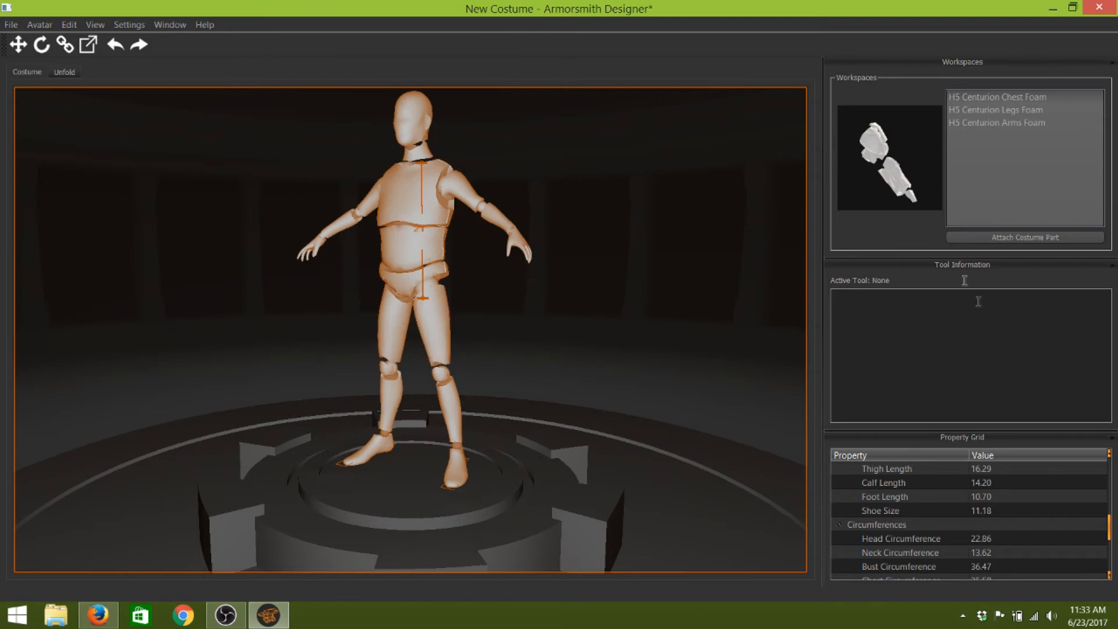
Attach the H5 Centurion Chest Foam costume part to the attach point on the front of the avatar's chest
middle_drag(546, 314, 574, 321)
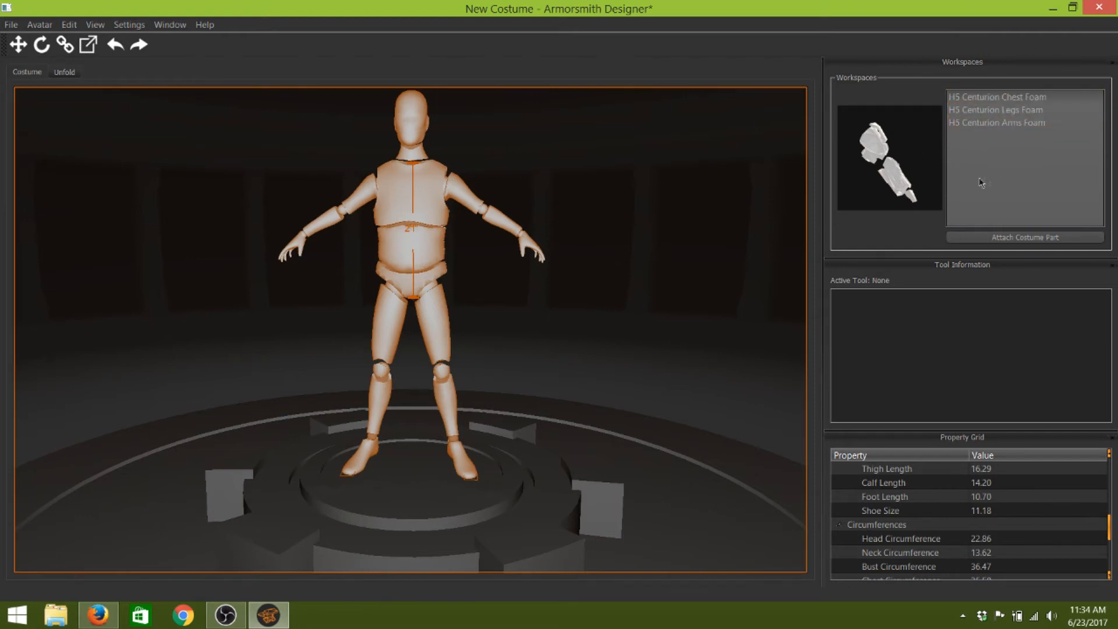
click(1036, 98)
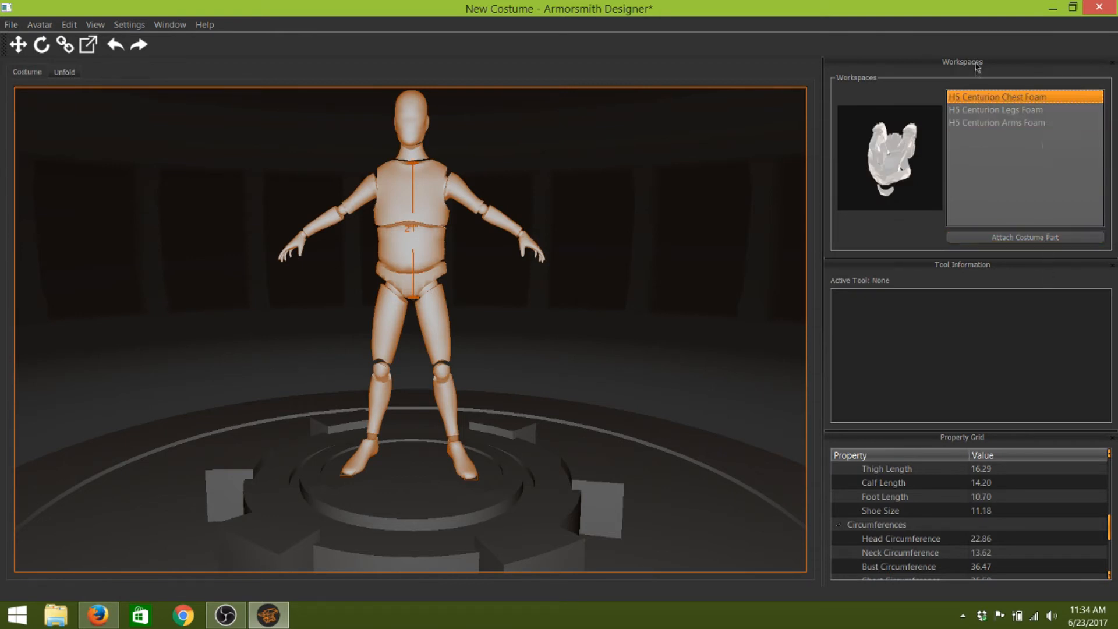
click(1049, 240)
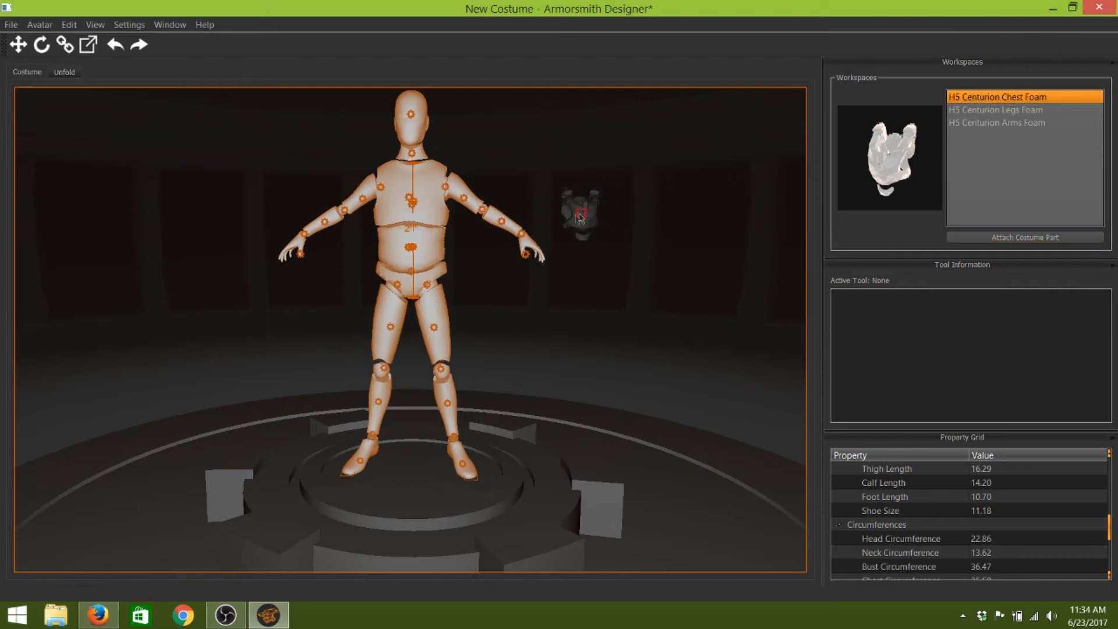
middle_drag(653, 237, 617, 261)
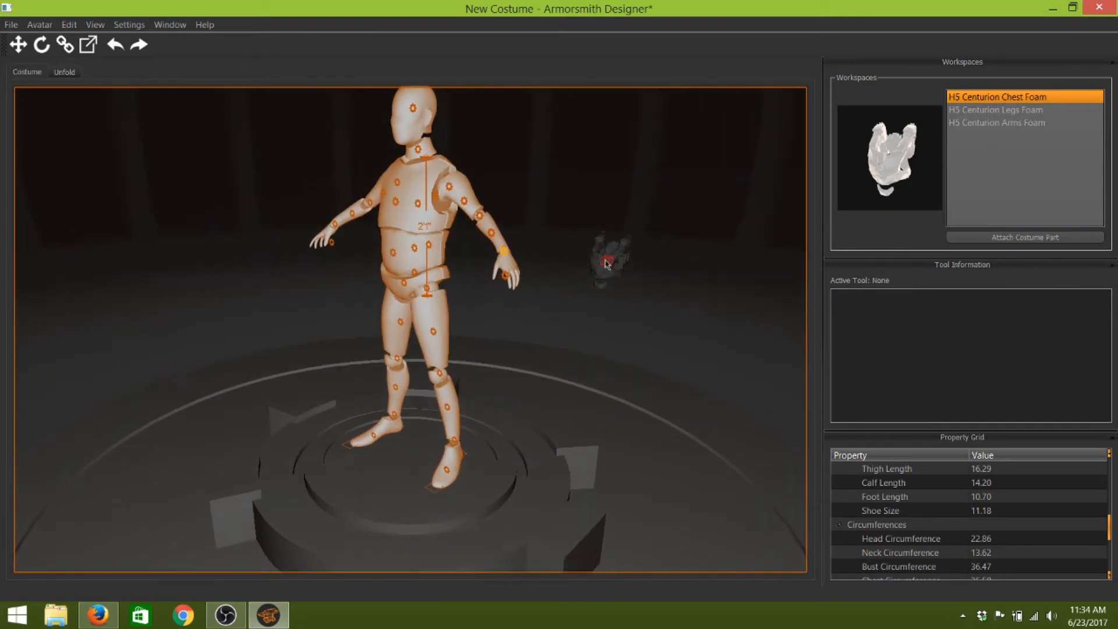
click(395, 202)
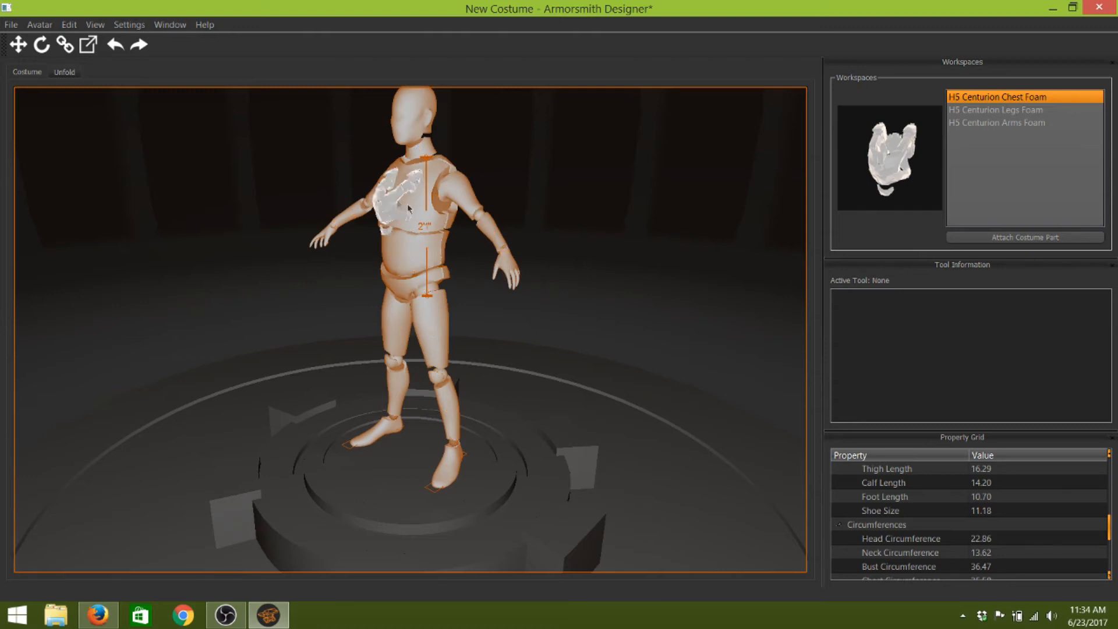
mouse_move(605, 322)
middle_down()
mouse_move(565, 294)
mouse_move(611, 322)
mouse_move(595, 321)
middle_up()
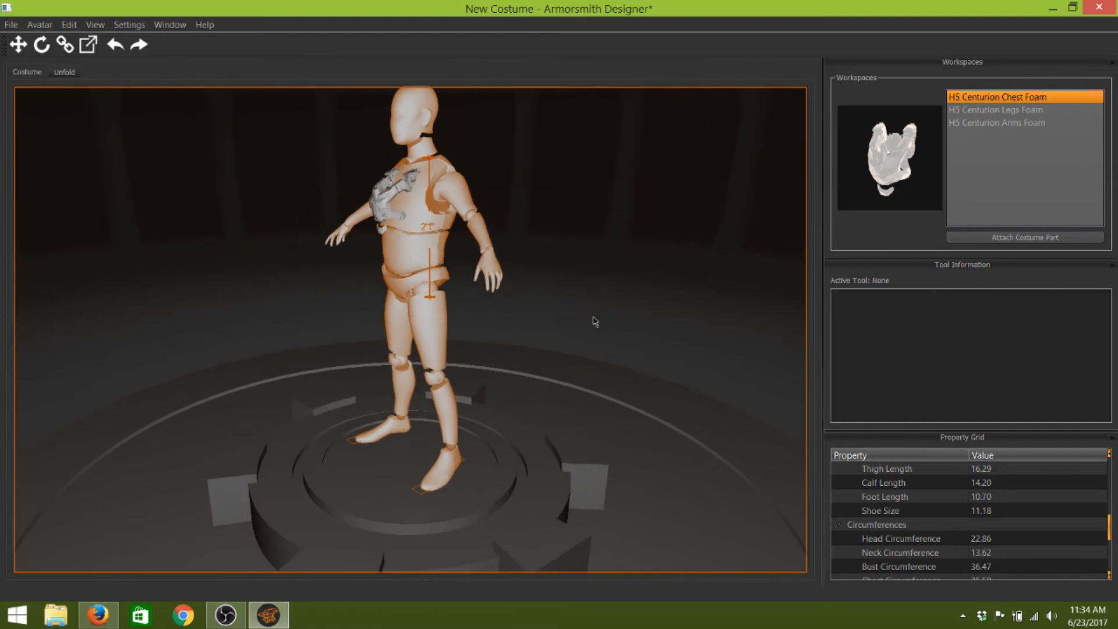
click(379, 201)
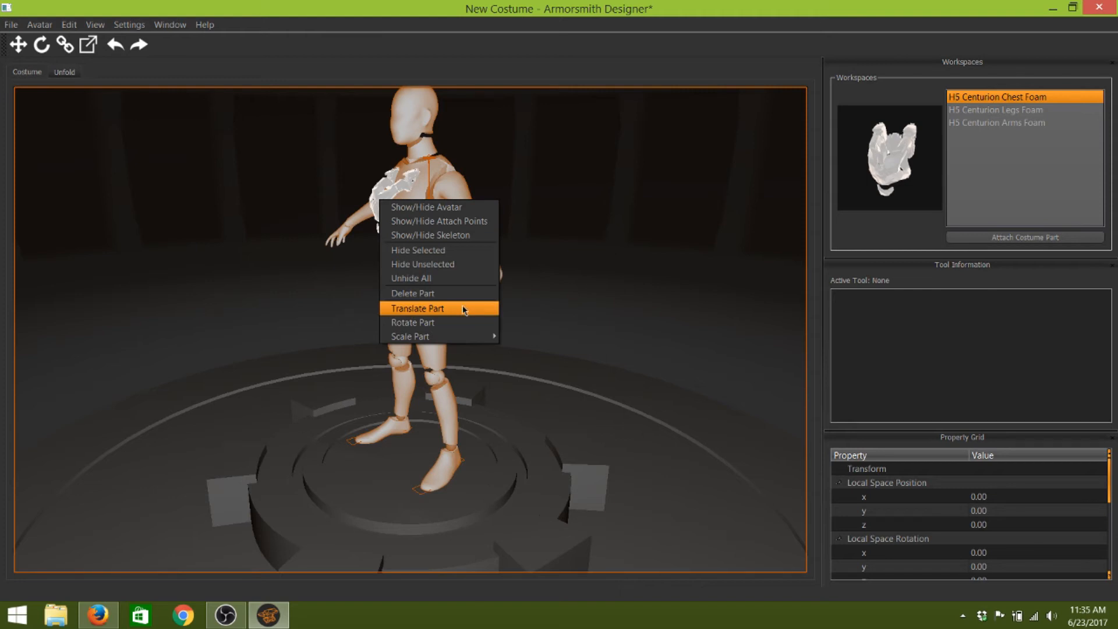
mouse_move(464, 332)
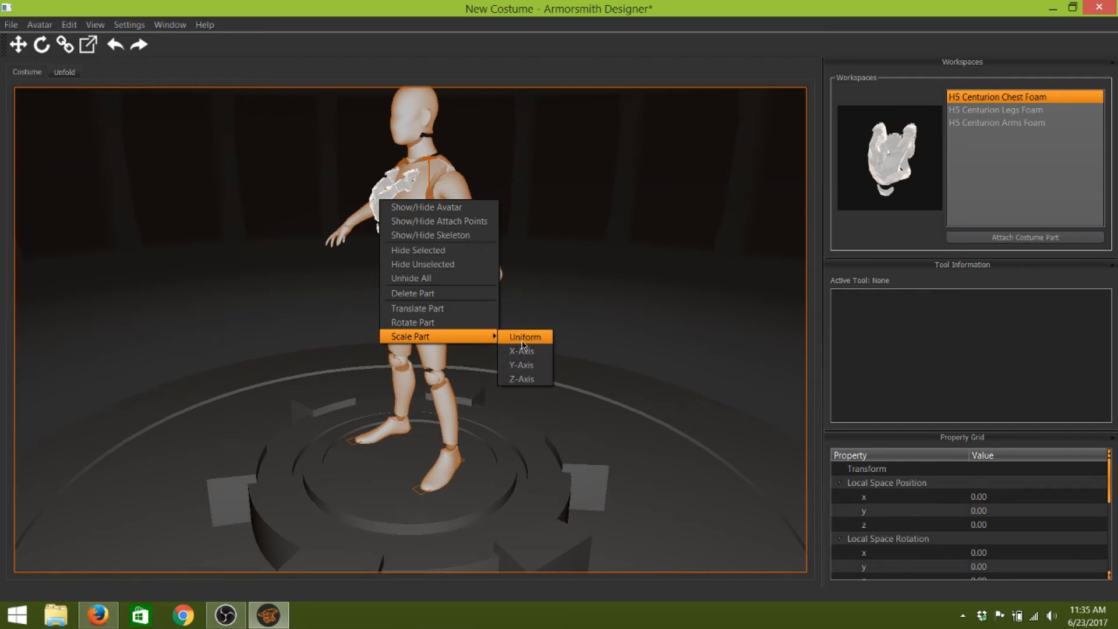
click(524, 338)
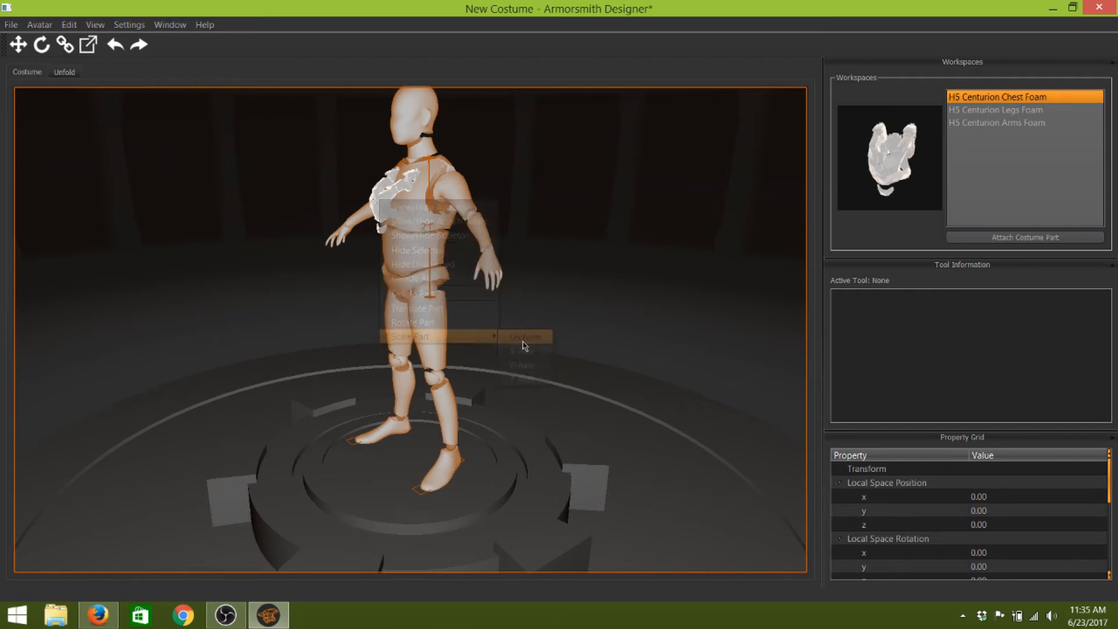
right_click(380, 201)
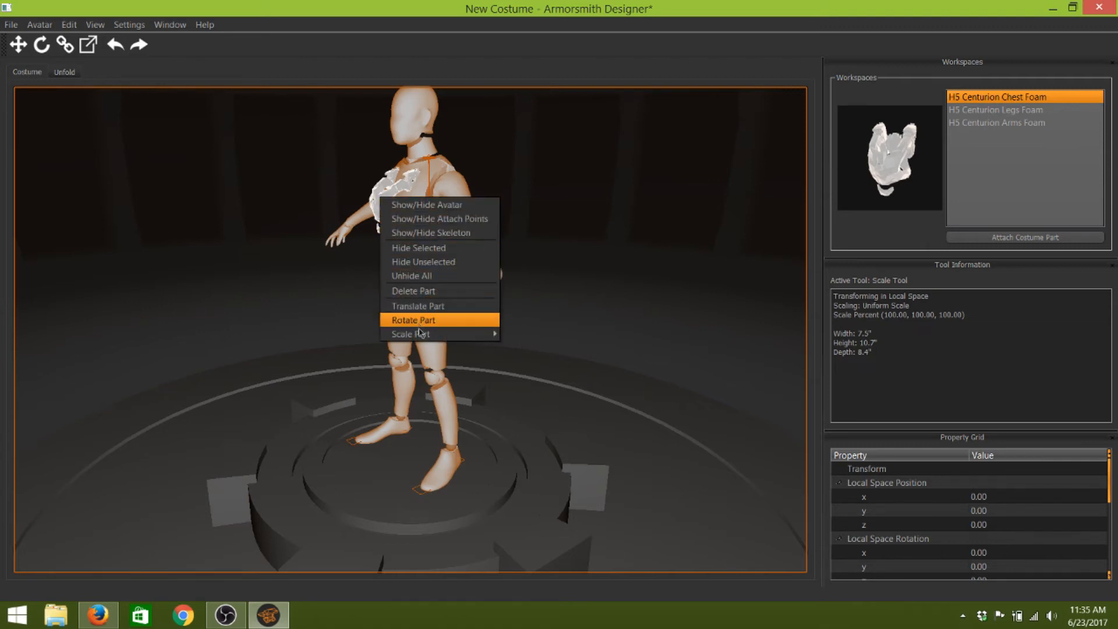
click(527, 338)
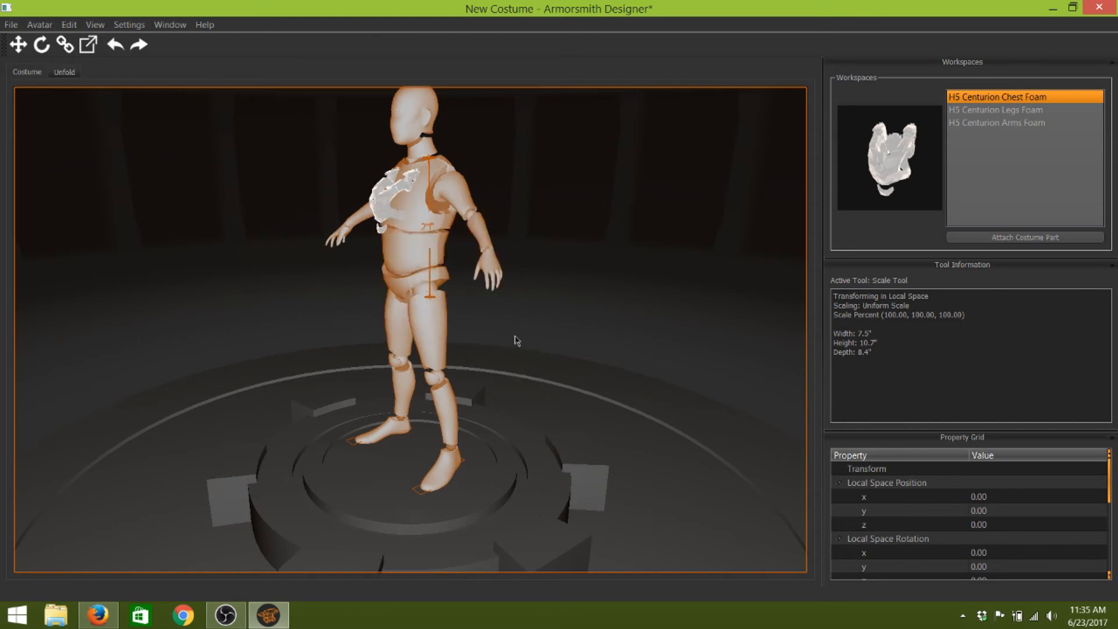
mouse_move(435, 241)
middle_down()
mouse_move(446, 242)
mouse_move(409, 229)
mouse_move(422, 235)
middle_up()
middle_drag(382, 202, 385, 217)
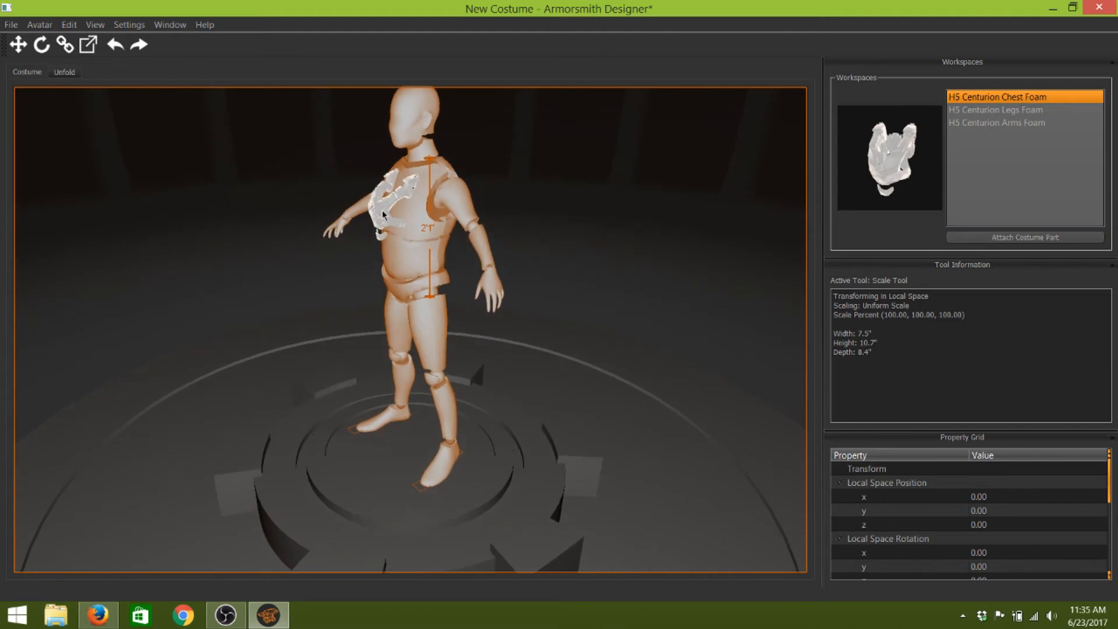
right_click(383, 214)
click(580, 407)
click(581, 407)
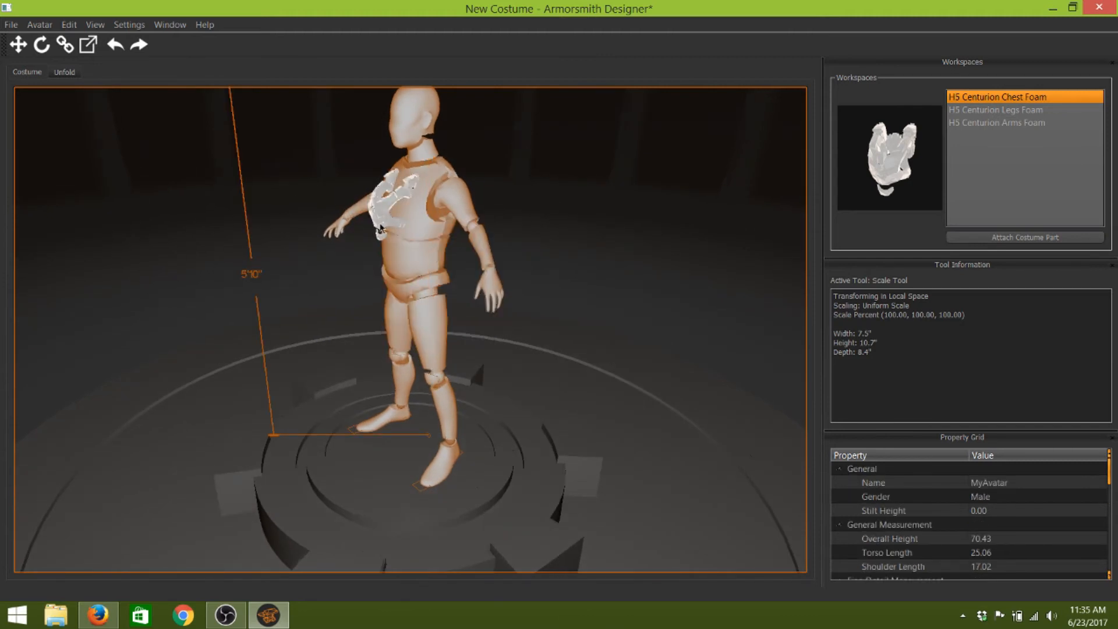
right_click(380, 228)
mouse_move(436, 361)
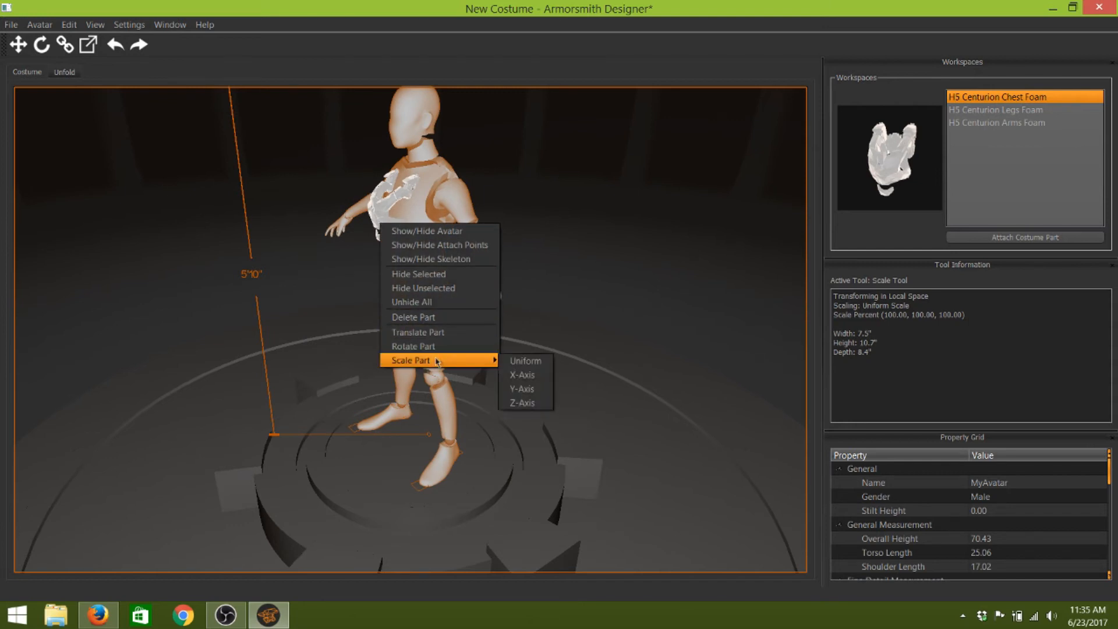
click(516, 361)
click(385, 216)
Scale the attached chest armor uniformly to about 206 percent so it suits the avatar's torso
right_click(377, 212)
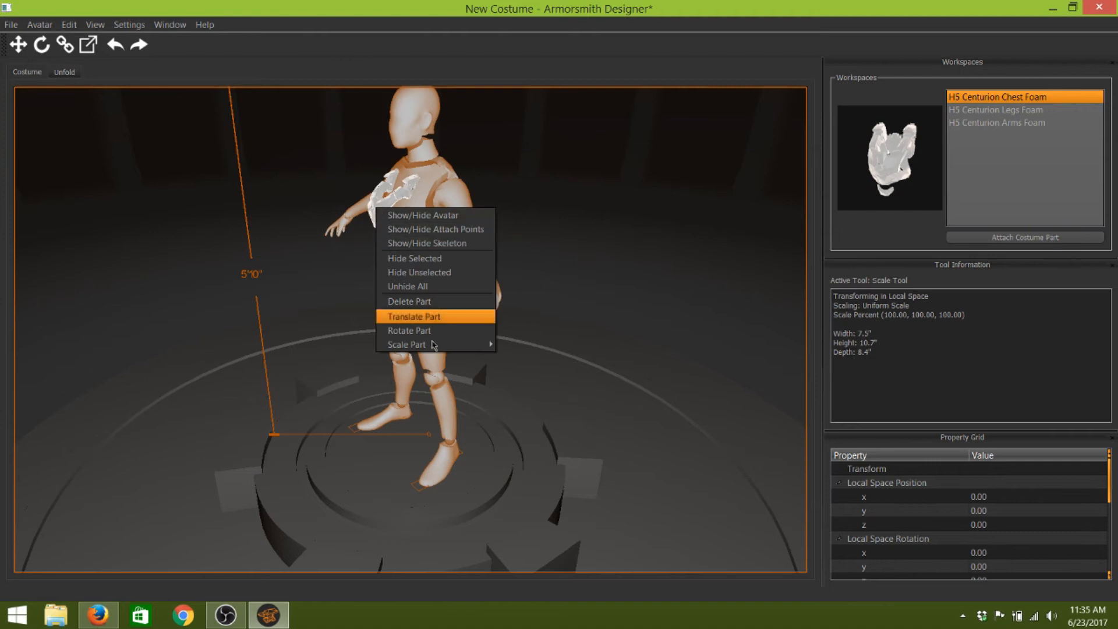
mouse_move(434, 345)
click(519, 349)
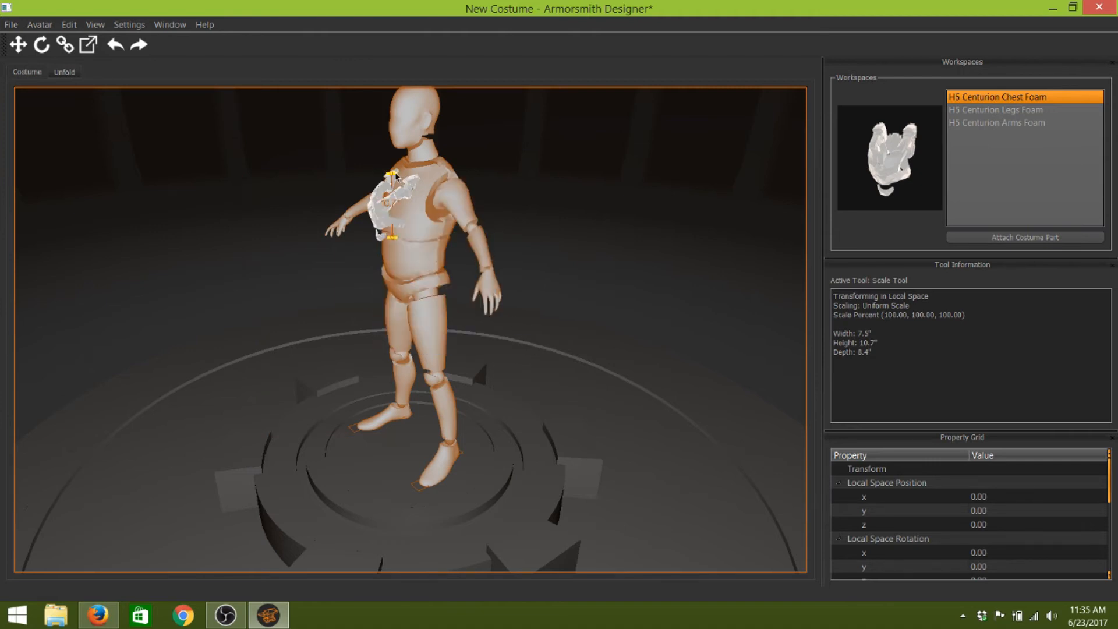
drag(396, 174, 389, 139)
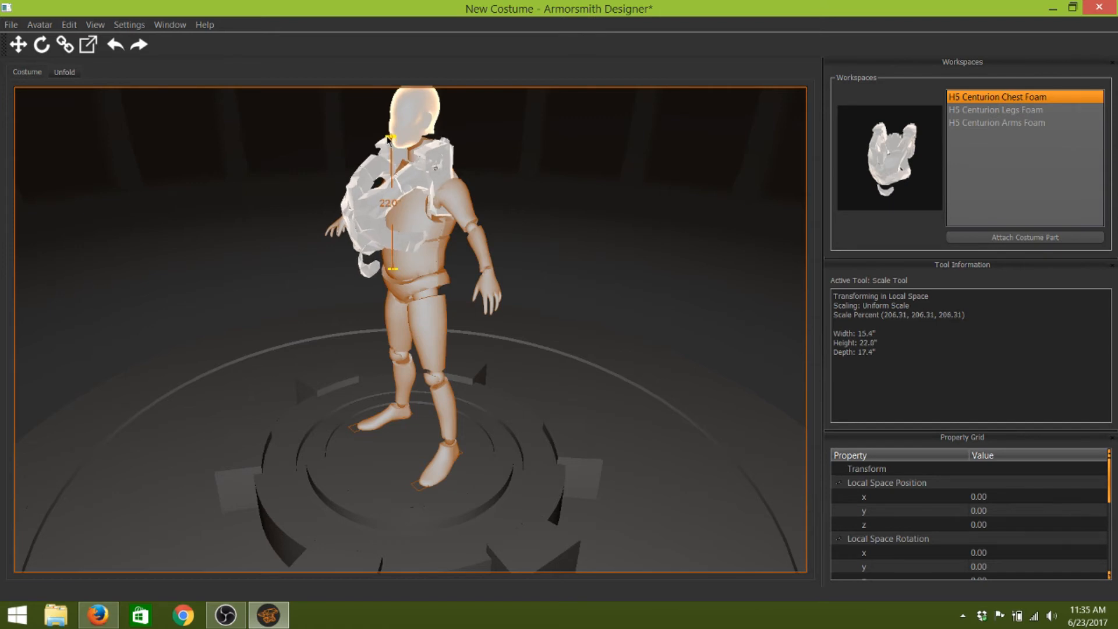
click(388, 140)
mouse_move(612, 351)
middle_down()
mouse_move(582, 322)
mouse_move(582, 333)
mouse_move(617, 340)
mouse_move(582, 334)
mouse_move(609, 355)
middle_up()
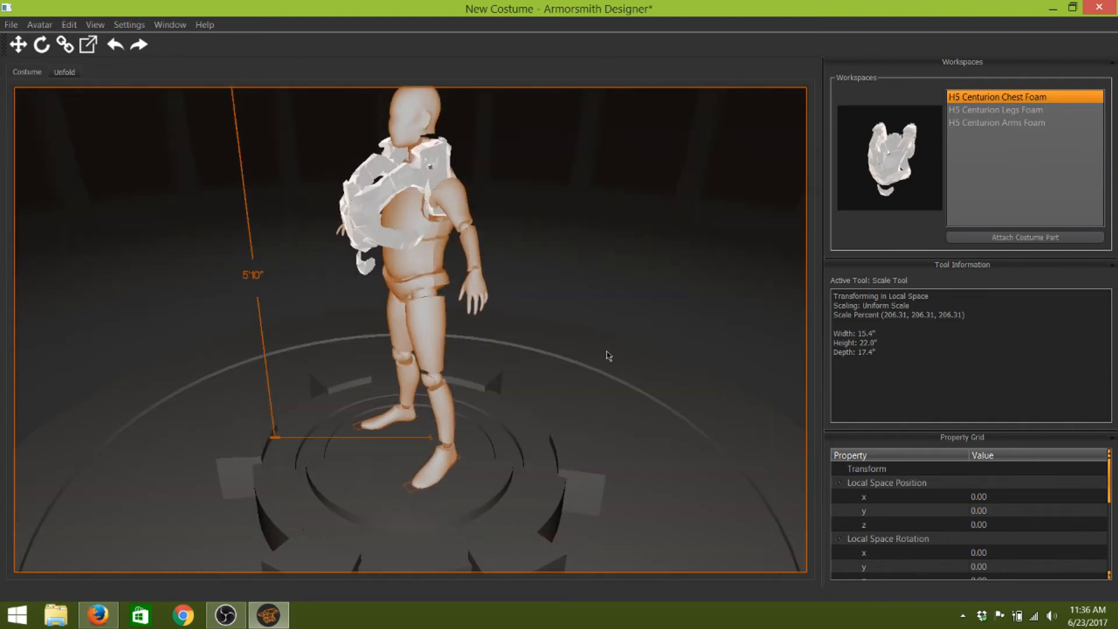
Translate the chest armor back over the torso and slightly up, to a local position of about y 18.73 and z -123.25
right_click(363, 226)
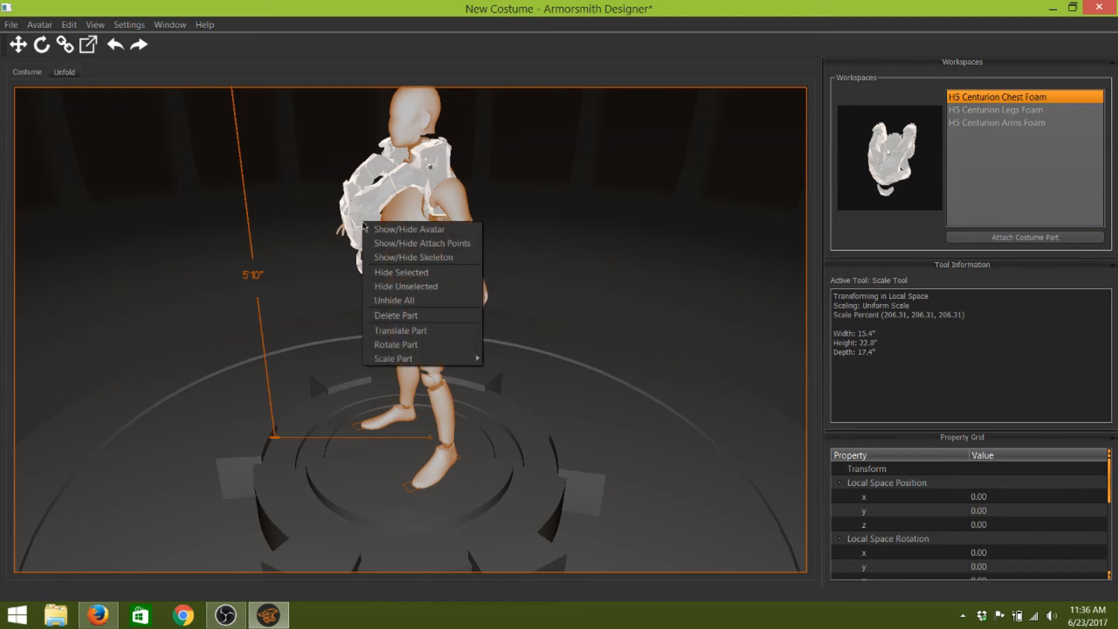
click(428, 336)
middle_drag(600, 353, 574, 351)
drag(339, 204, 359, 204)
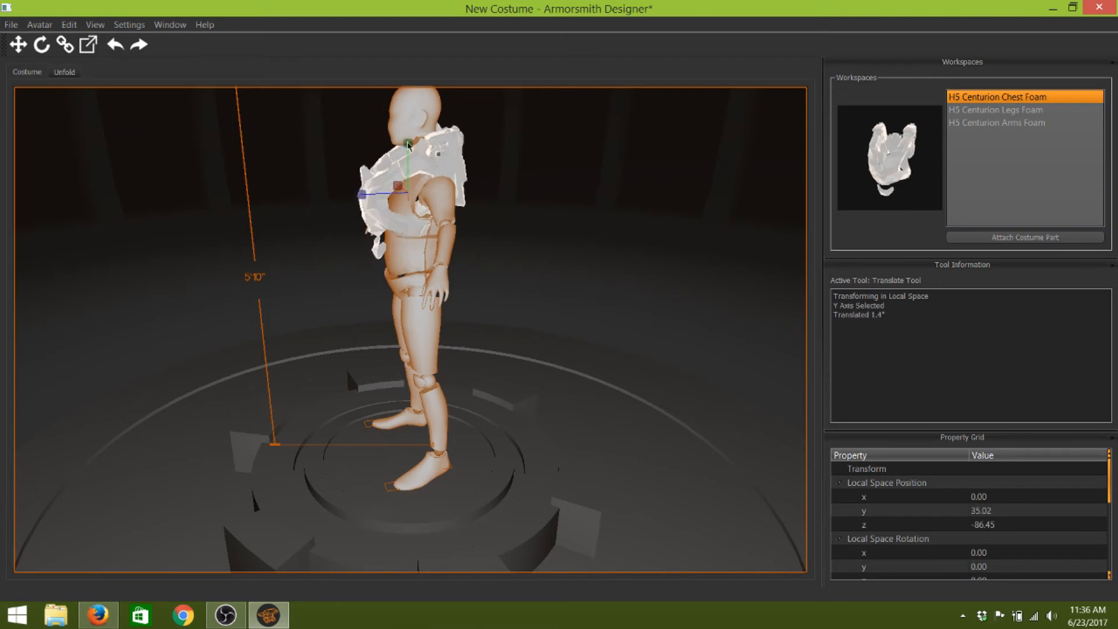
drag(407, 148, 408, 149)
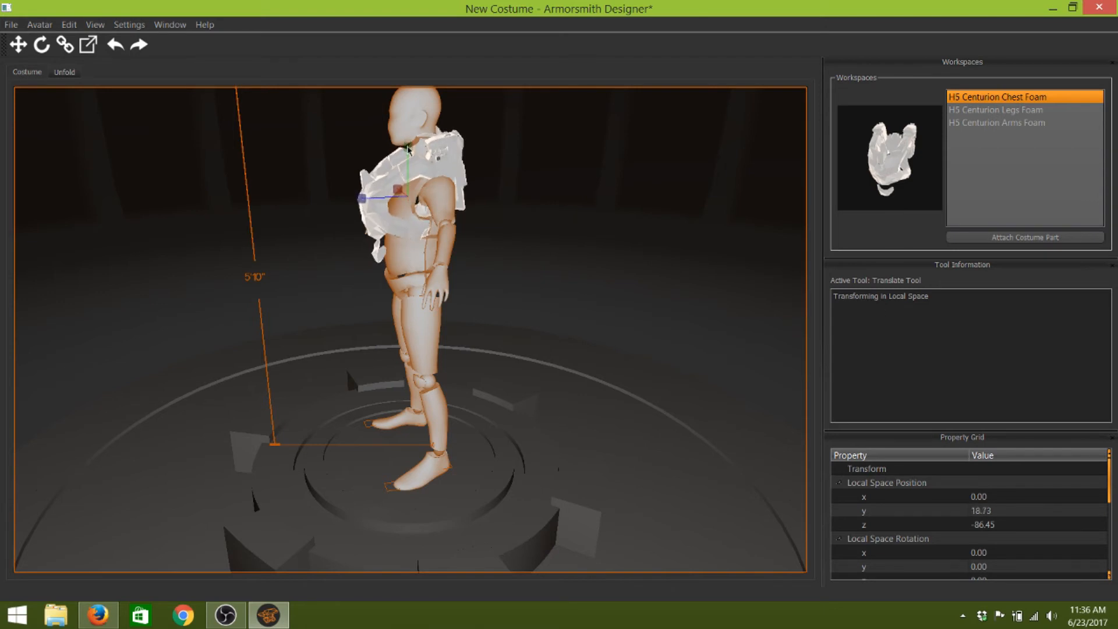
middle_drag(647, 380, 633, 360)
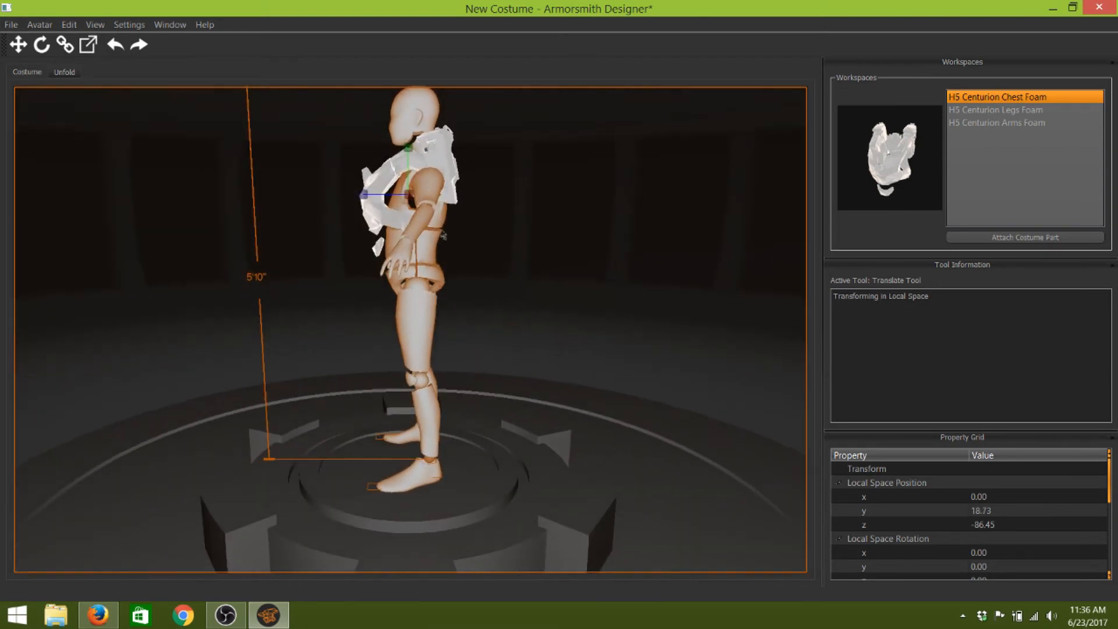
drag(366, 198, 374, 198)
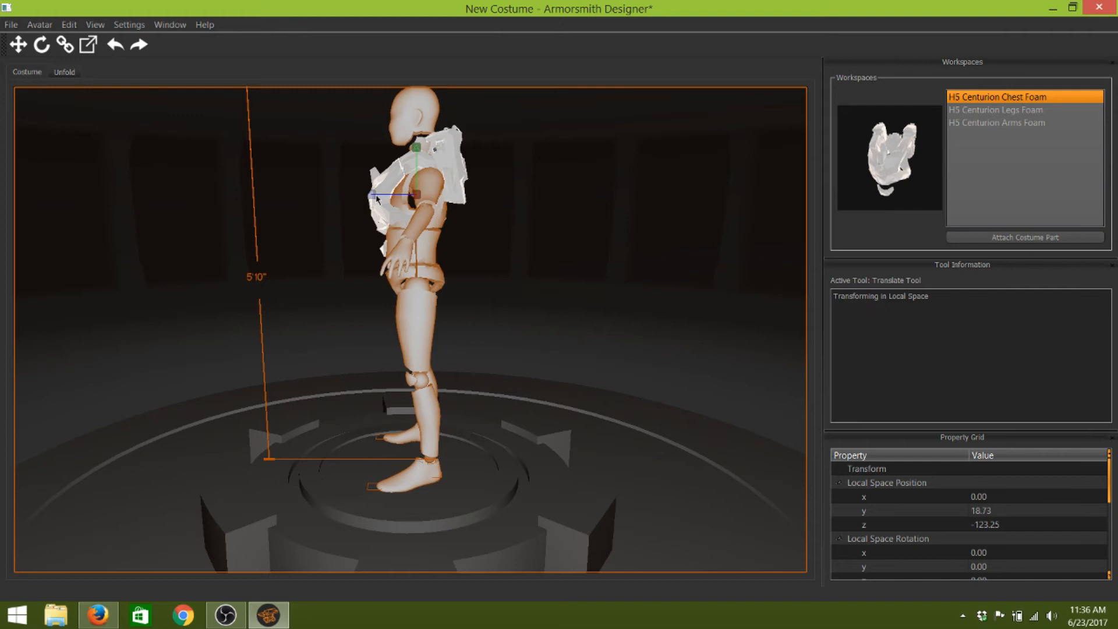
scroll(487, 289, up, 10)
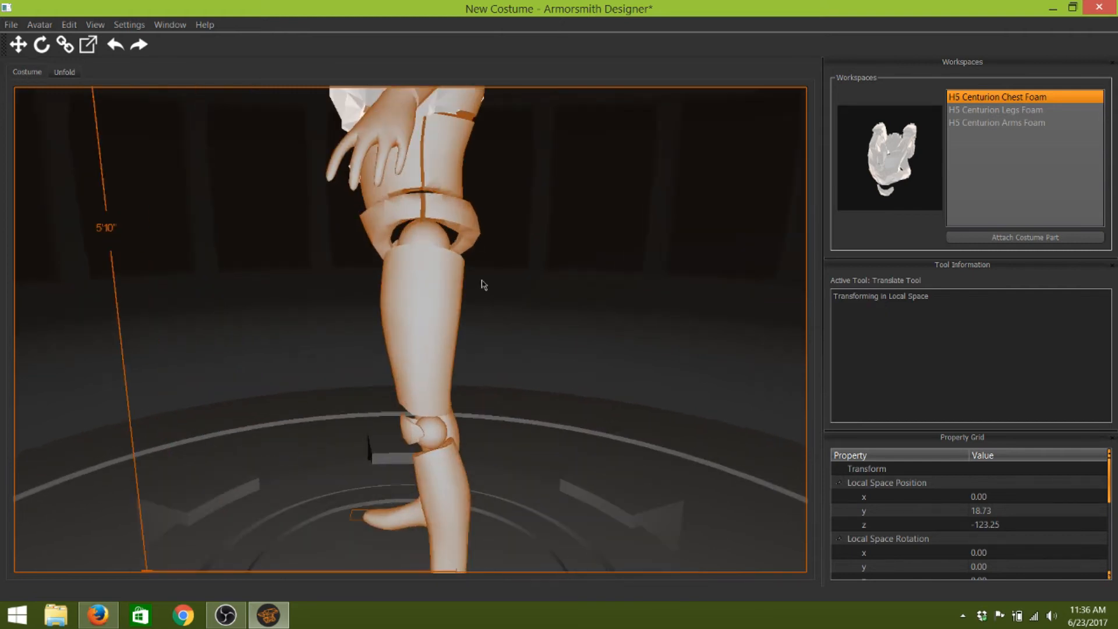
scroll(482, 280, down, 10)
scroll(482, 281, up, 5)
scroll(482, 284, up, 4)
scroll(481, 282, down, 5)
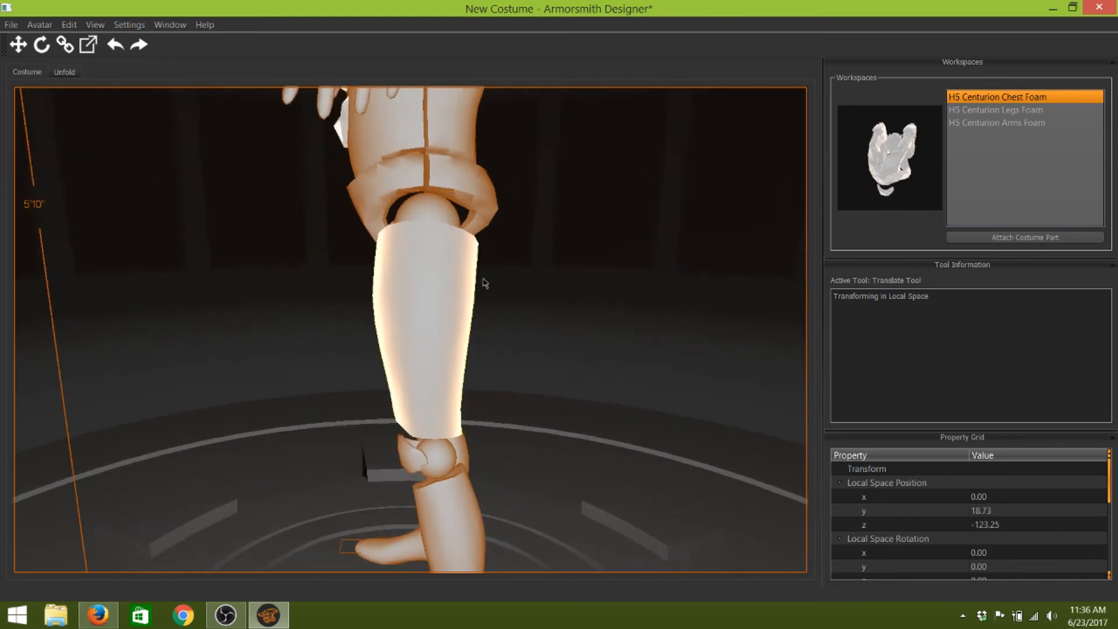
scroll(485, 282, up, 5)
scroll(483, 280, down, 10)
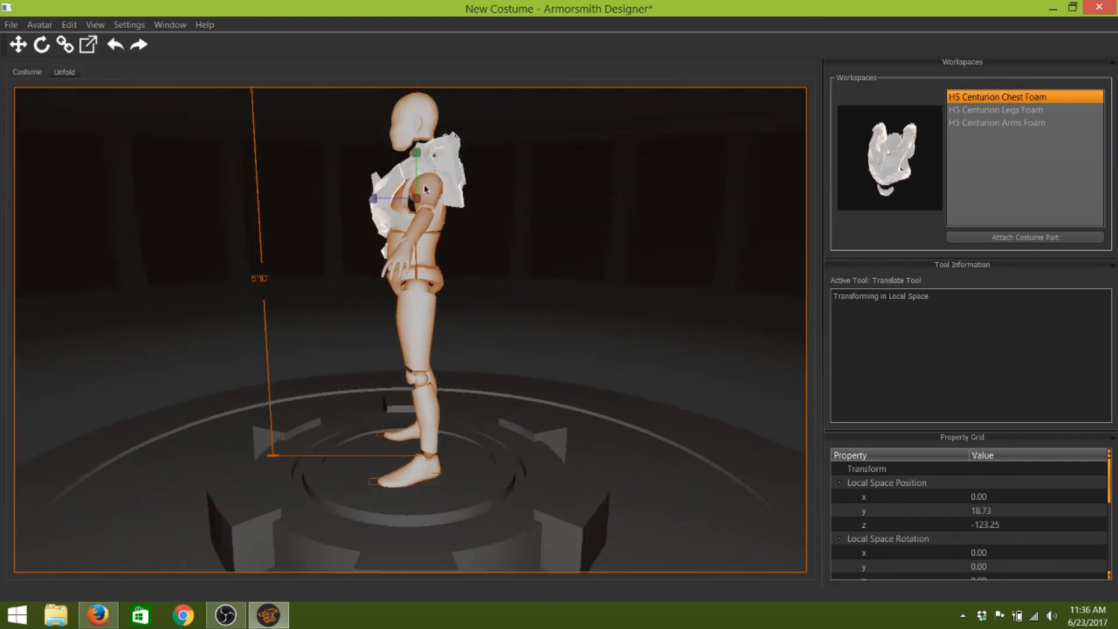
scroll(424, 184, up, 5)
scroll(438, 208, down, 6)
scroll(578, 347, up, 2)
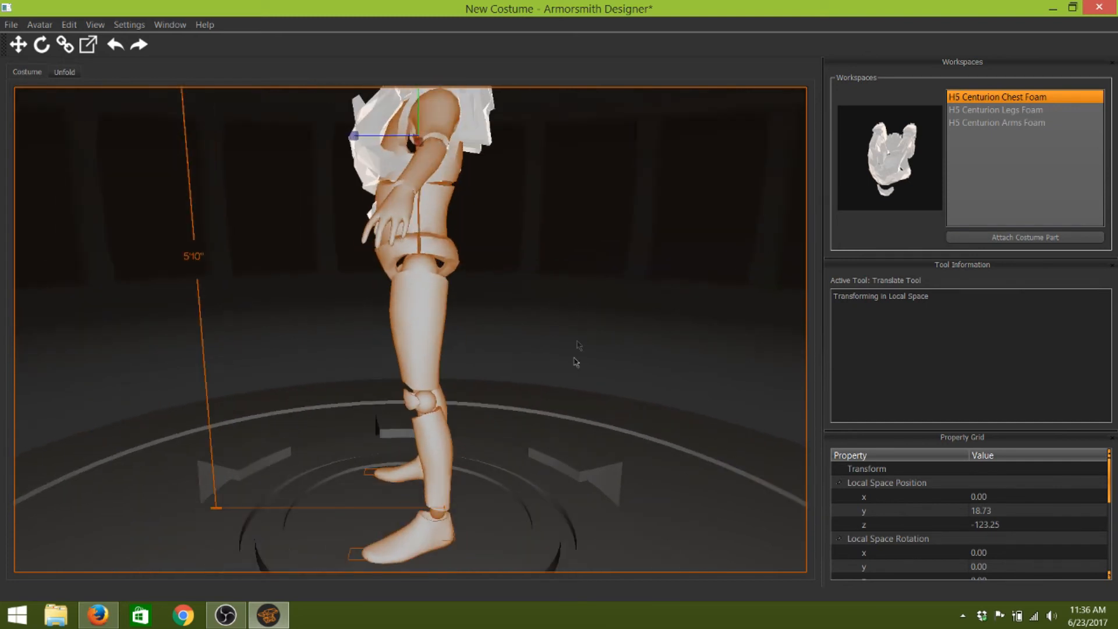
Raise the chest armor on the avatar's torso to a local y position of about 34.45
scroll(574, 355, up, 4)
scroll(541, 242, down, 4)
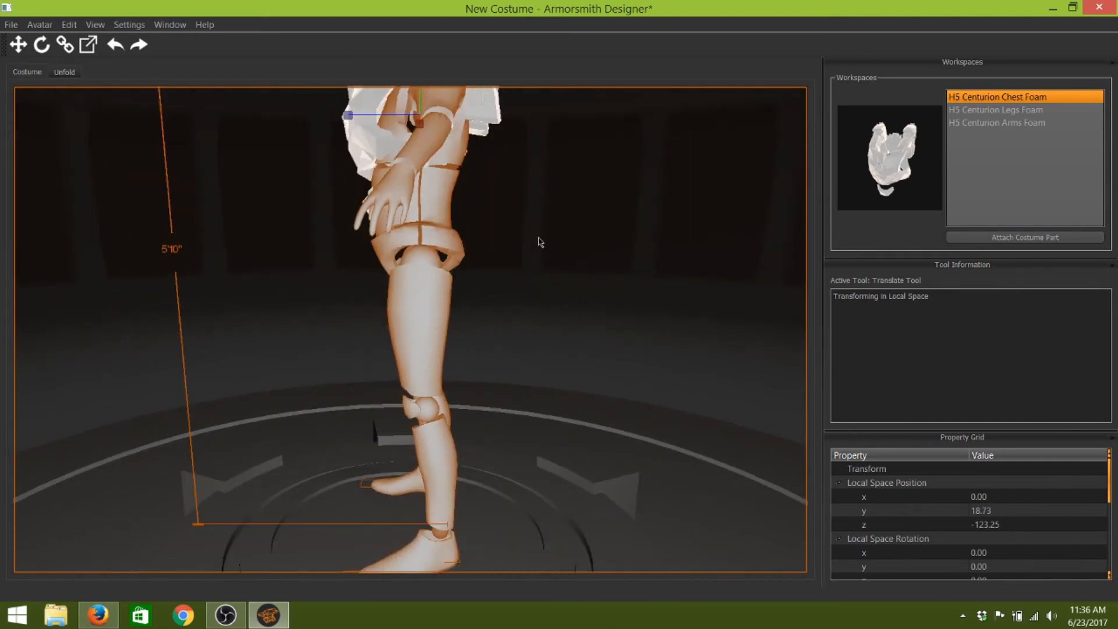
scroll(541, 242, down, 1)
scroll(428, 152, up, 5)
scroll(509, 219, down, 5)
middle_drag(560, 254, 562, 278)
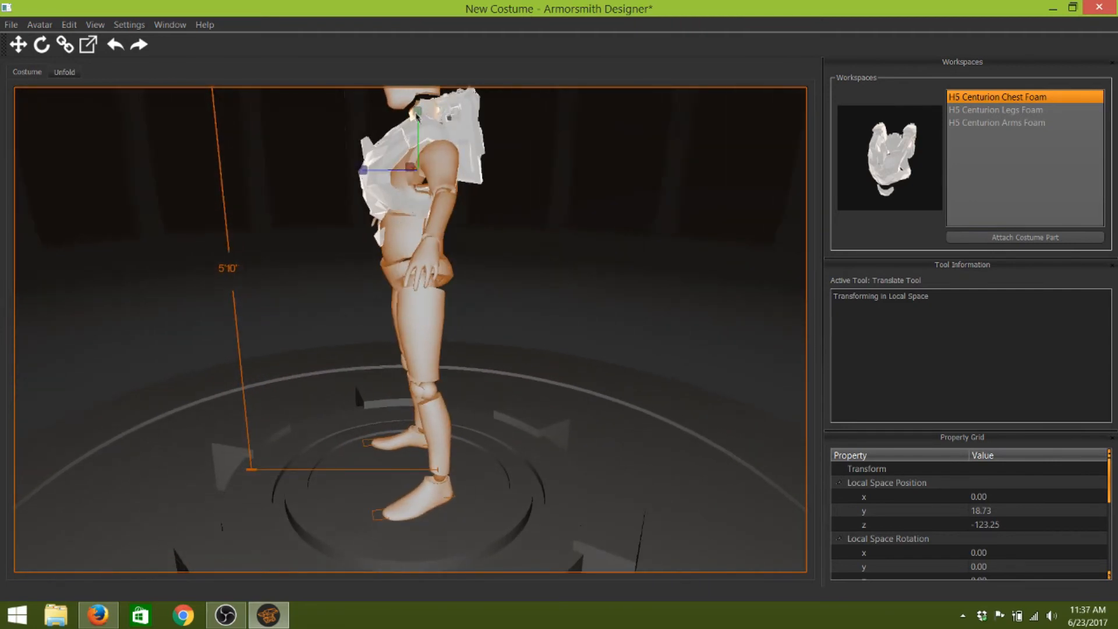
drag(418, 117, 418, 112)
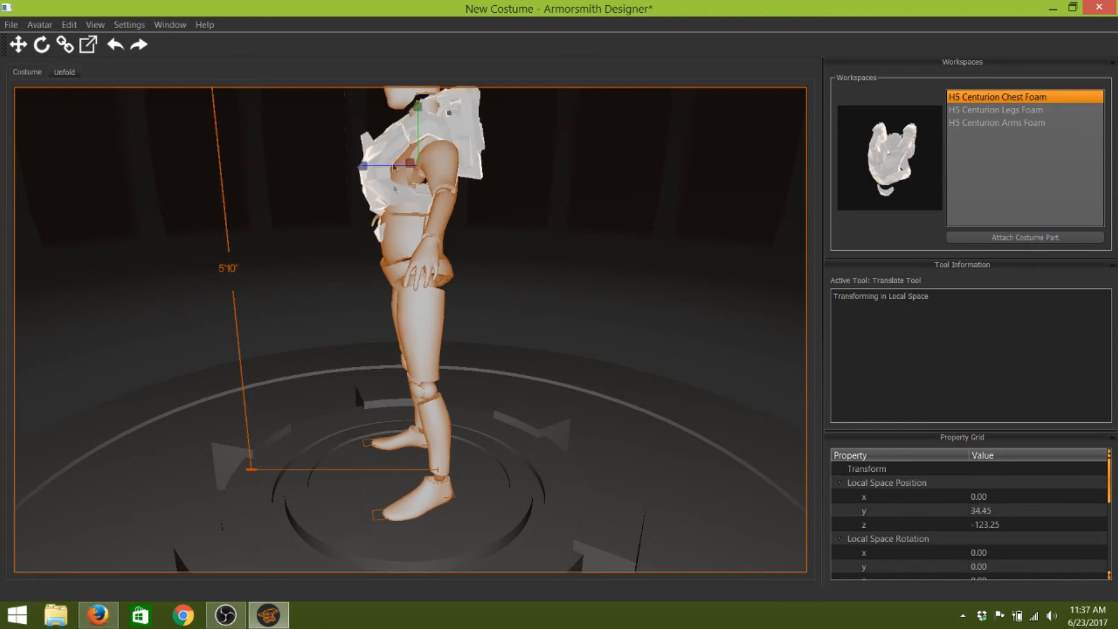
Scale the chest armor uniformly to about 229 percent so it covers more of the avatar's torso
mouse_move(557, 251)
middle_down()
mouse_move(496, 248)
mouse_move(561, 247)
middle_up()
right_click(562, 251)
click(372, 175)
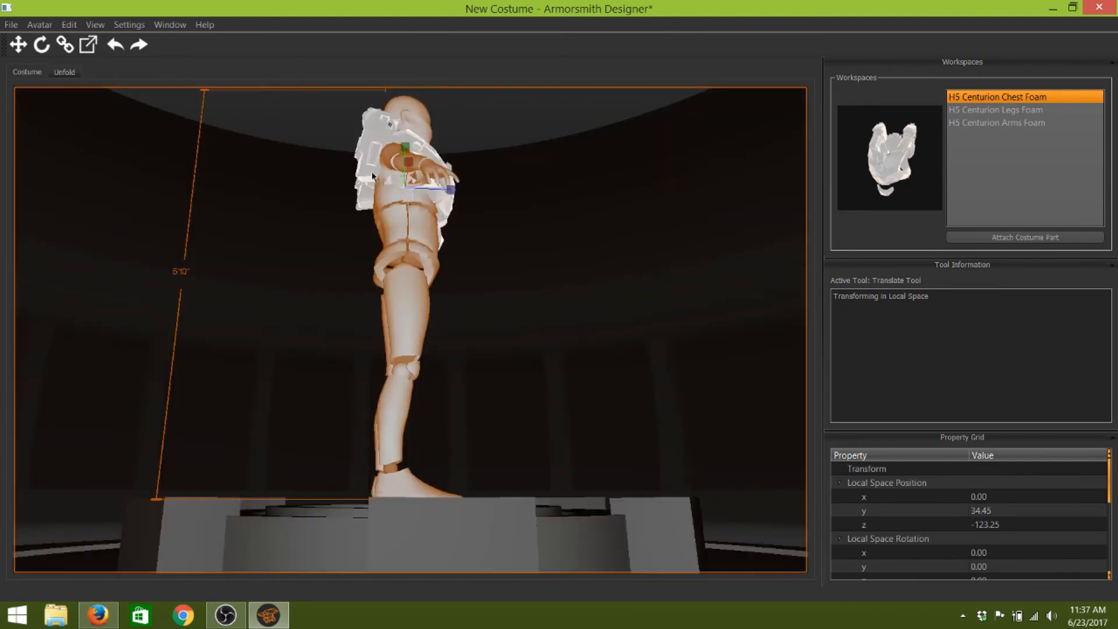
right_drag(589, 235, 445, 329)
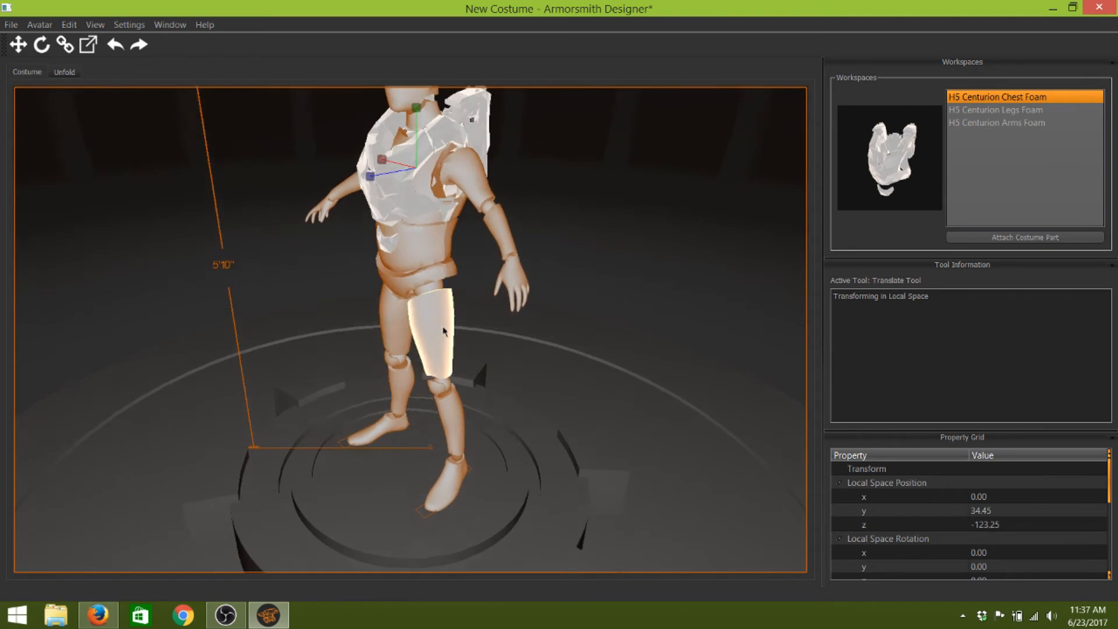
right_click(392, 192)
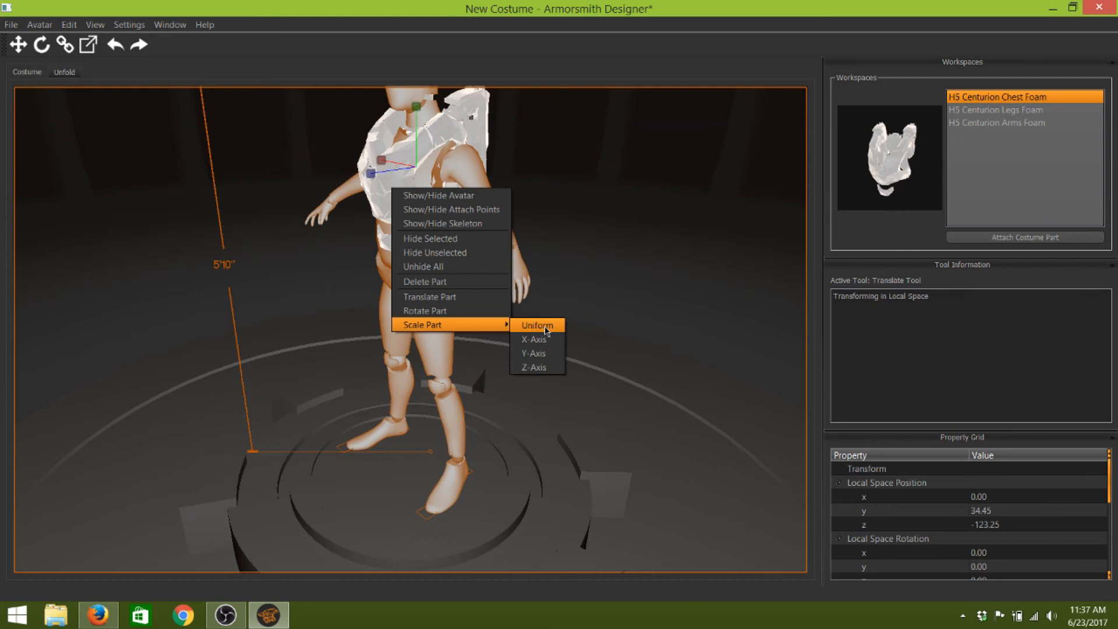
click(546, 331)
scroll(596, 231, down, 3)
scroll(577, 220, up, 2)
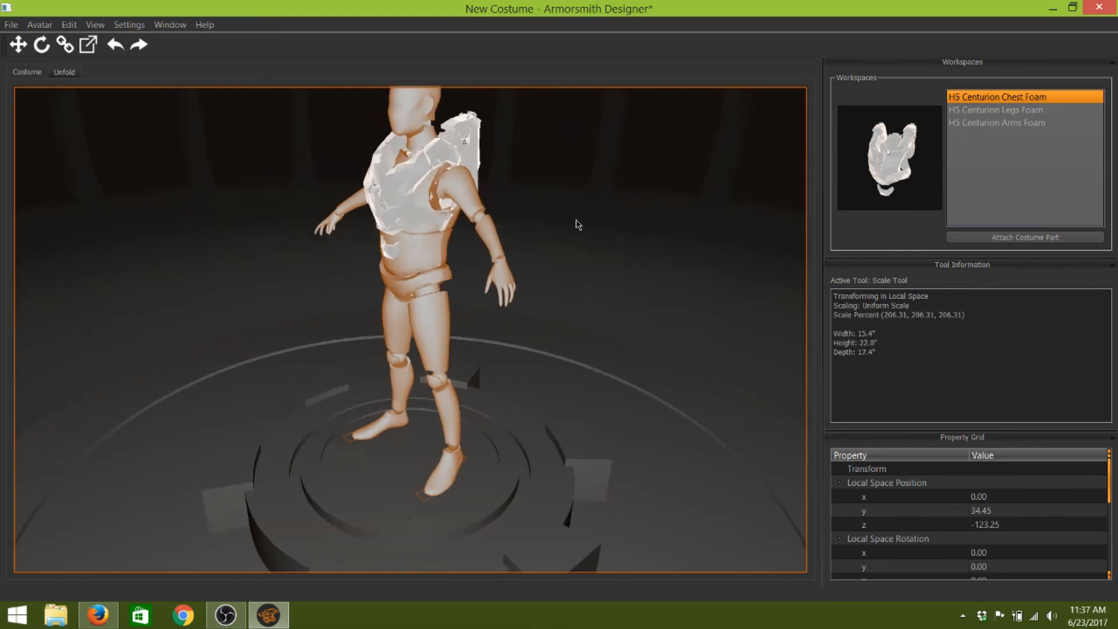
right_click(389, 192)
mouse_move(447, 328)
click(518, 328)
drag(419, 114, 417, 105)
Translate the enlarged chest armor back and up to a local position of about y 47.51 and z -149.54, and deselect it
middle_drag(678, 284, 427, 297)
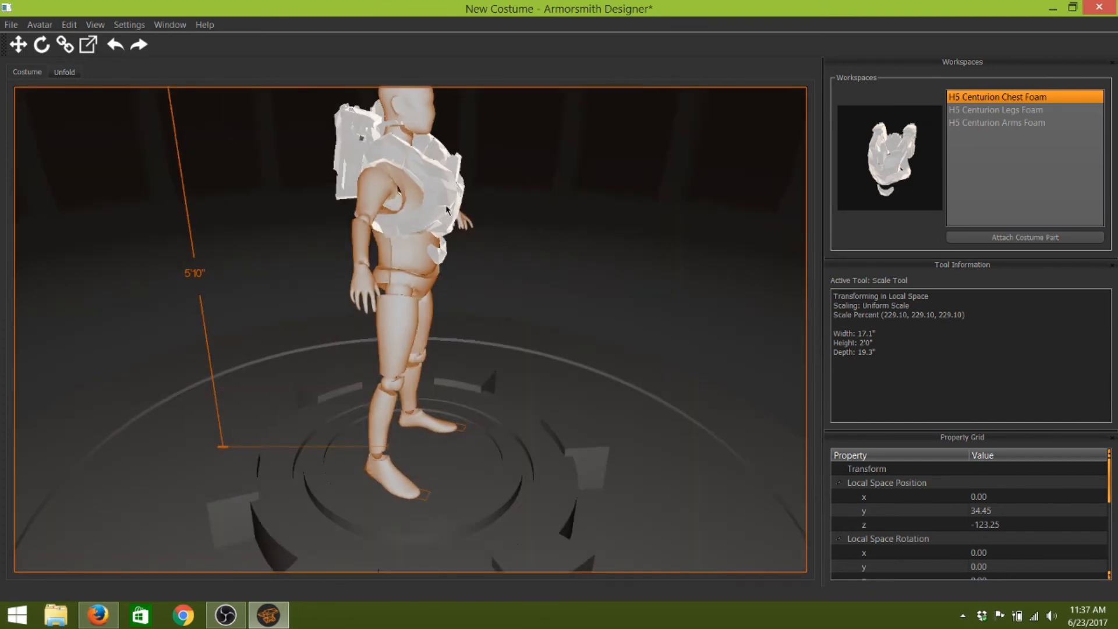
right_click(446, 210)
click(474, 322)
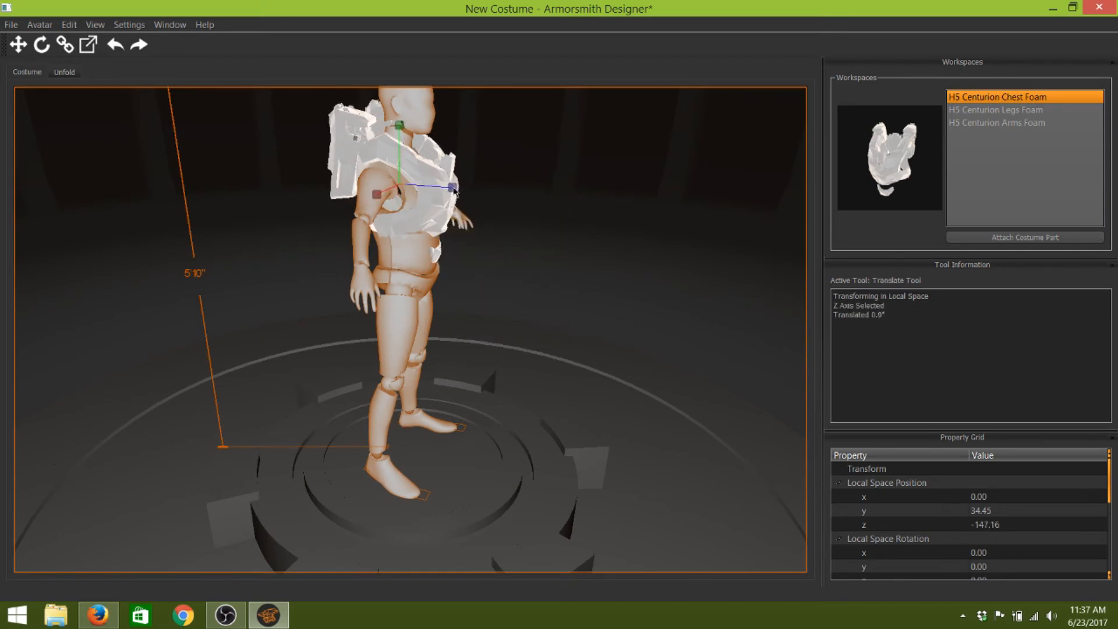
mouse_move(501, 294)
middle_down()
mouse_move(595, 263)
mouse_move(513, 309)
mouse_move(516, 298)
middle_up()
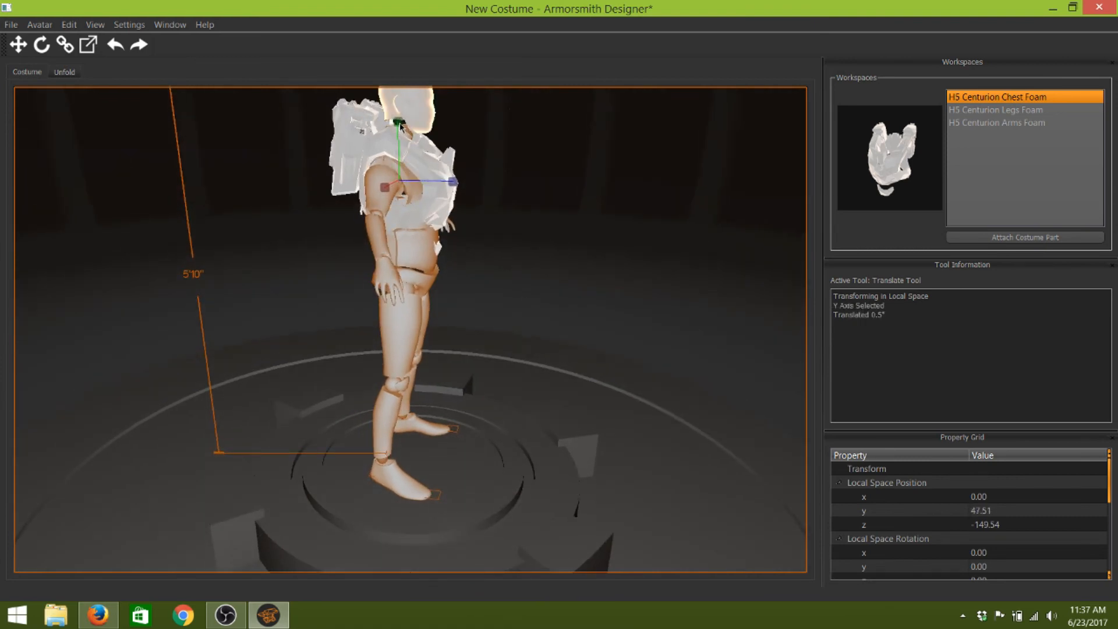
click(529, 293)
Examine the fit of the chest armor around the avatar's torso, shoulders and waist from the front, side and back
middle_drag(529, 290, 469, 316)
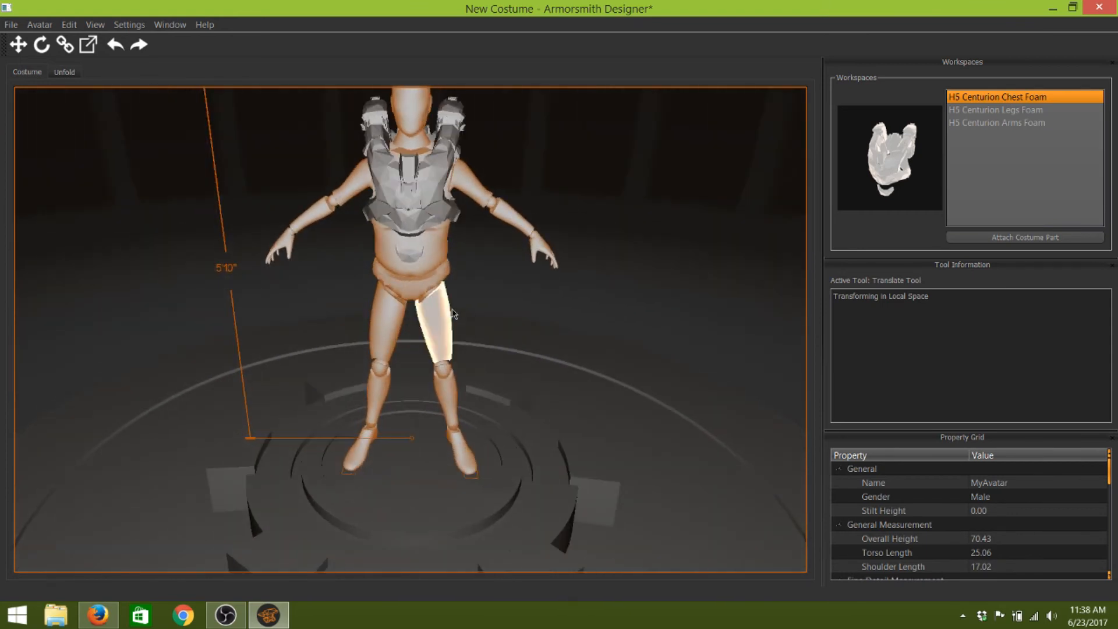
scroll(437, 205, up, 6)
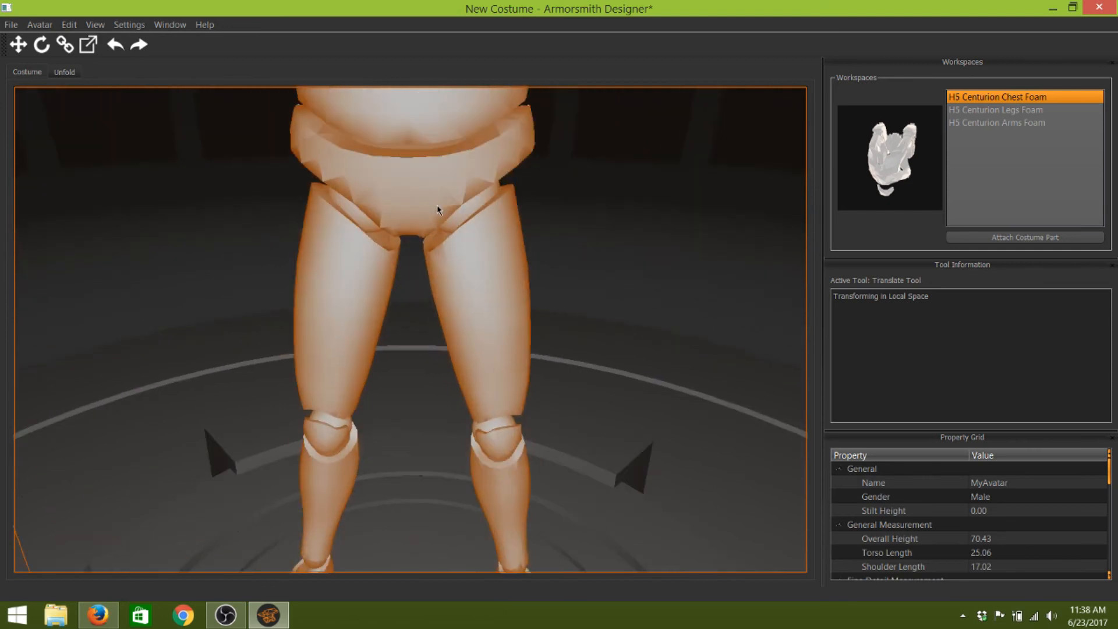
scroll(437, 204, down, 6)
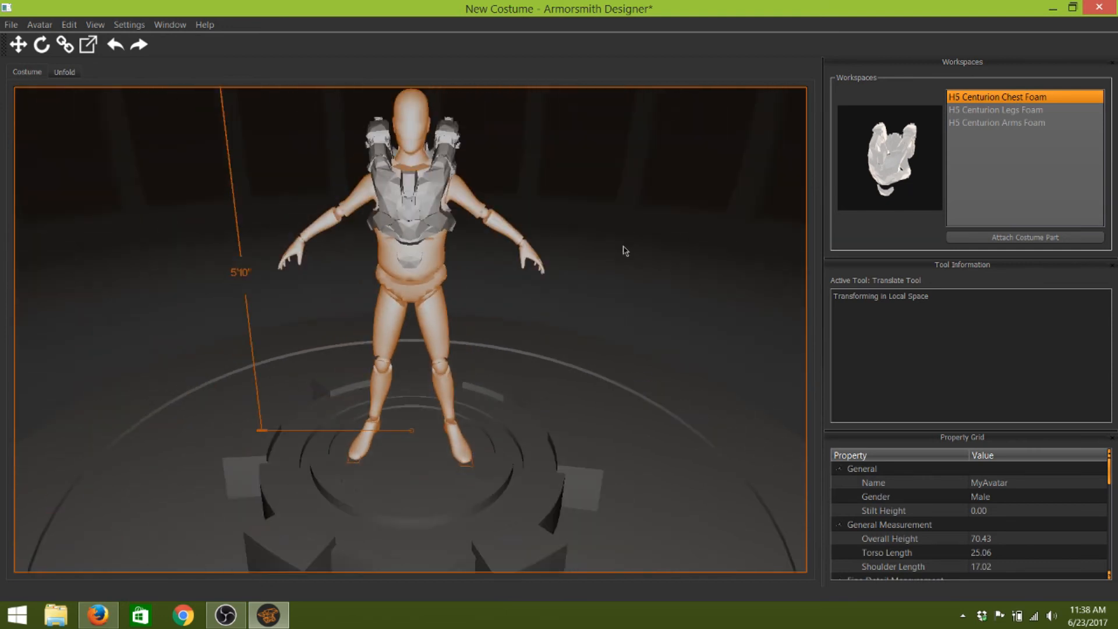
middle_drag(625, 250, 566, 257)
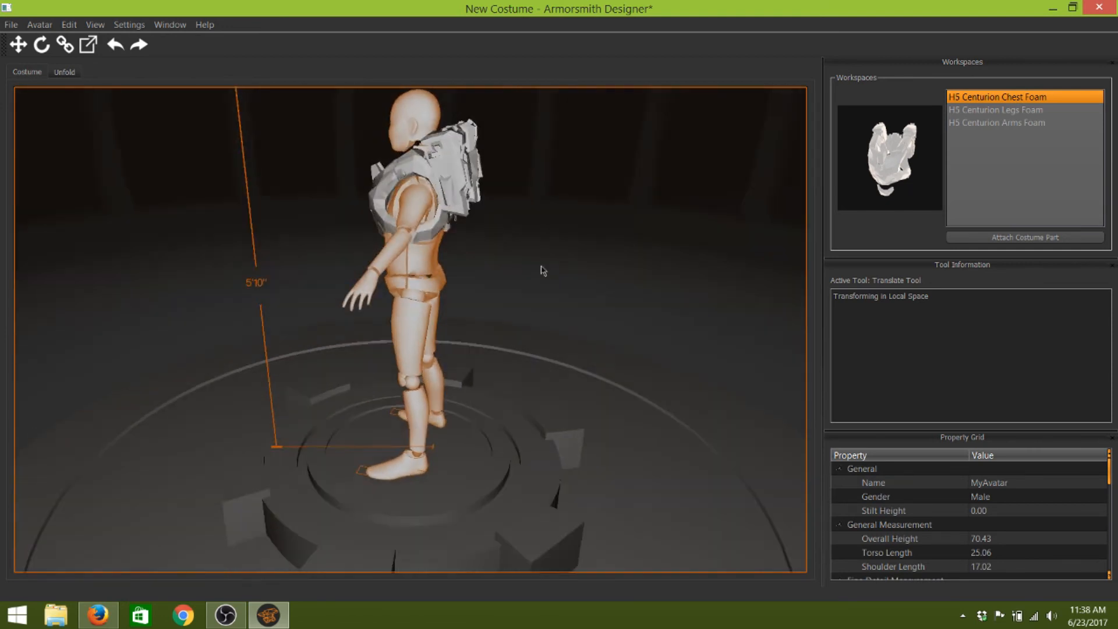
scroll(385, 205, up, 5)
scroll(386, 205, down, 8)
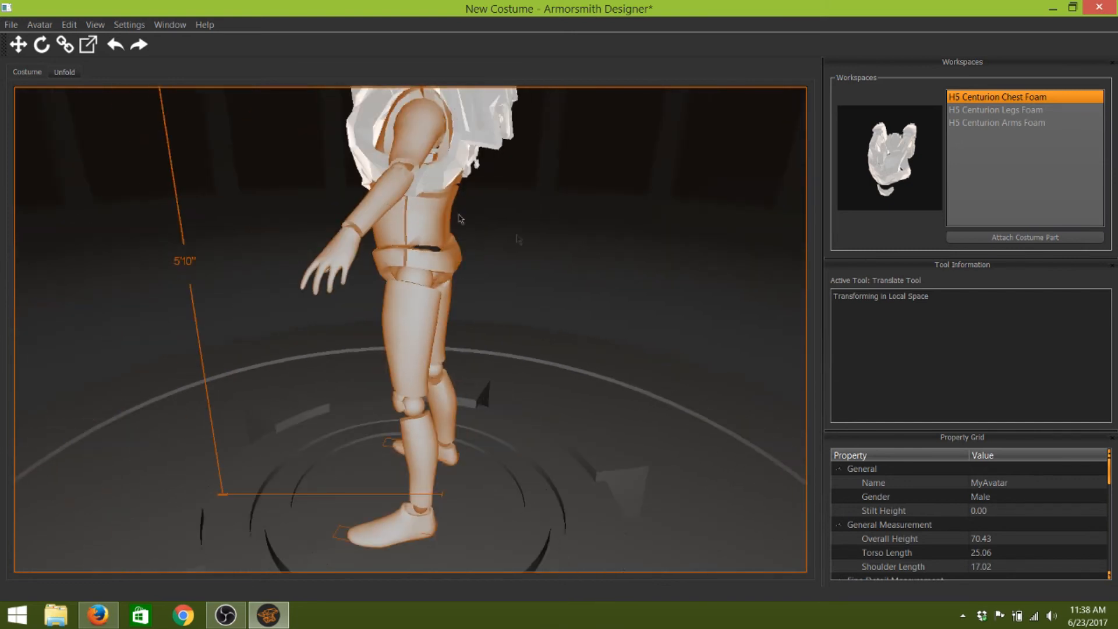
scroll(591, 267, up, 3)
middle_drag(573, 274, 365, 122)
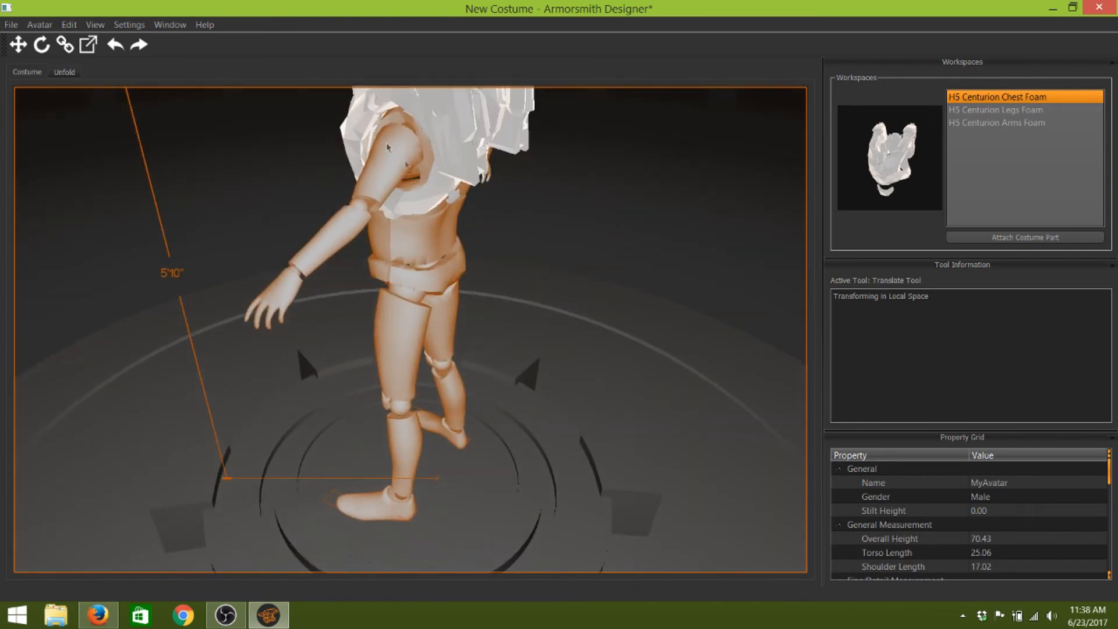
middle_drag(612, 281, 754, 254)
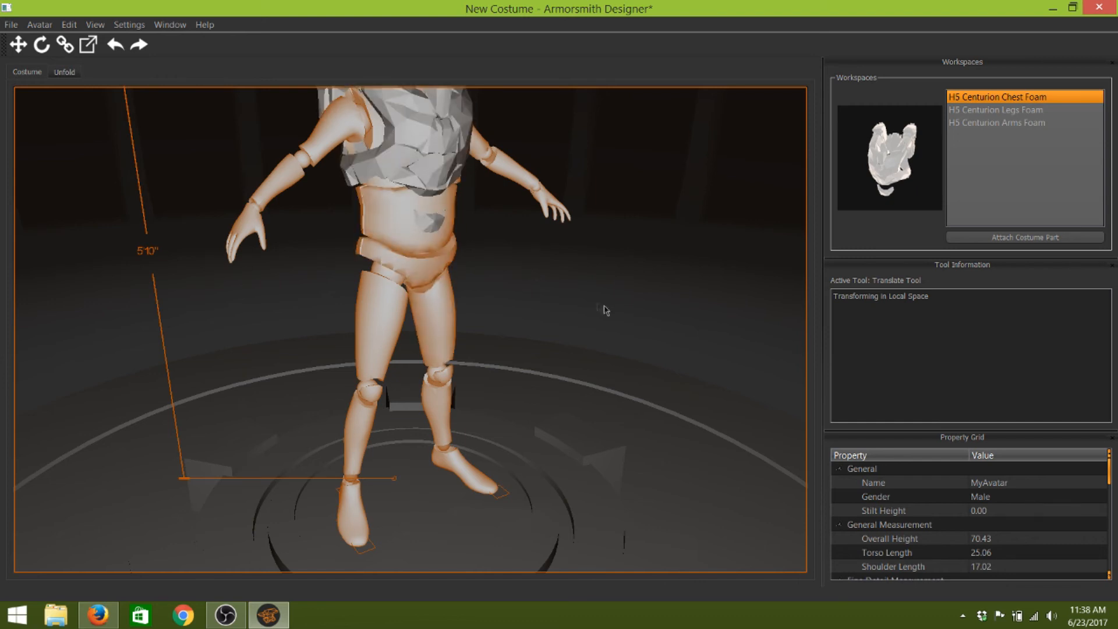
middle_drag(612, 311, 586, 313)
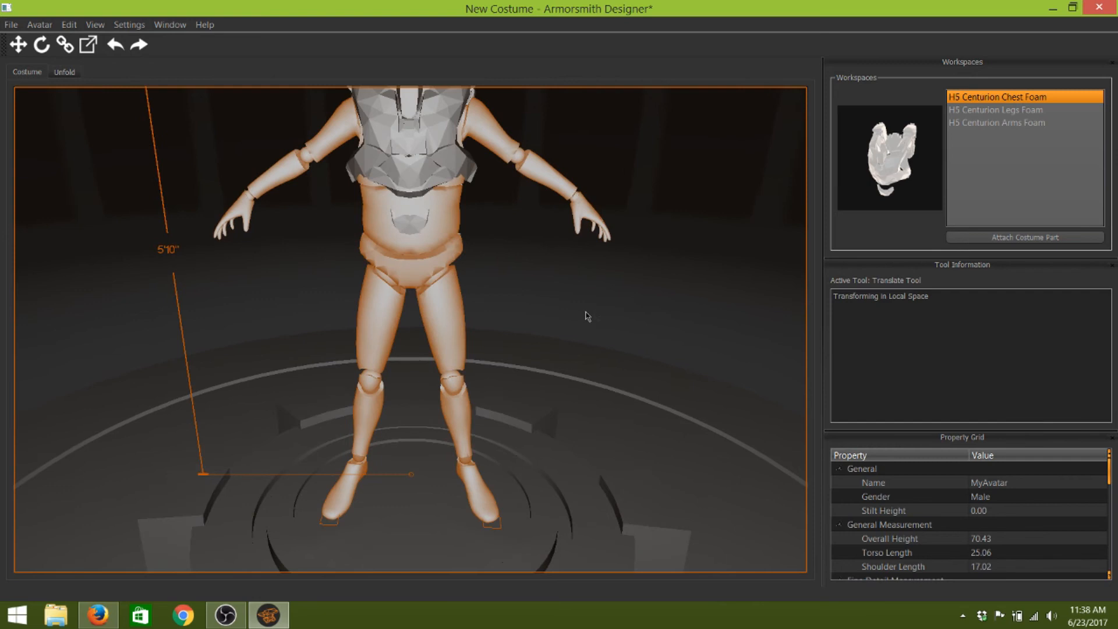
Attach the H5 Centurion Legs Foam costume part to the attach point on the avatar's right hip
click(1007, 109)
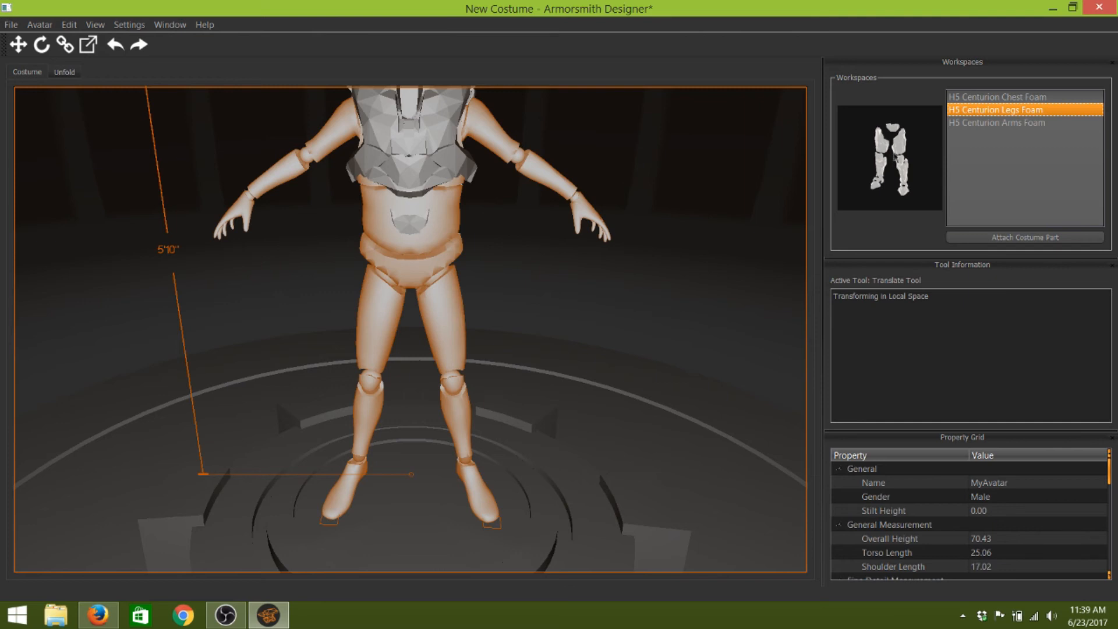
click(1008, 238)
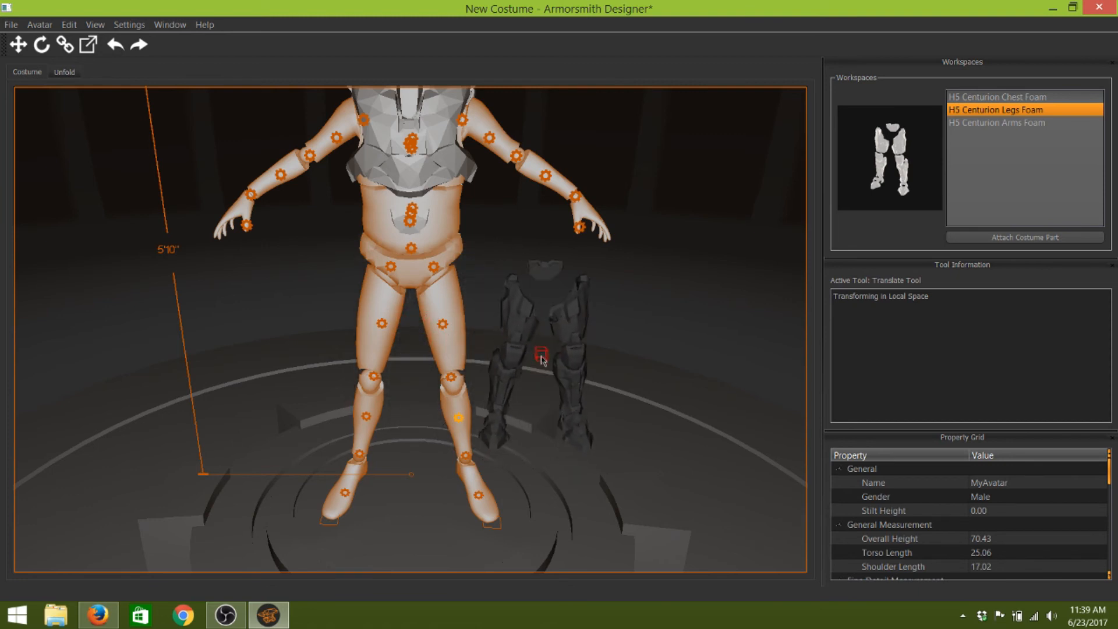
mouse_move(542, 363)
middle_down()
mouse_move(471, 342)
mouse_move(534, 354)
middle_up()
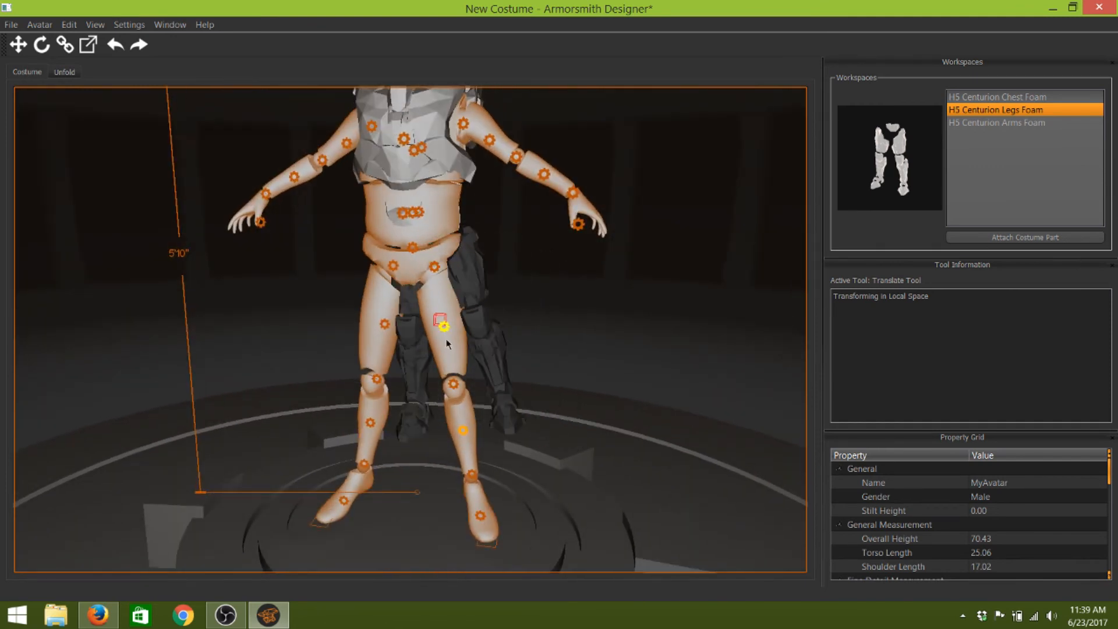
click(395, 272)
Translate the leg armor down over the legs and centre it, to a local position of about x -74.61, y -441.80 and z 21.16
middle_drag(551, 332, 638, 348)
click(368, 321)
right_click(368, 322)
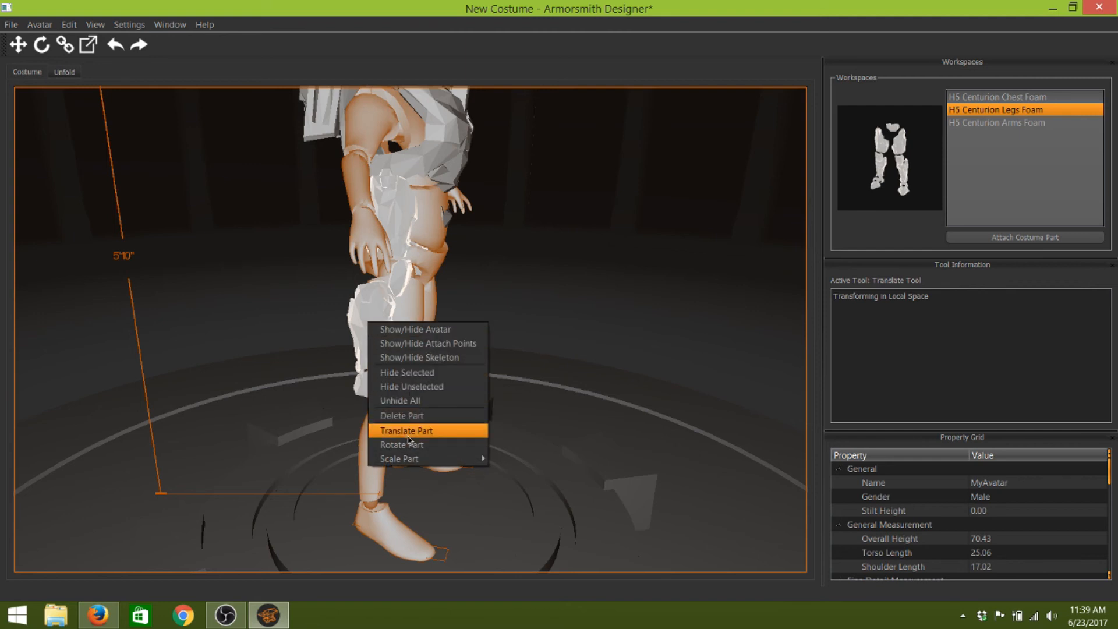
click(408, 431)
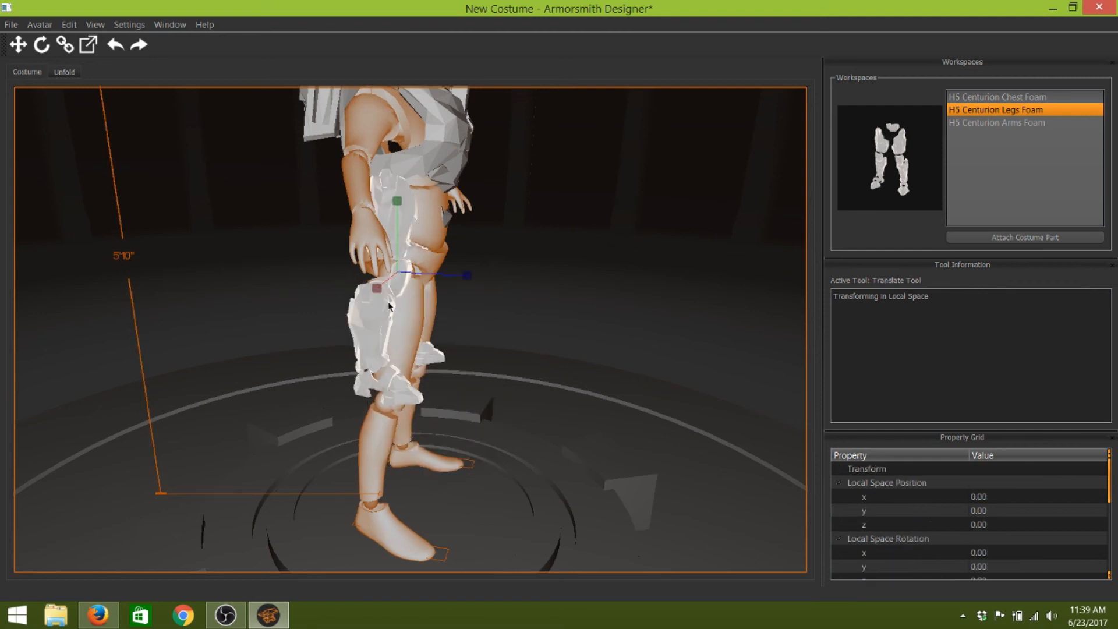
drag(400, 205, 373, 344)
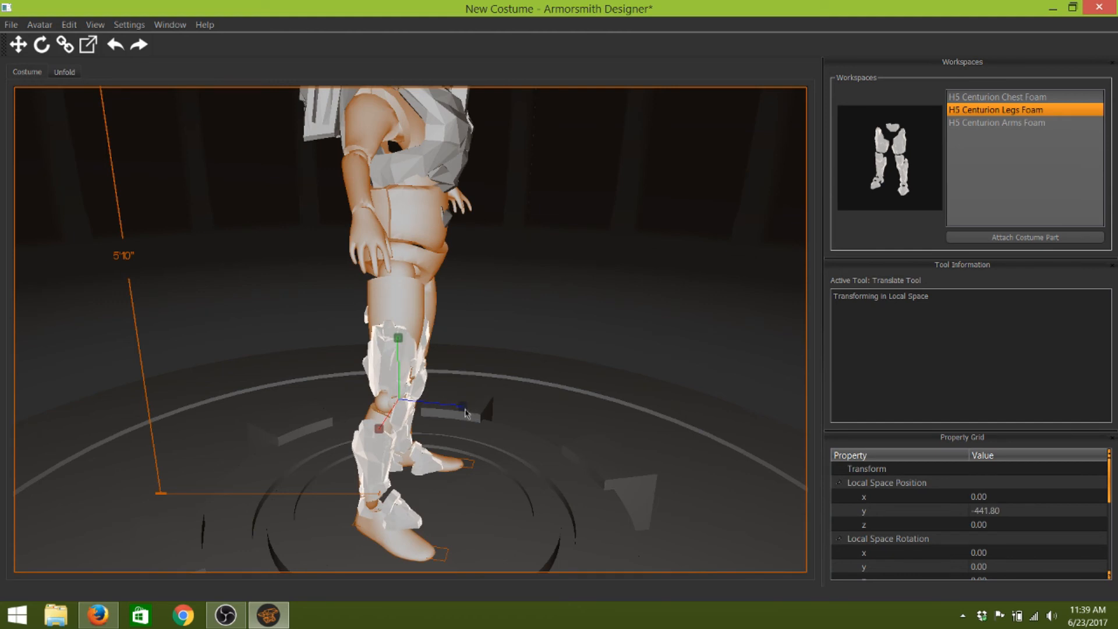
drag(465, 412, 473, 413)
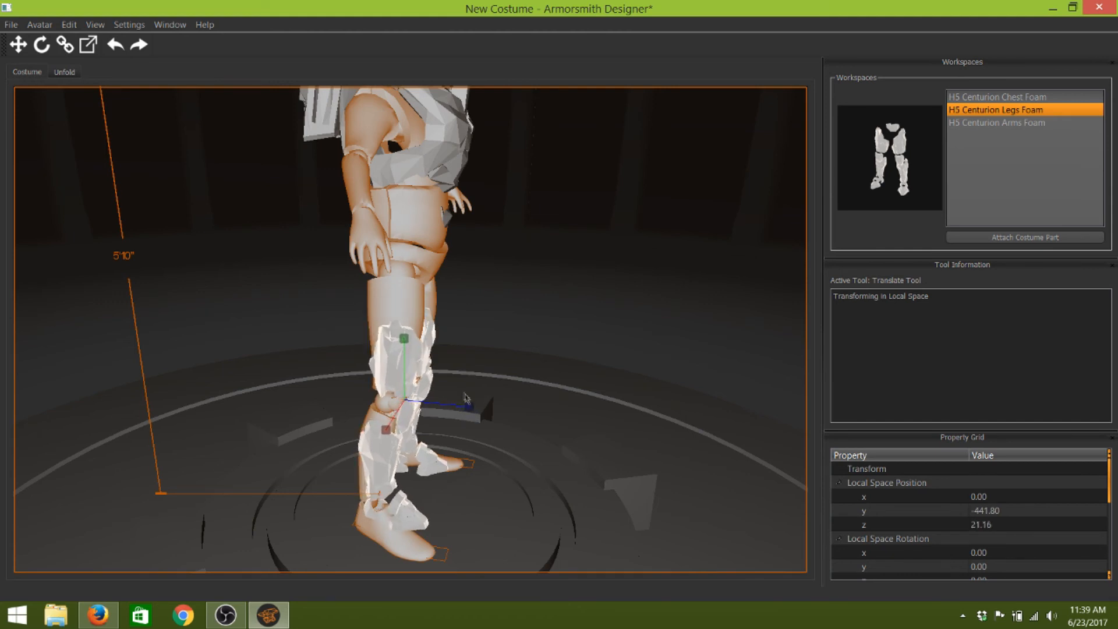
middle_drag(731, 428, 672, 413)
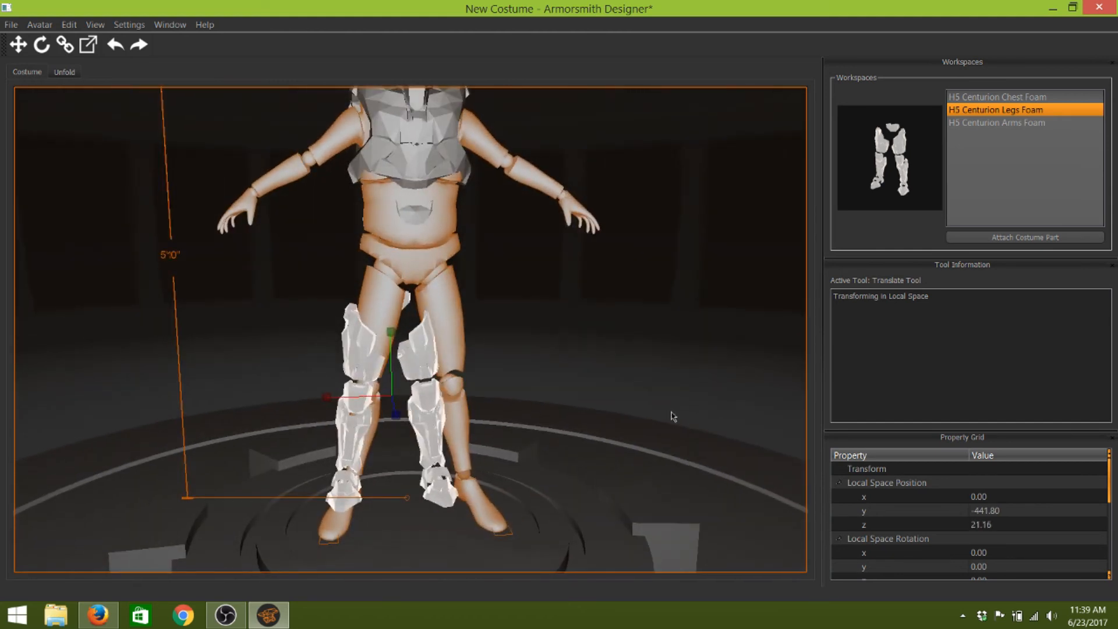
drag(326, 402, 346, 404)
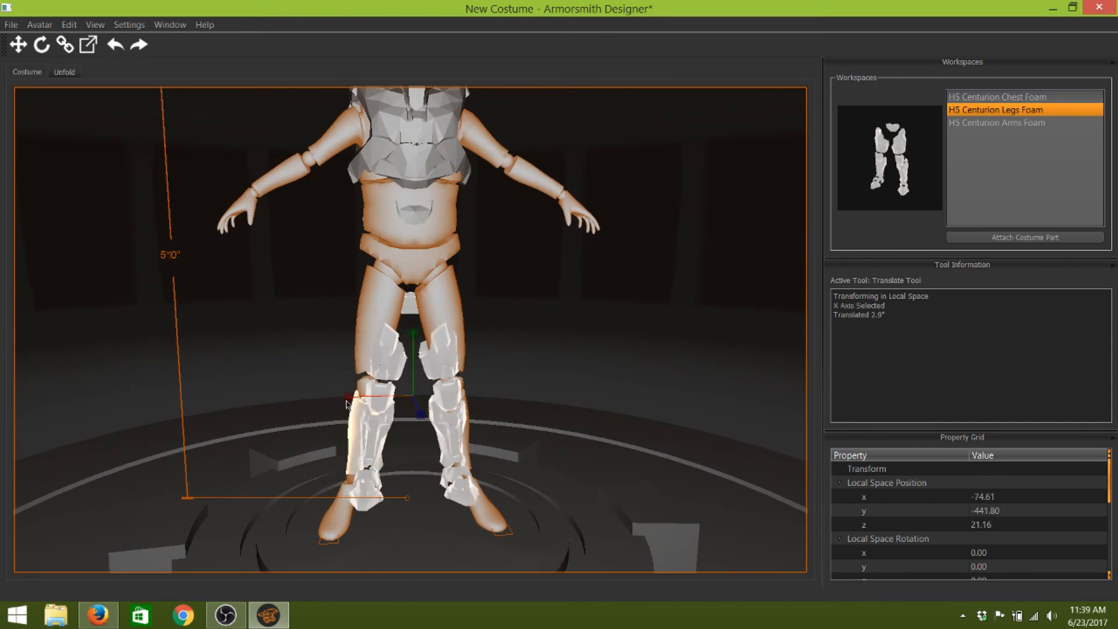
Scale the leg armor uniformly to about 144 percent so it spans the avatar's legs from hips to feet
right_click(454, 407)
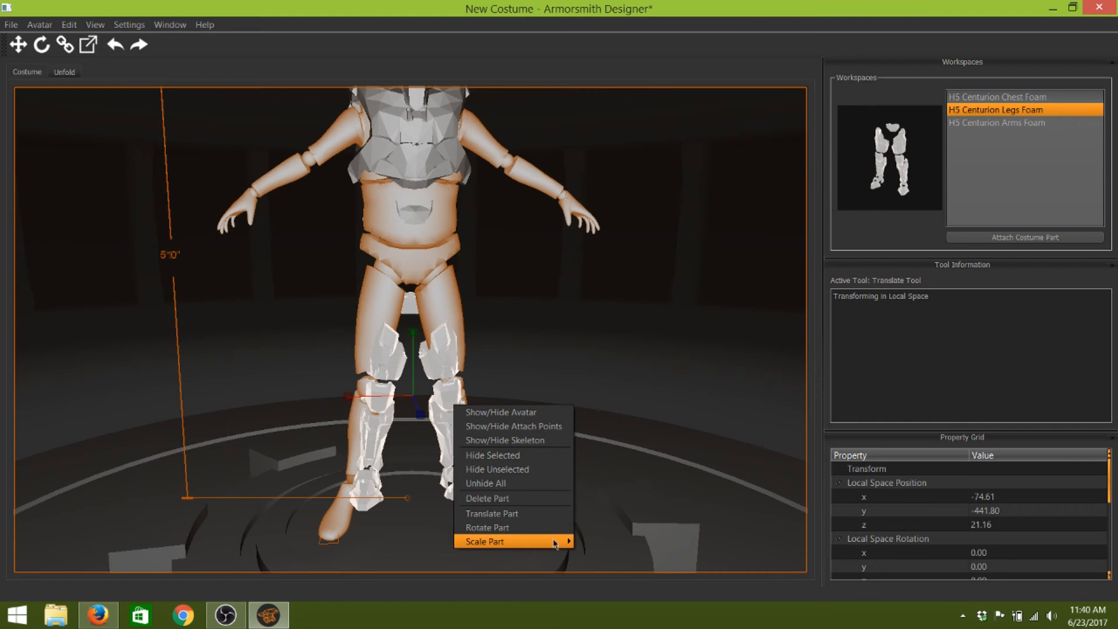
click(606, 543)
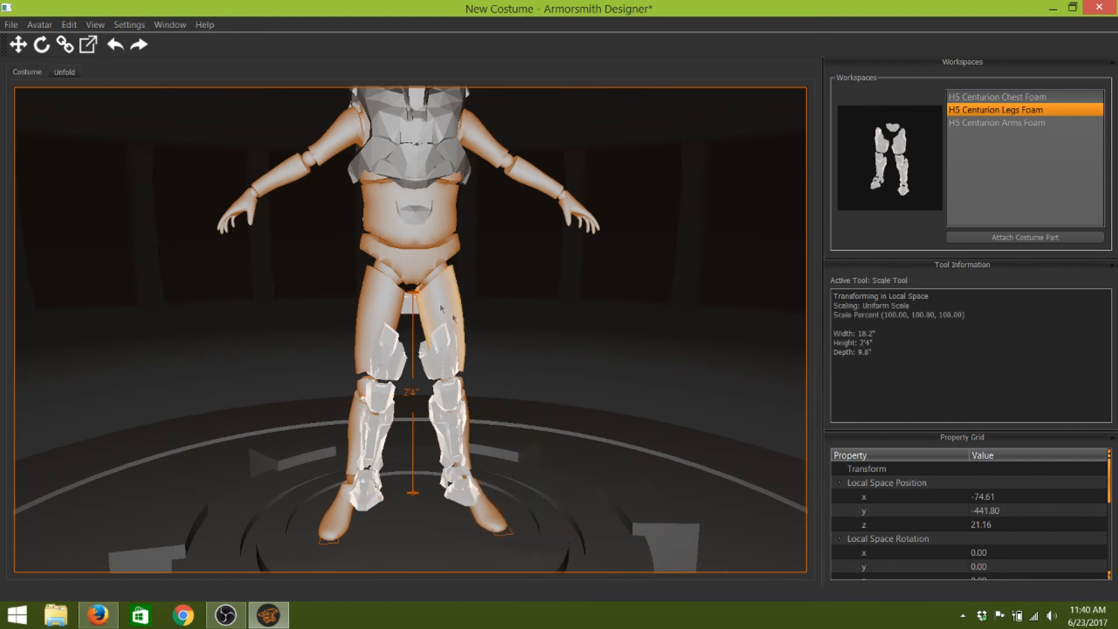
drag(414, 294, 384, 249)
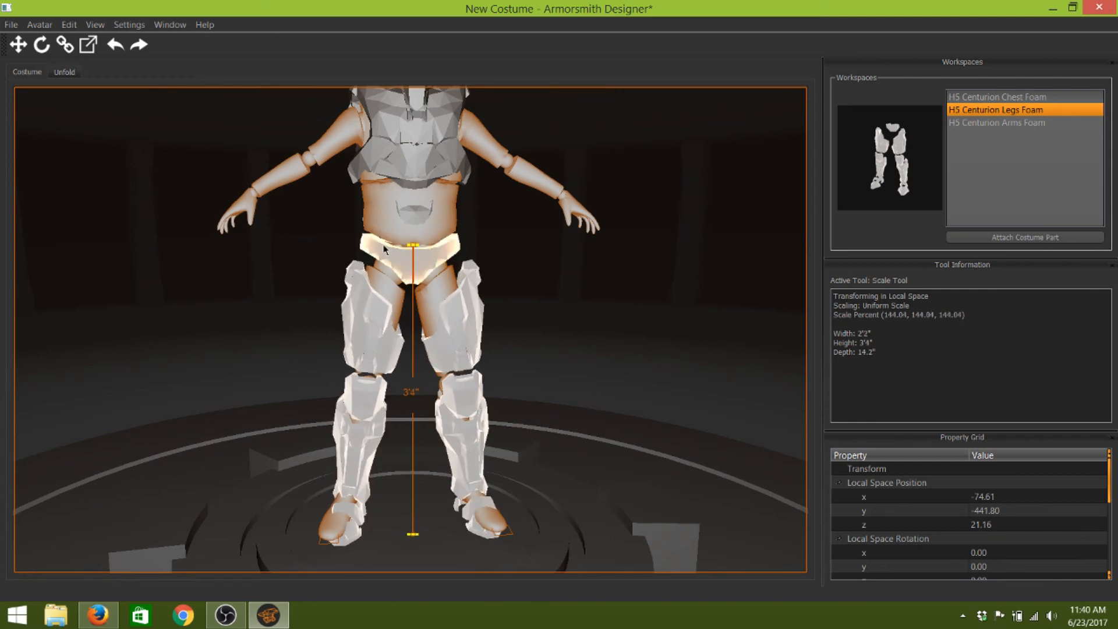
Examine the fit of the scaled leg armor on the avatar's thighs, shins and feet from the side, back and front
middle_drag(613, 414, 431, 314)
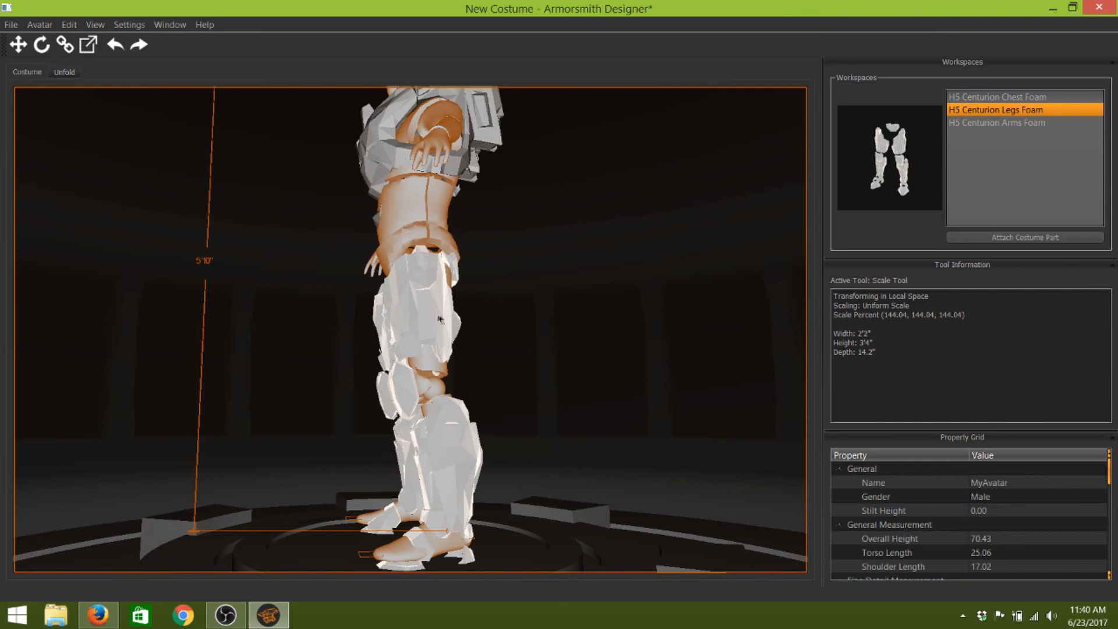
middle_drag(656, 439, 552, 456)
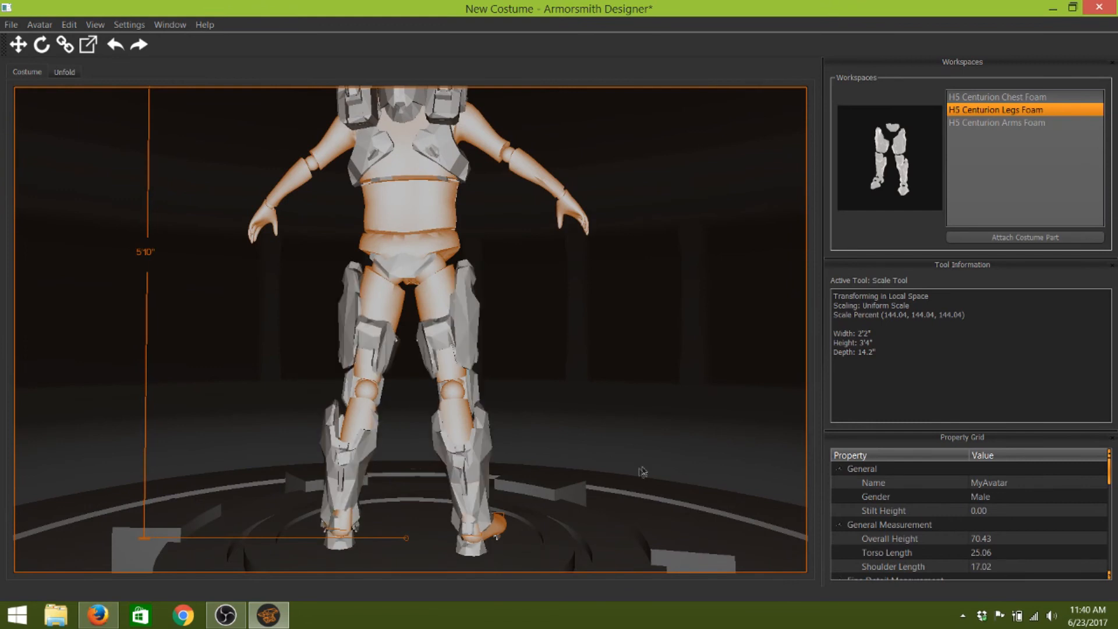
middle_drag(624, 469, 514, 464)
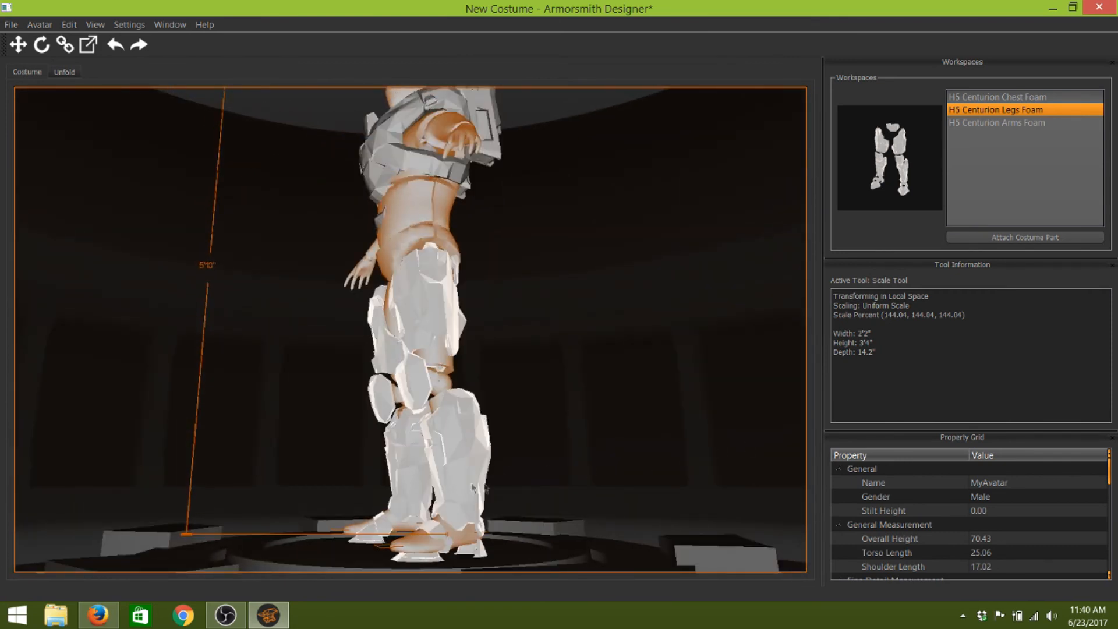
middle_drag(601, 497, 577, 507)
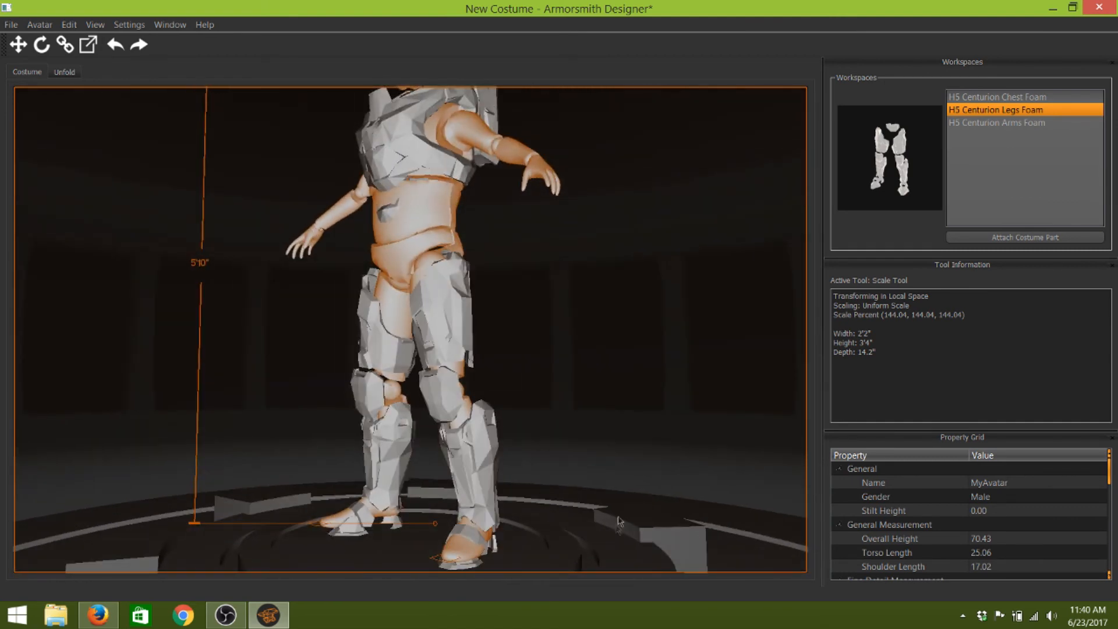
middle_drag(630, 504, 660, 498)
scroll(659, 490, down, 3)
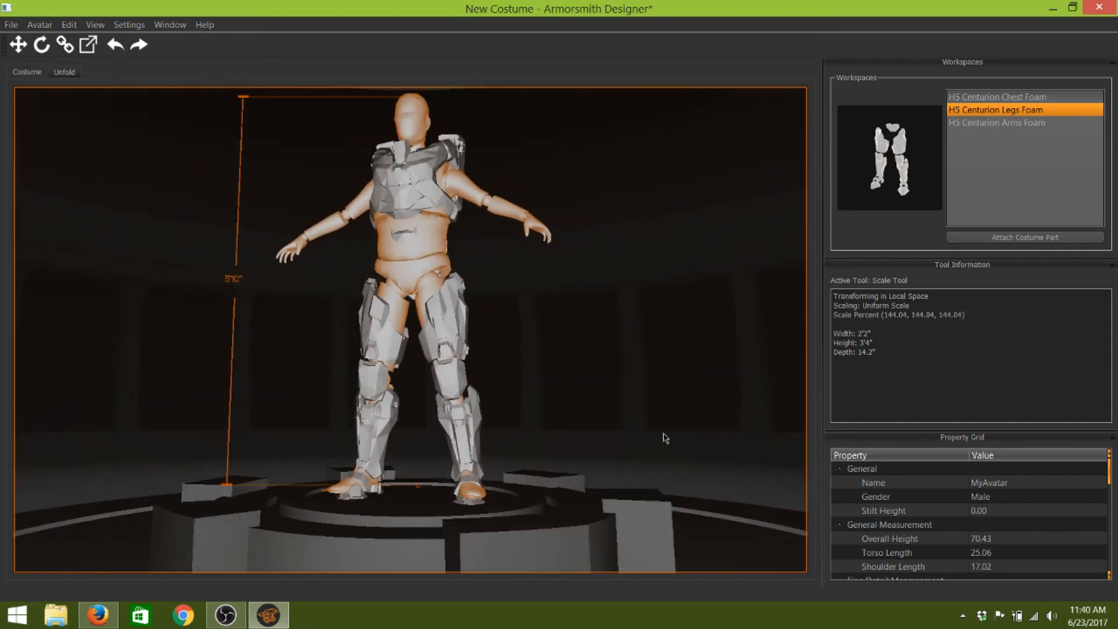
Delete the H5 Centurion Legs Foam armor from the avatar
middle_drag(666, 438, 423, 447)
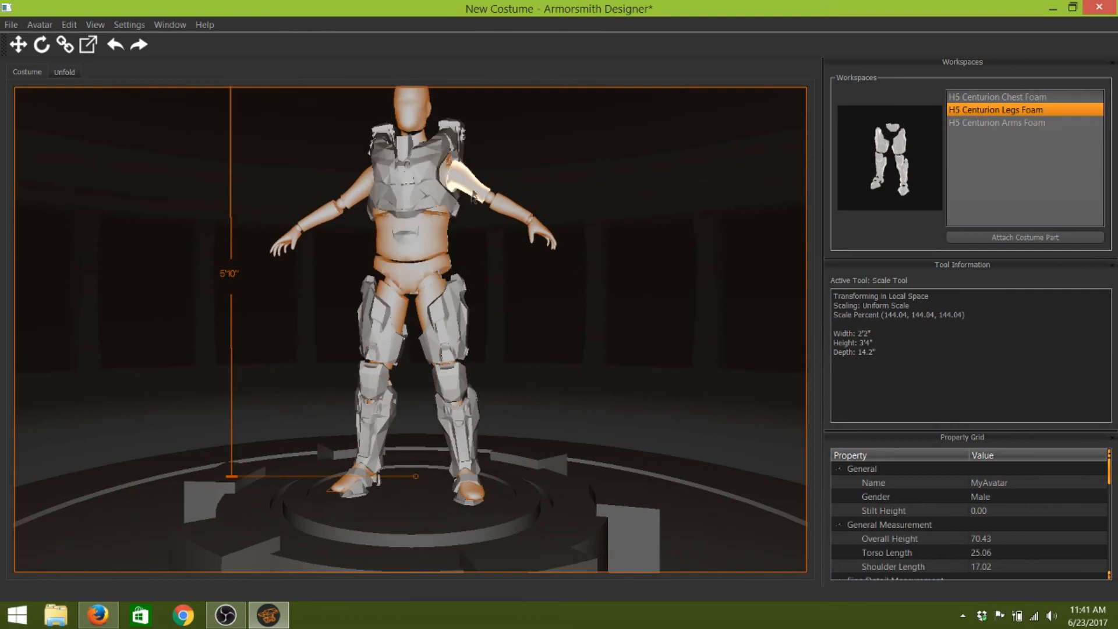
middle_drag(699, 376, 707, 398)
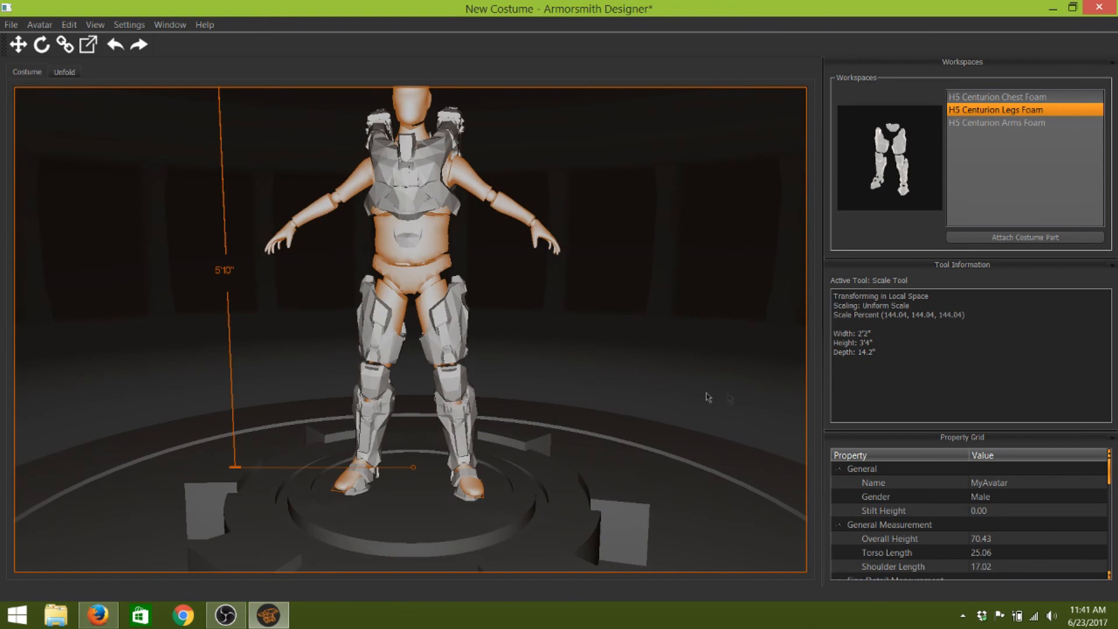
right_drag(709, 377, 691, 389)
click(455, 331)
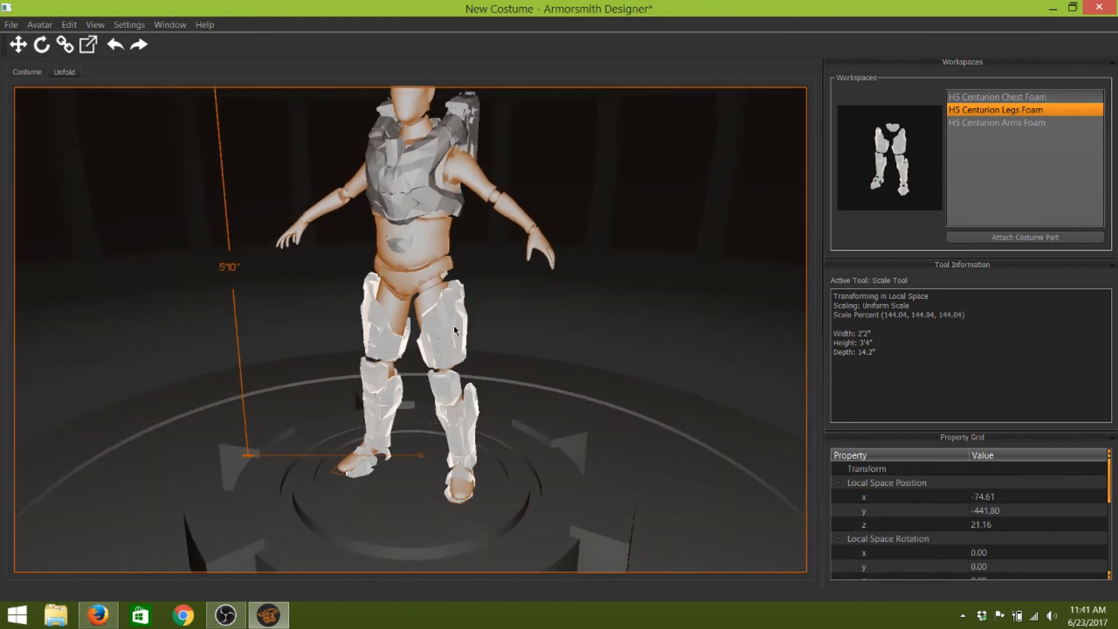
key(Delete)
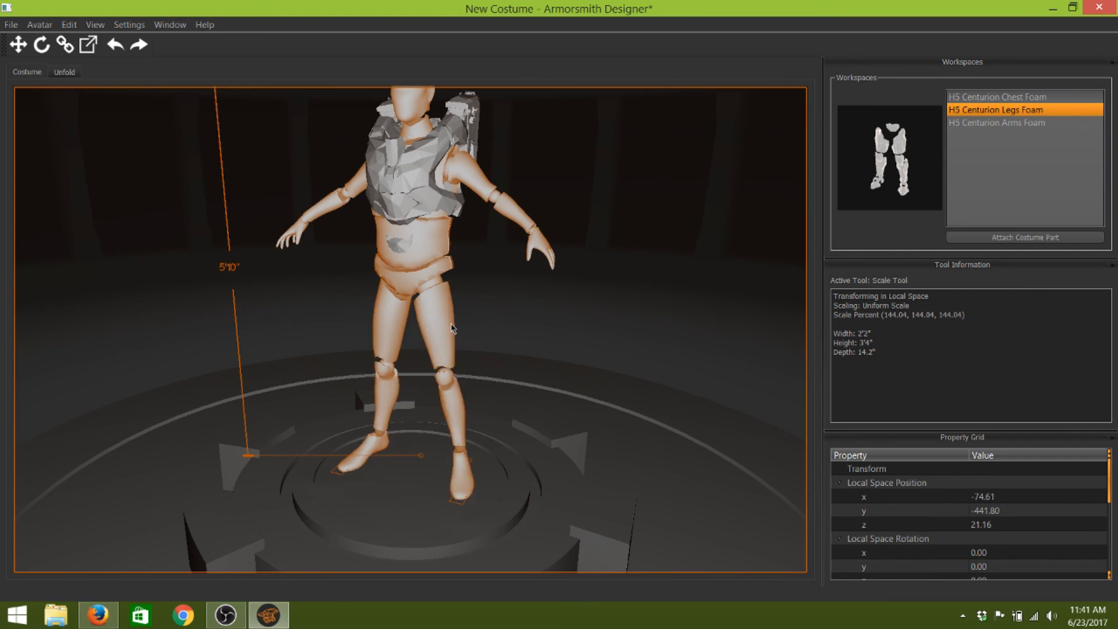
middle_drag(730, 350, 686, 375)
scroll(454, 177, up, 5)
scroll(455, 177, down, 6)
middle_drag(641, 282, 598, 282)
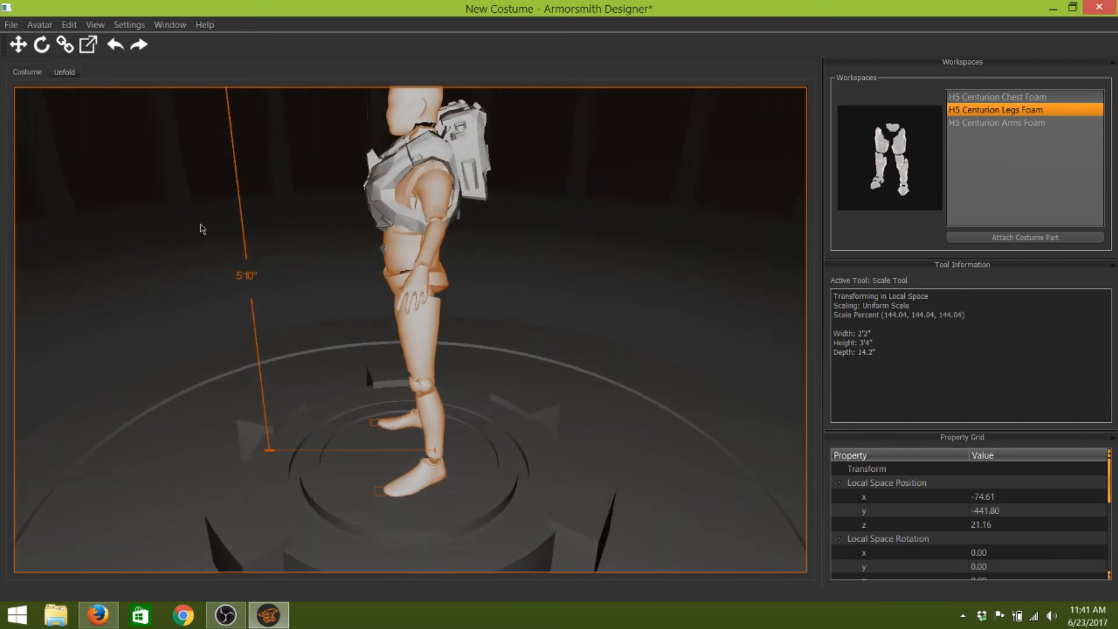
Open the unfolded pattern of the H5 Centurion Chest Foam part and view its 3D model from the side
click(64, 73)
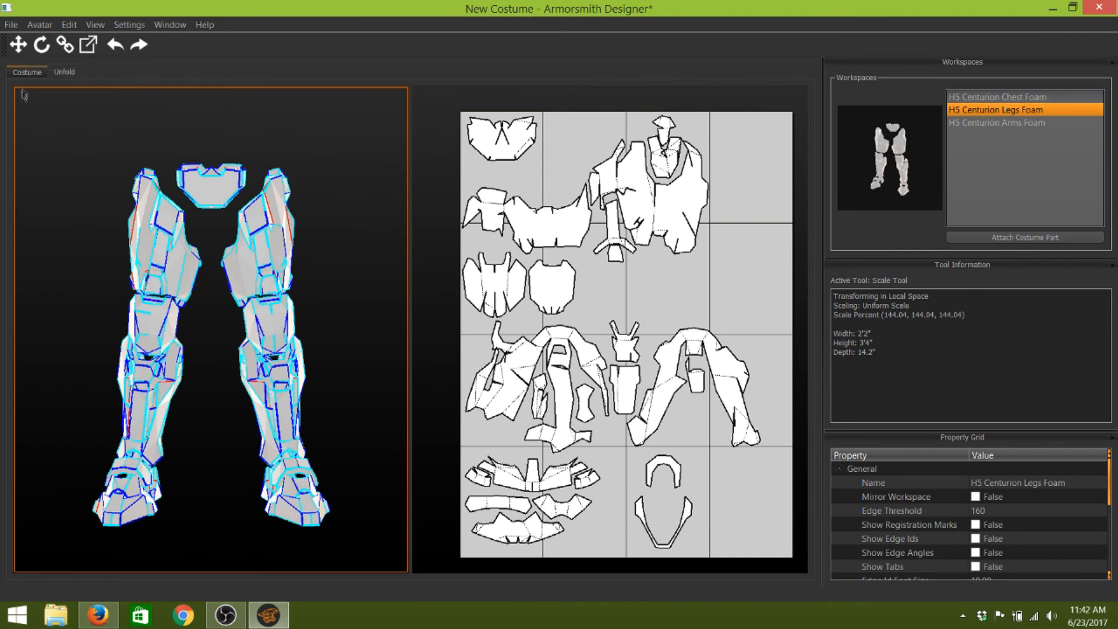
click(26, 72)
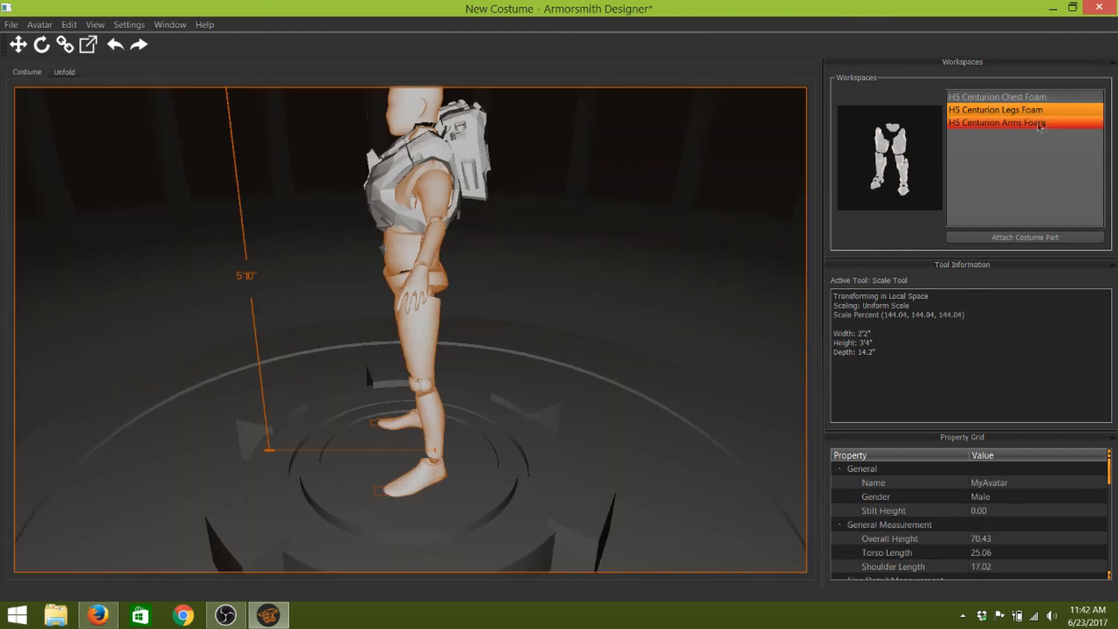
click(1045, 97)
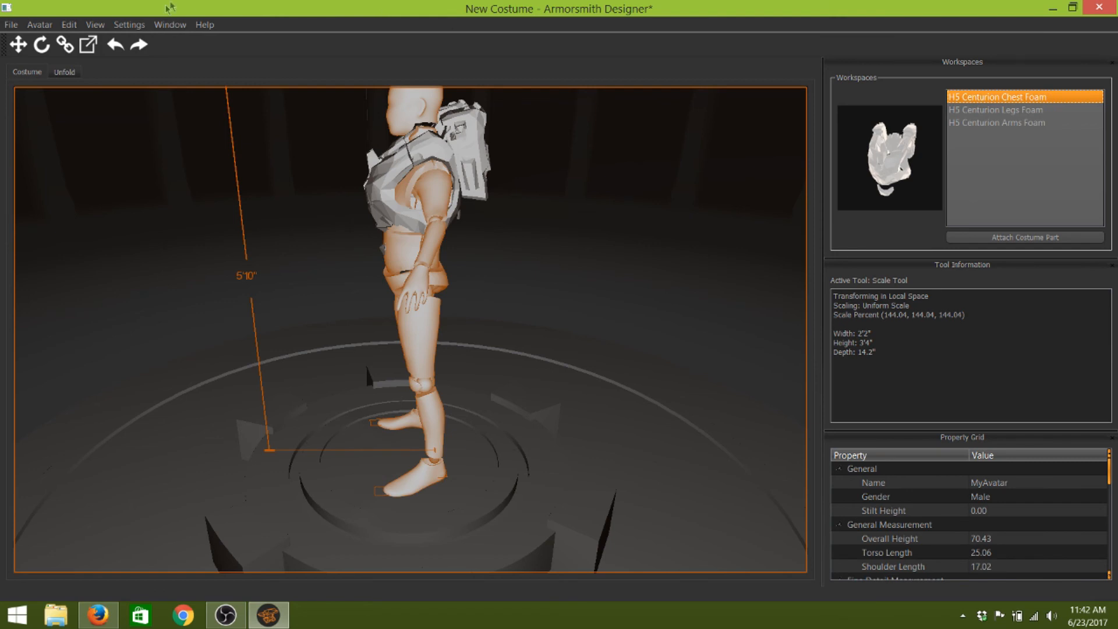
click(65, 74)
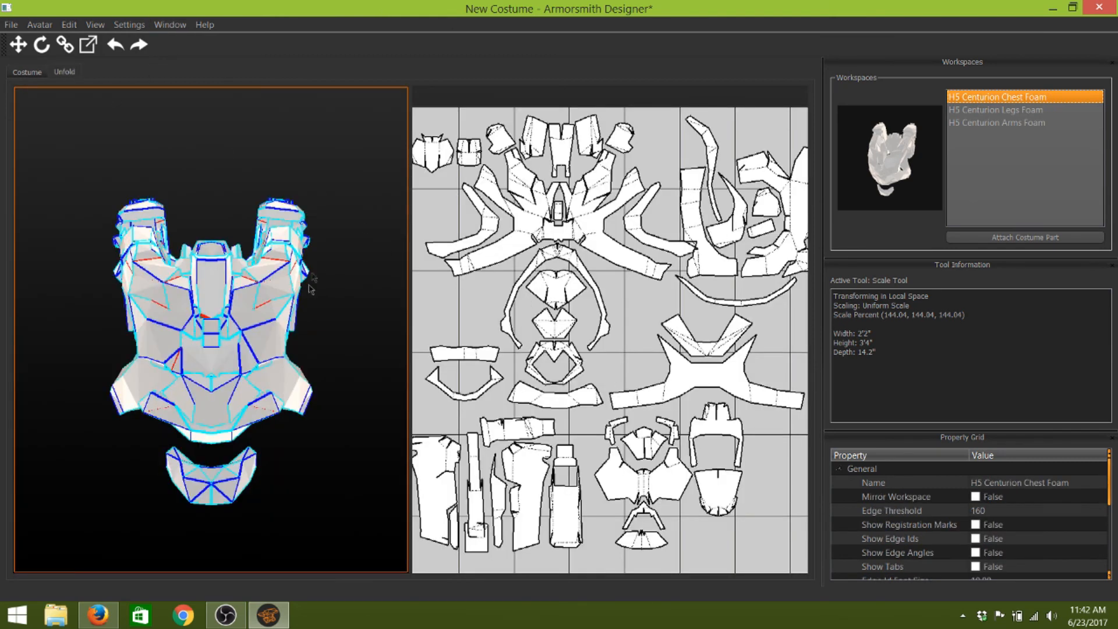
drag(275, 328, 205, 330)
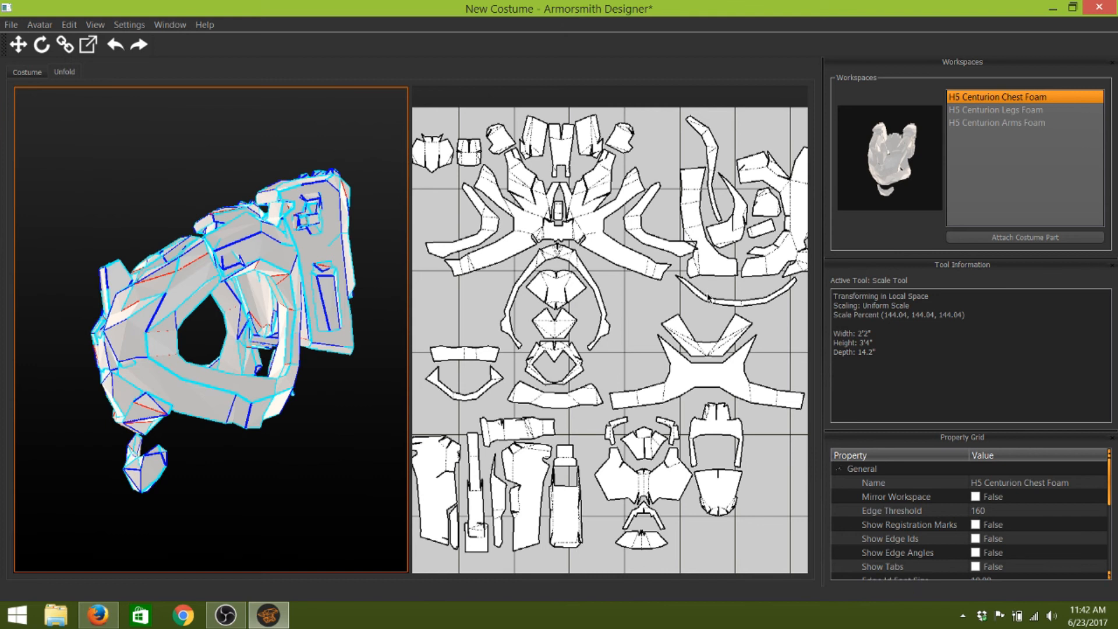
scroll(705, 303, down, 3)
scroll(704, 303, up, 5)
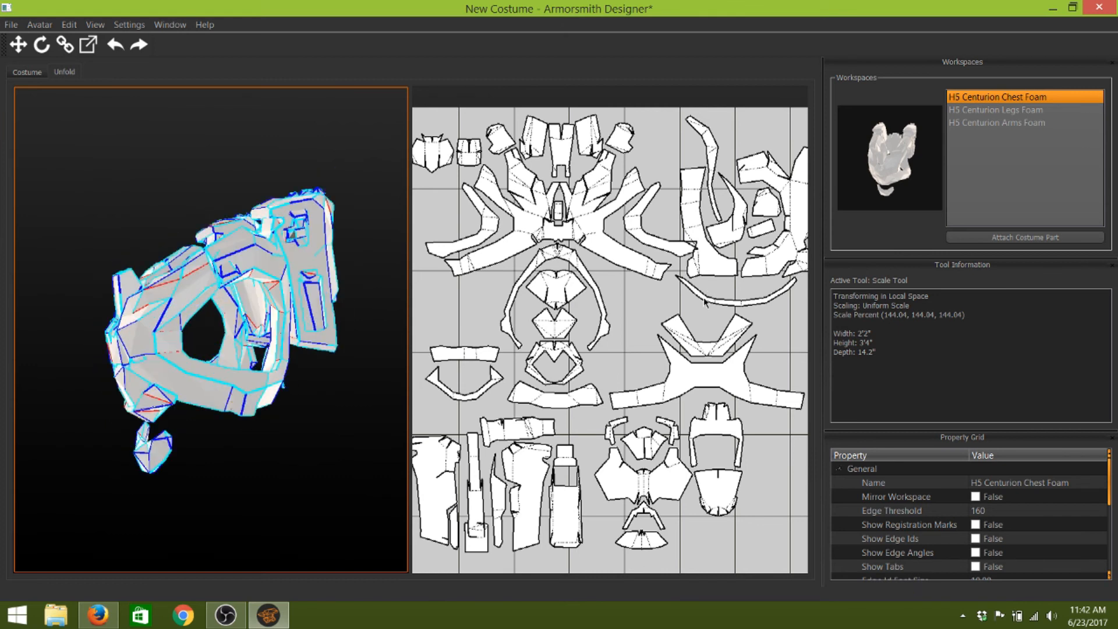
scroll(704, 303, down, 2)
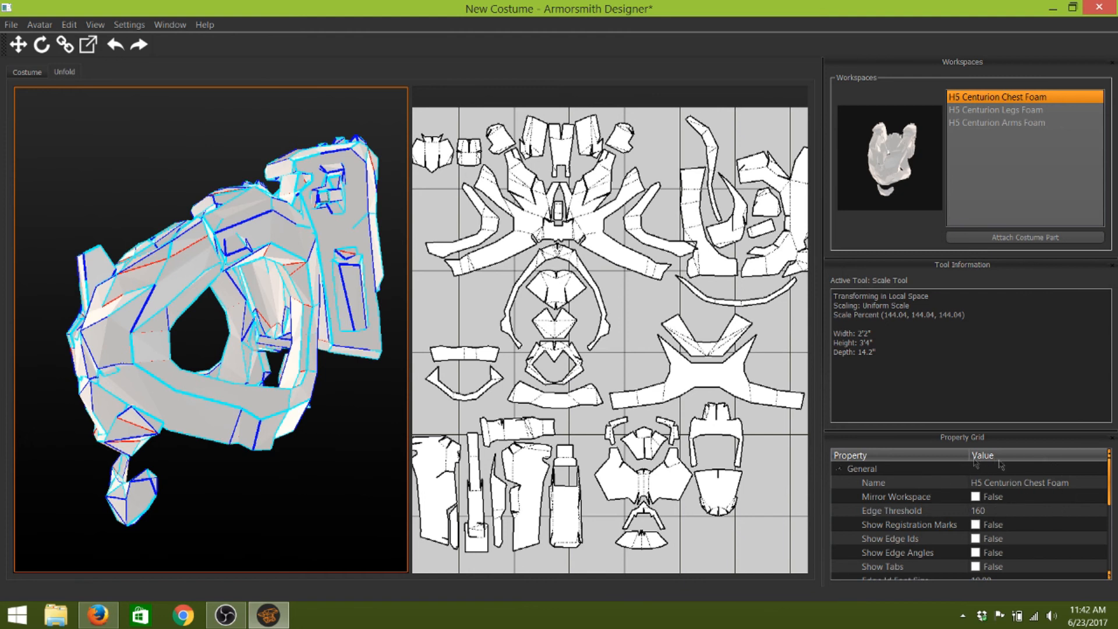
Examine the chest part's unfold properties, from edge threshold, registration marks and edge IDs to tab length and object color
click(1040, 511)
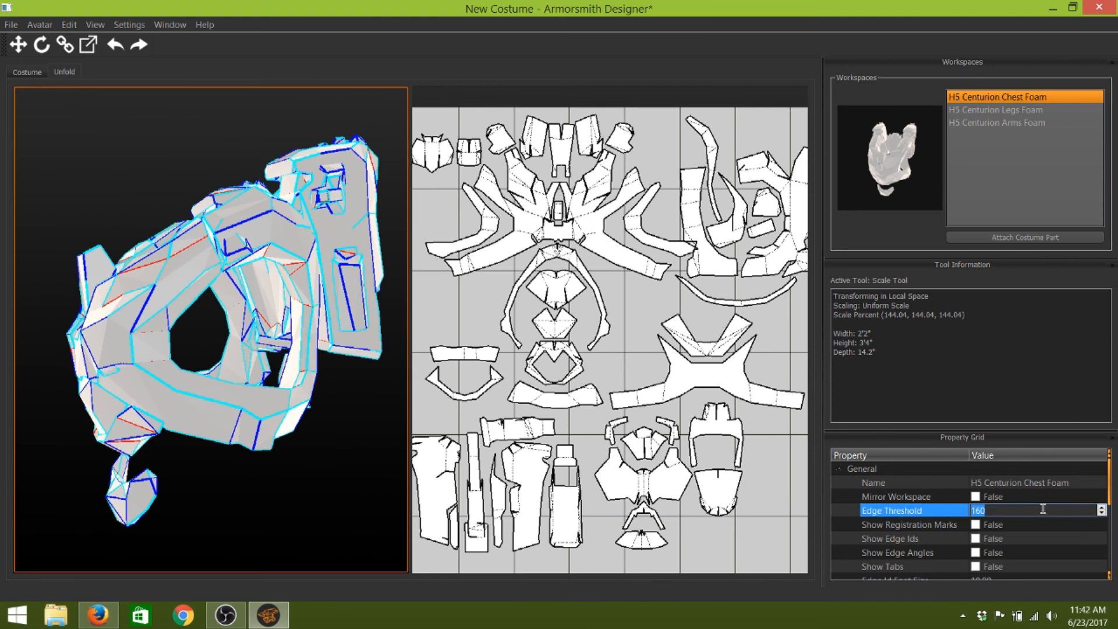
click(937, 526)
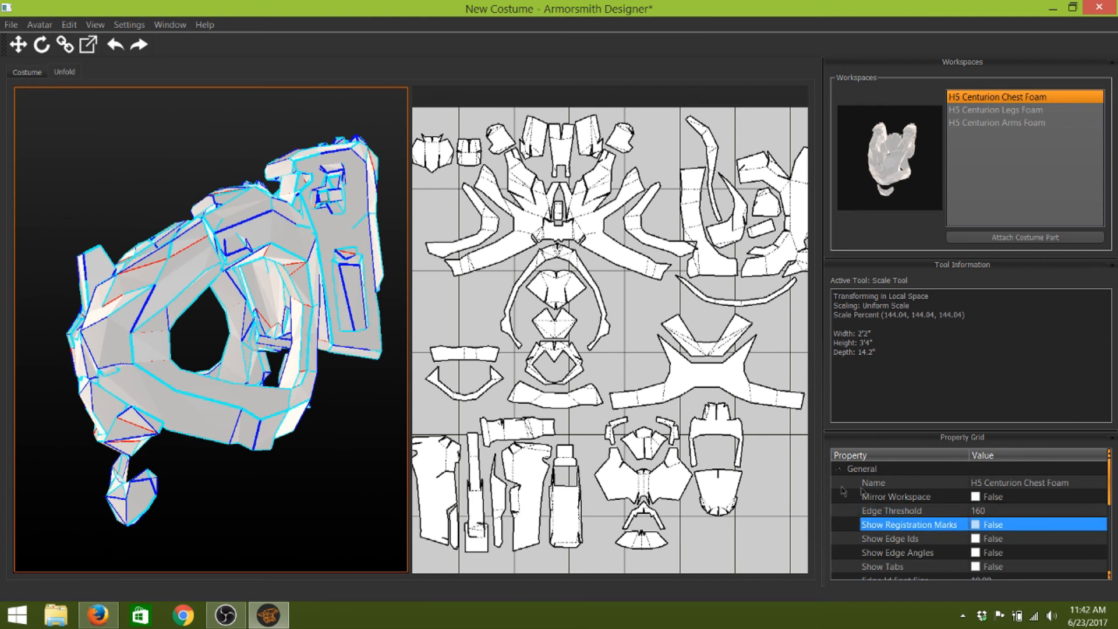
scroll(840, 497, down, 1)
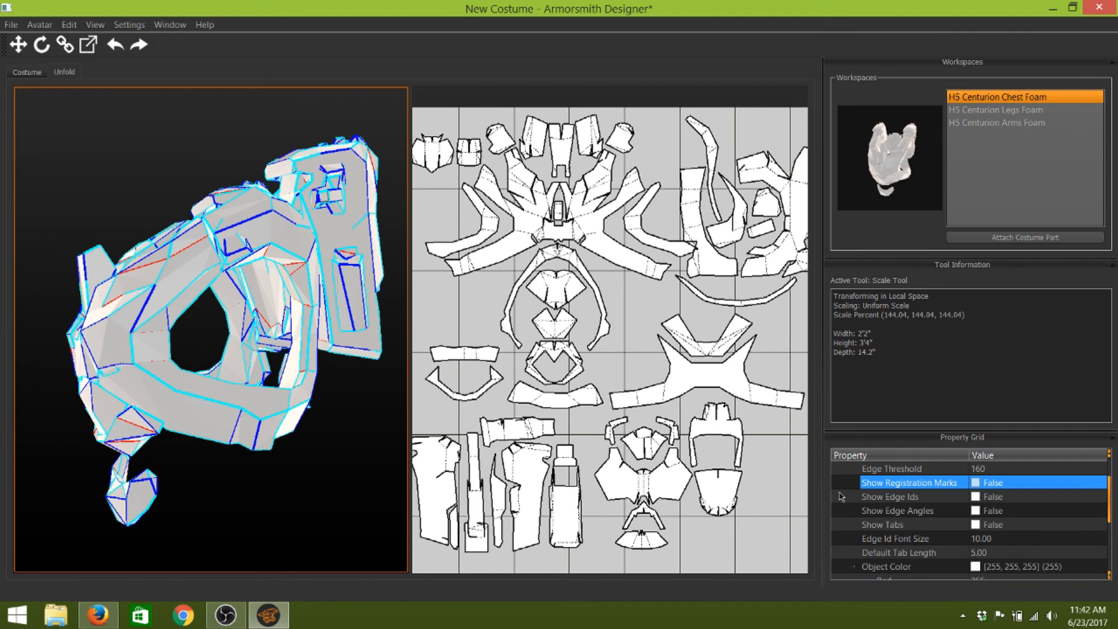
scroll(841, 496, down, 1)
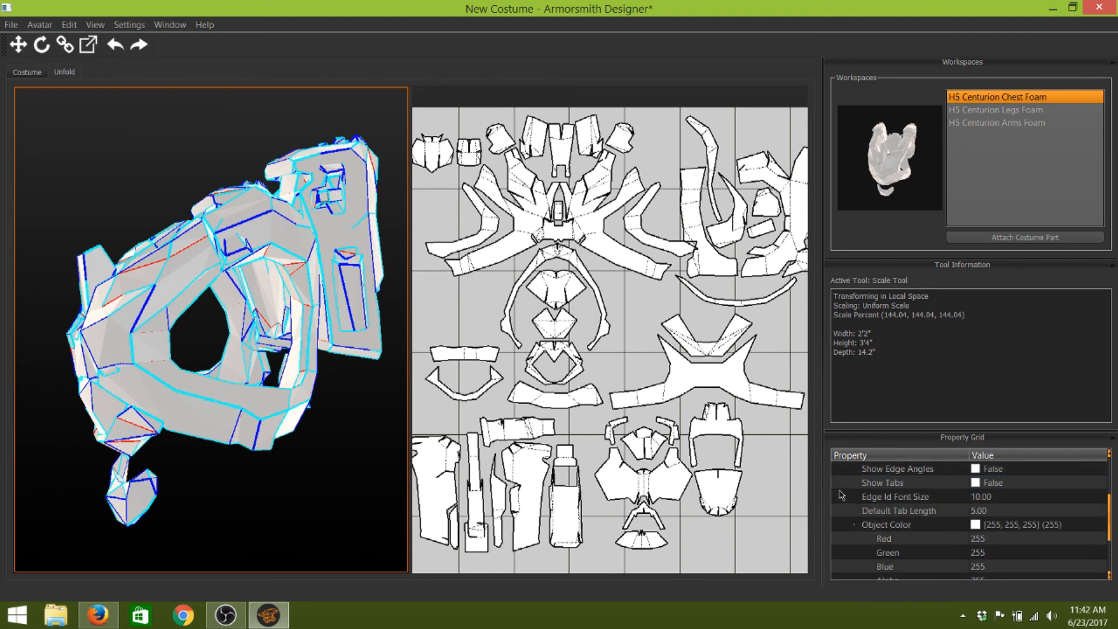
scroll(843, 493, up, 1)
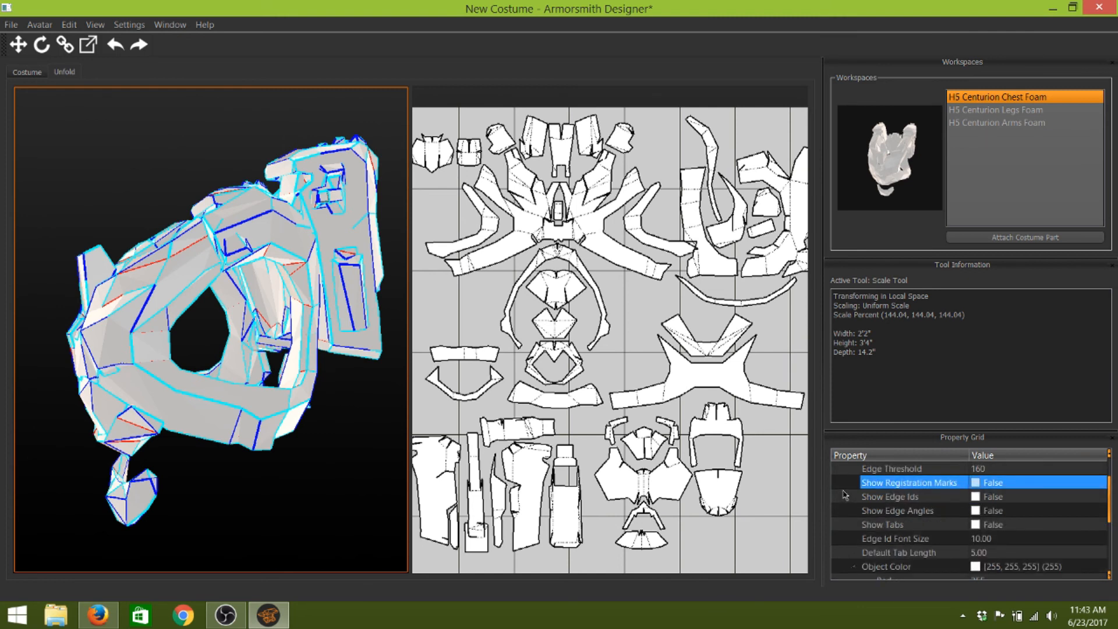
scroll(845, 492, up, 1)
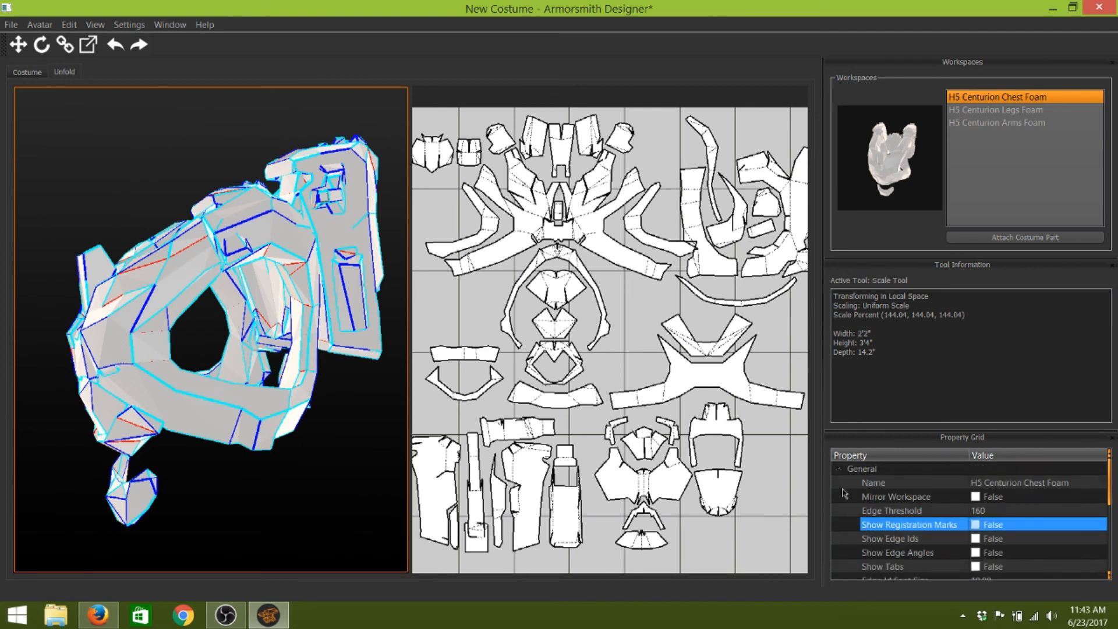
scroll(845, 492, down, 1)
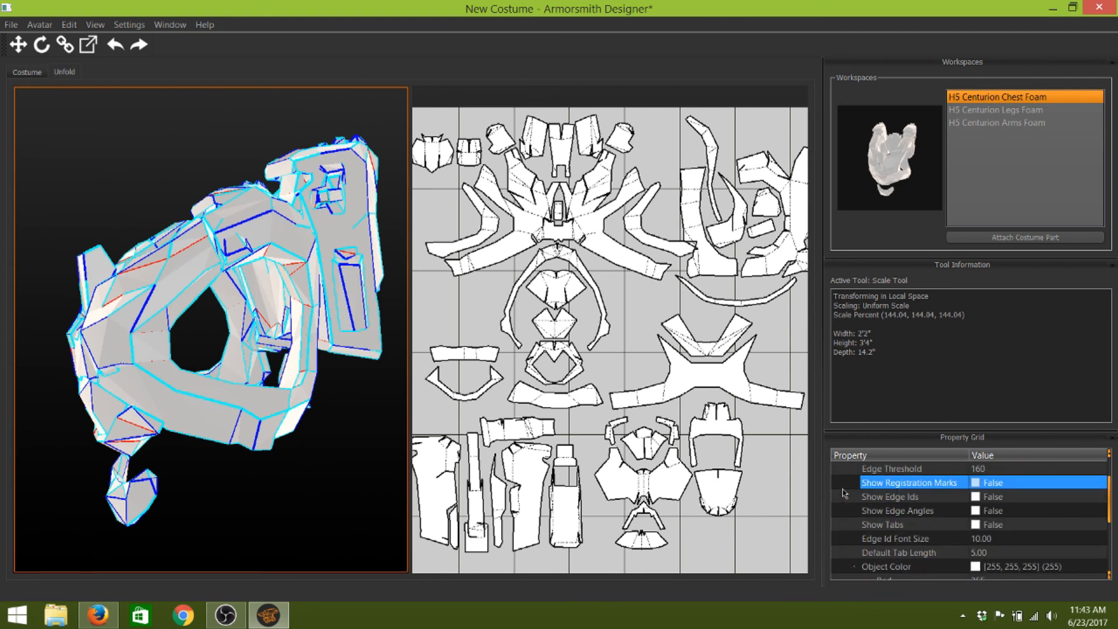
scroll(845, 493, down, 1)
scroll(845, 493, up, 2)
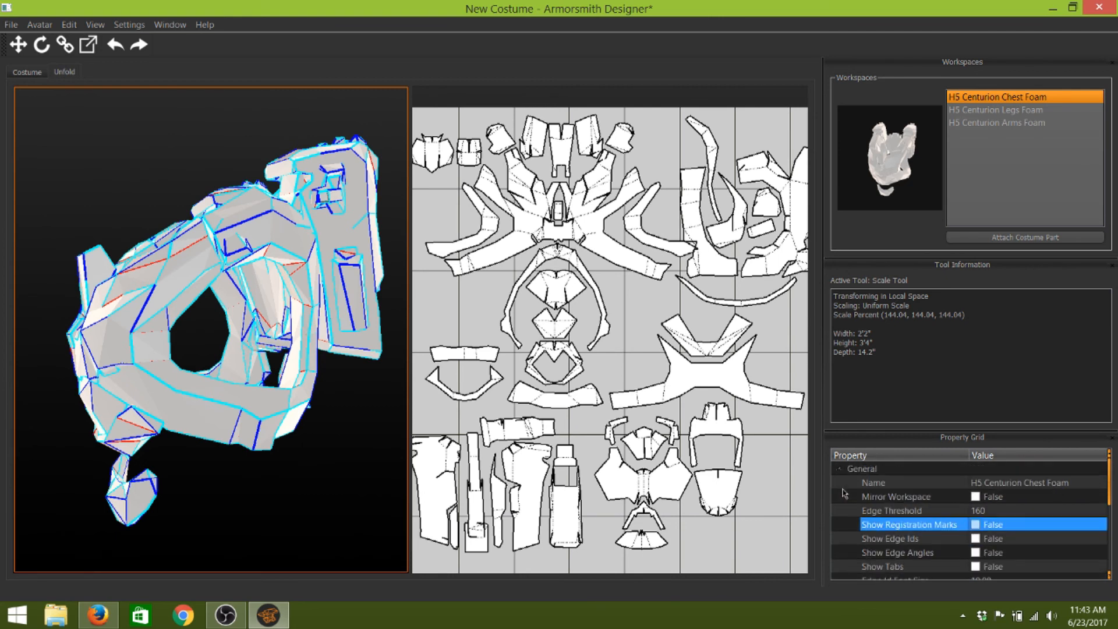
scroll(844, 493, down, 1)
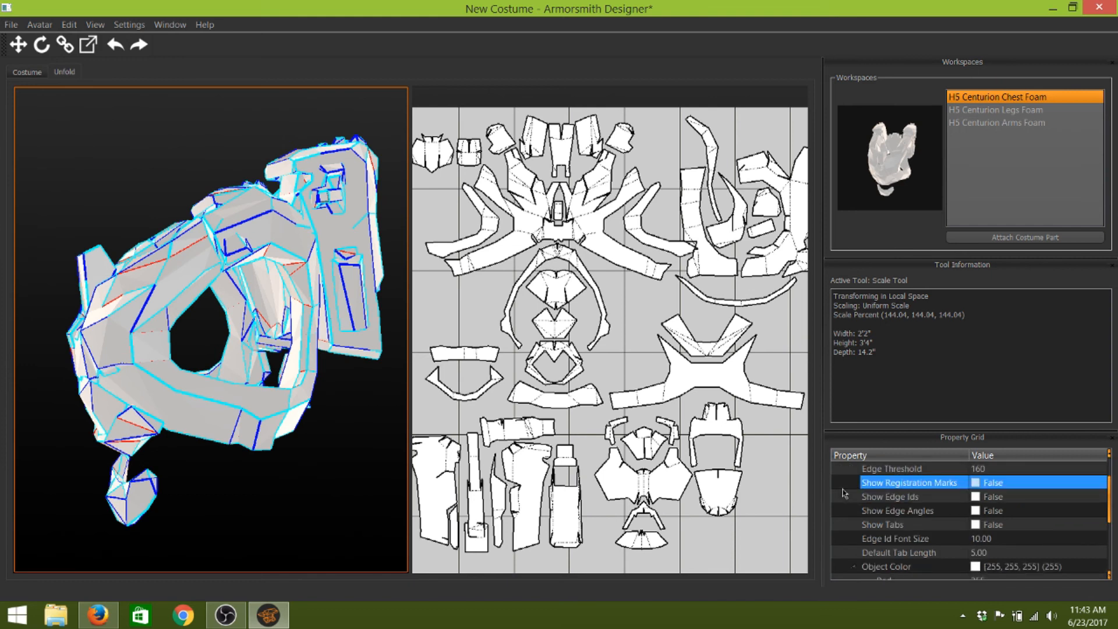
scroll(844, 493, down, 1)
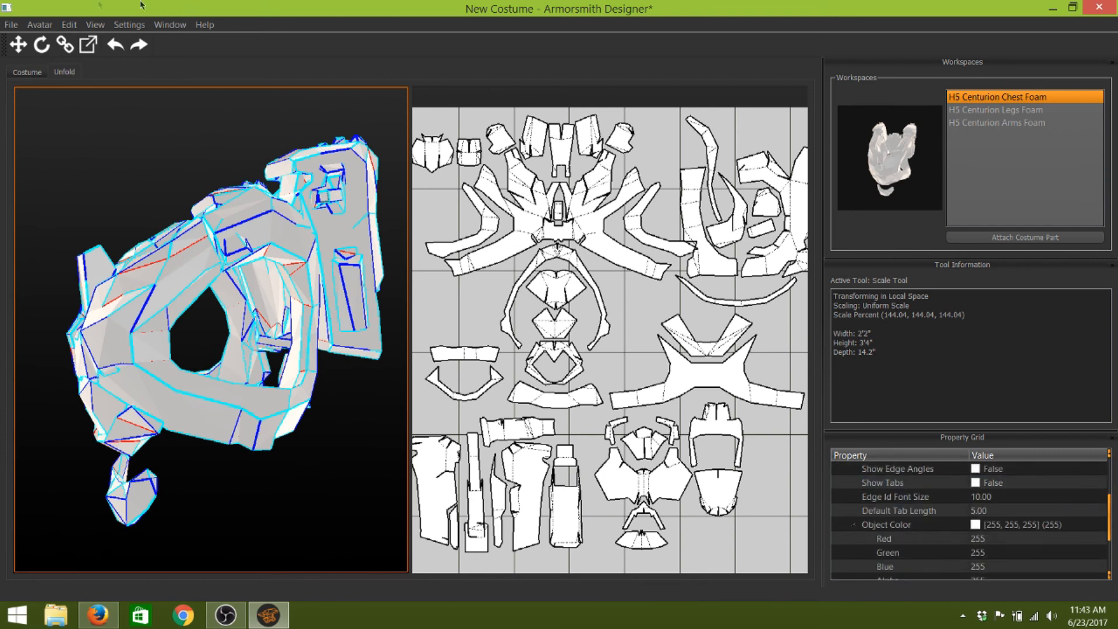
Turn on Show Registration Marks for the H5 Centurion Chest Foam pattern
click(32, 74)
click(470, 193)
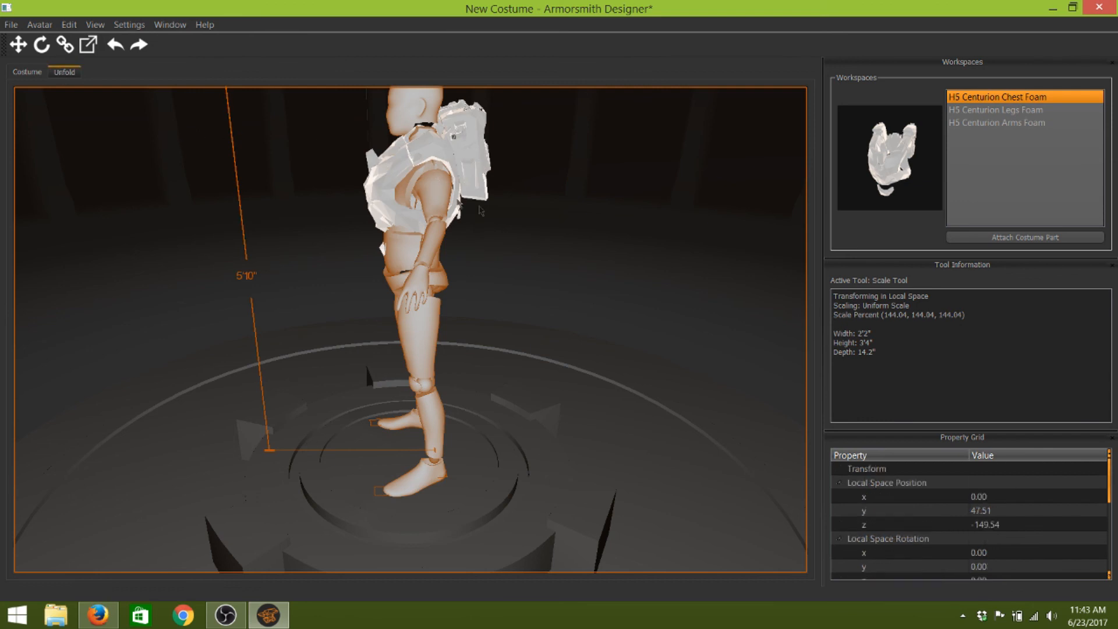
click(64, 73)
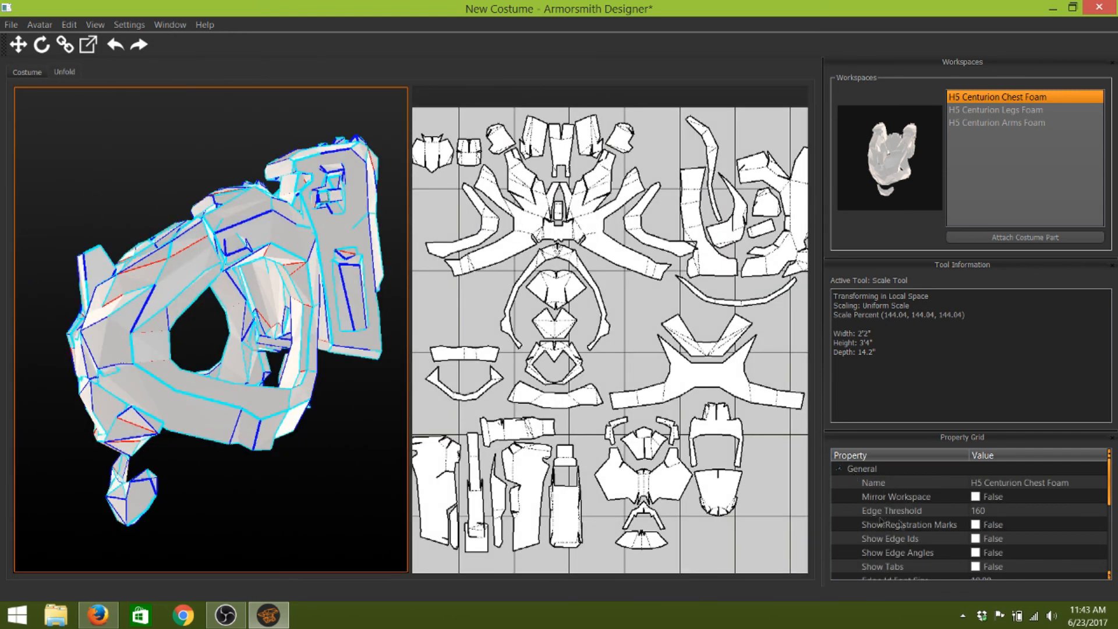
click(977, 529)
click(976, 526)
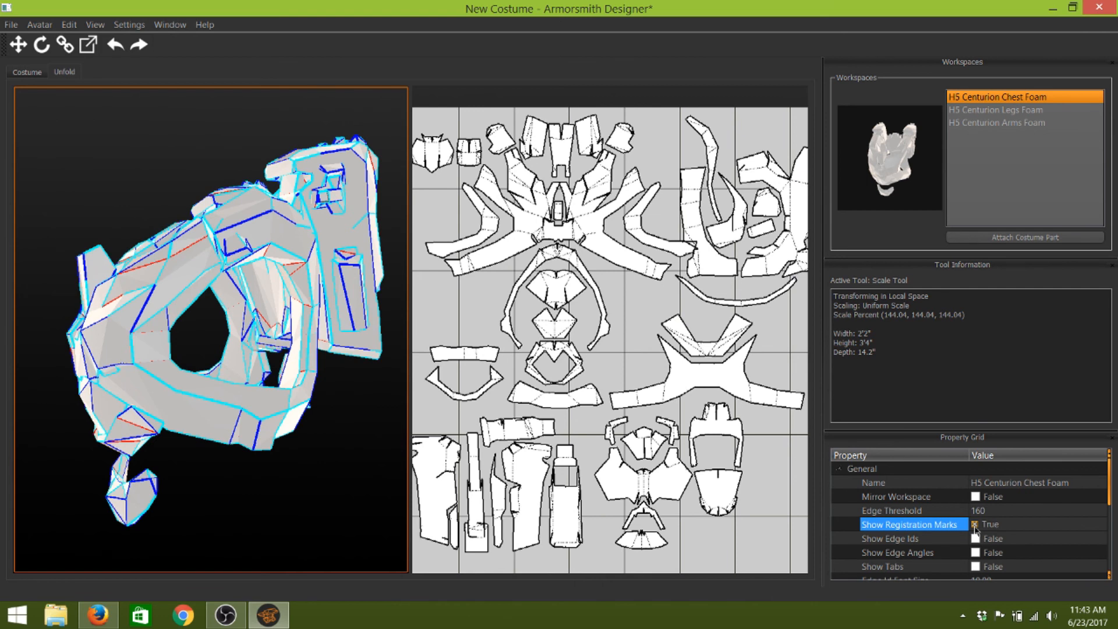
Examine the numbered registration marks on the edges of the chest pattern pieces up close, and the complete page layout
scroll(717, 403, up, 5)
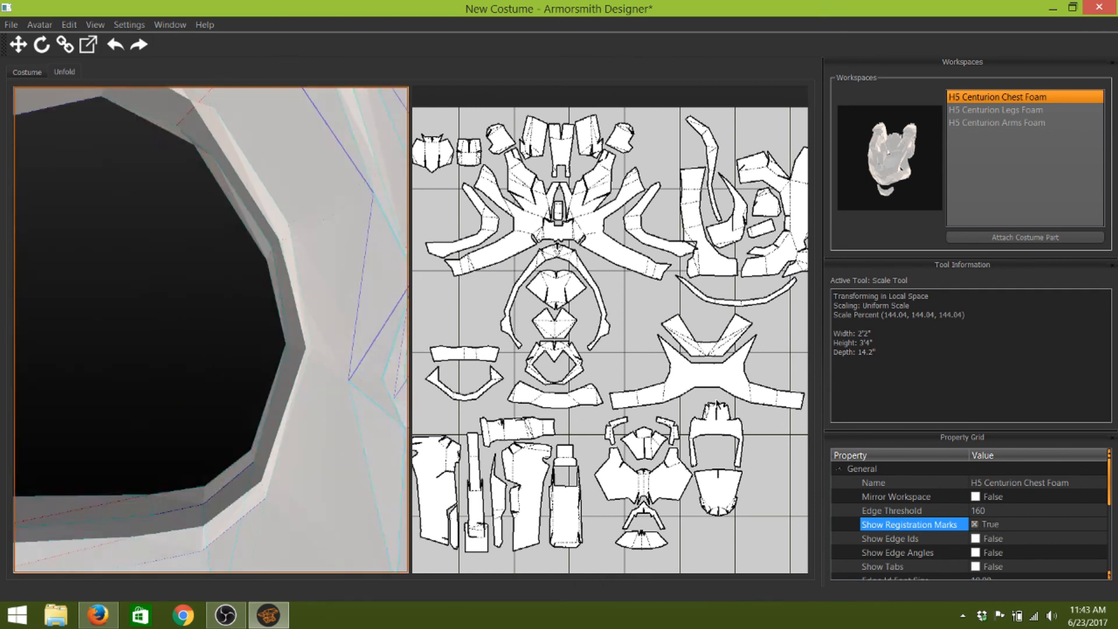
scroll(717, 403, down, 5)
click(640, 320)
scroll(641, 320, up, 5)
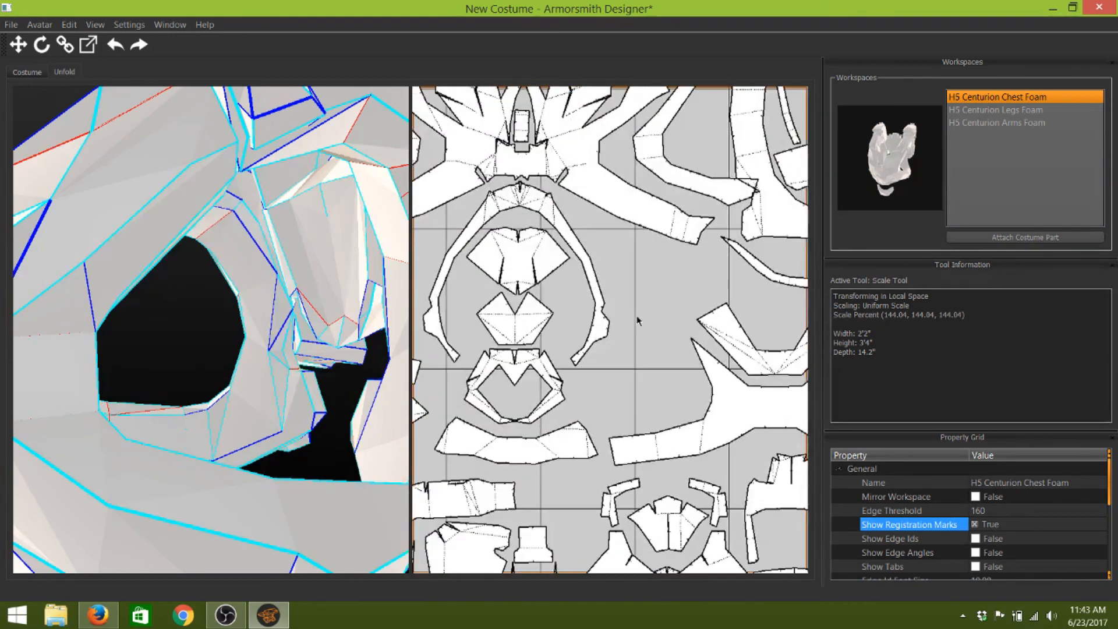
scroll(637, 320, up, 6)
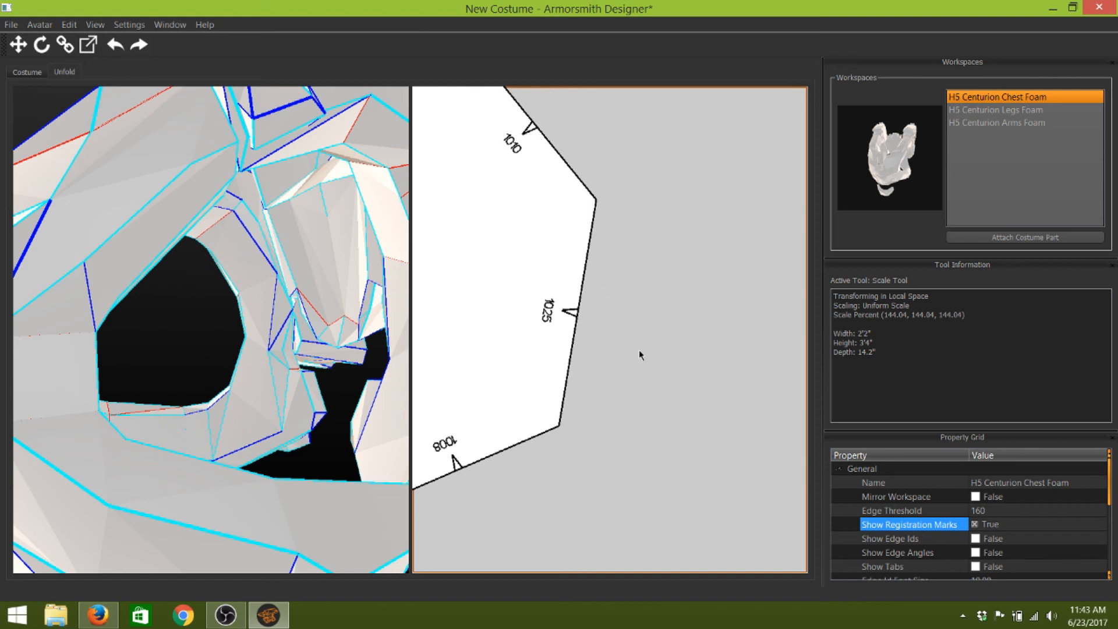
scroll(639, 354, down, 6)
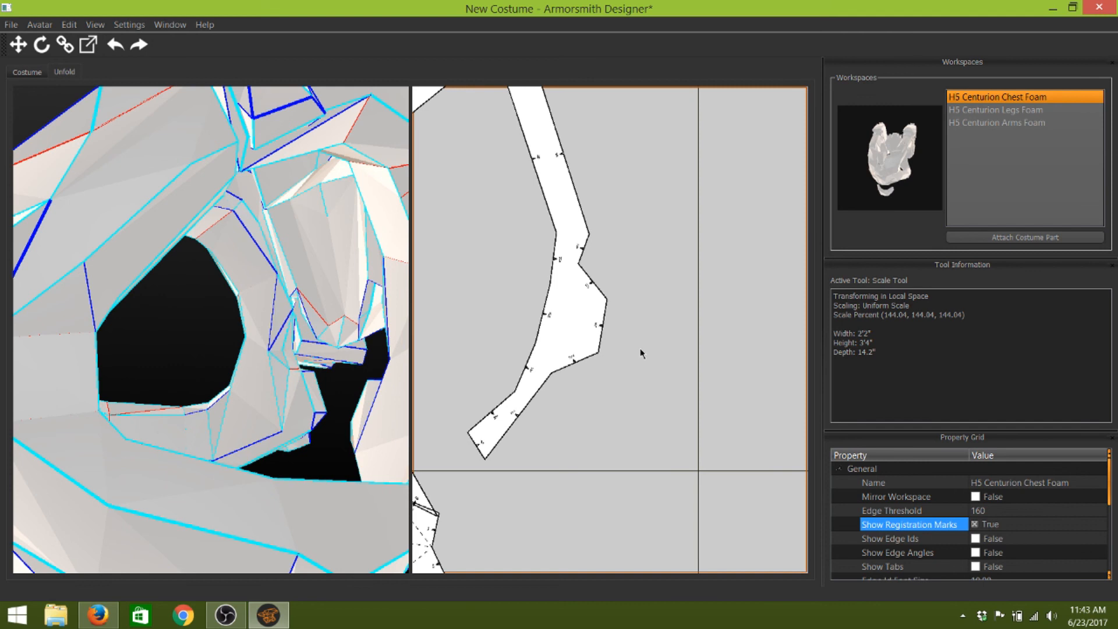
scroll(641, 349, down, 6)
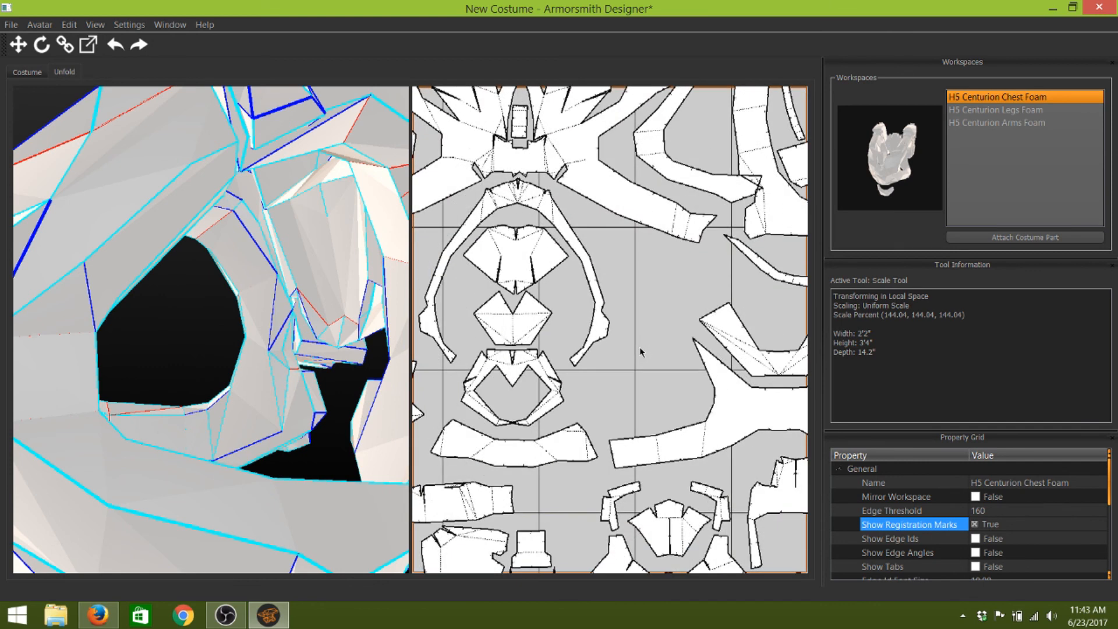
scroll(641, 346, down, 3)
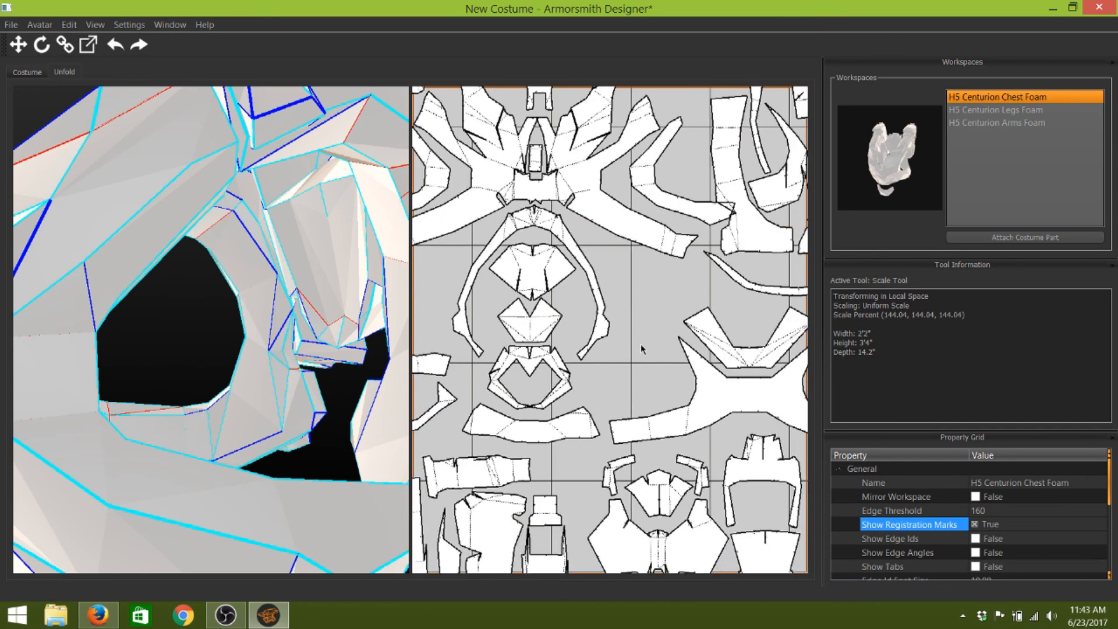
scroll(641, 348, down, 4)
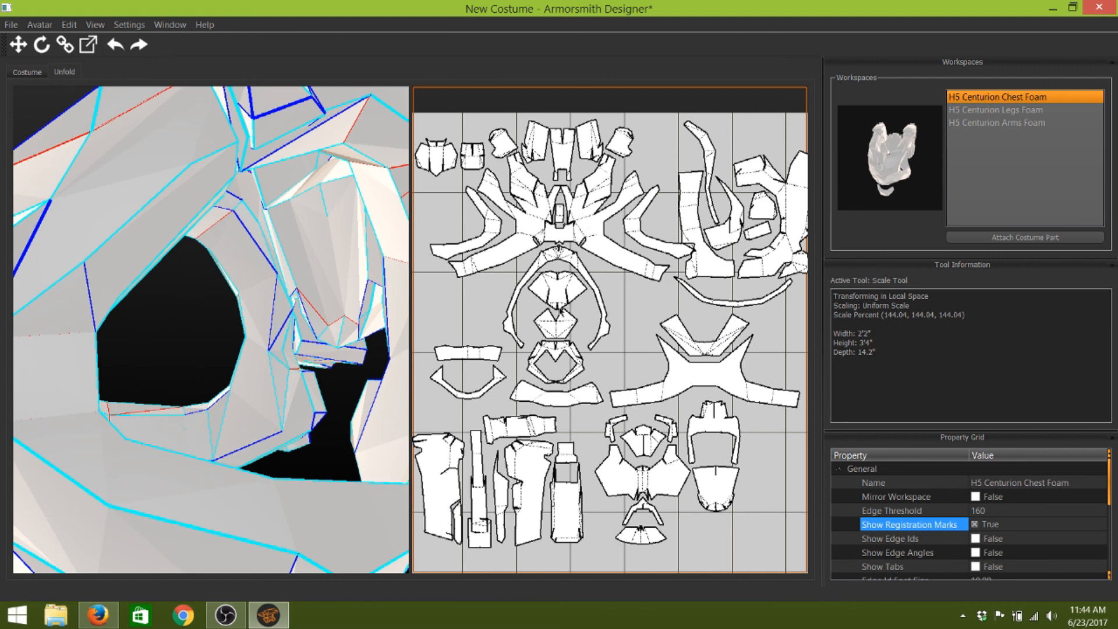
scroll(560, 308, down, 2)
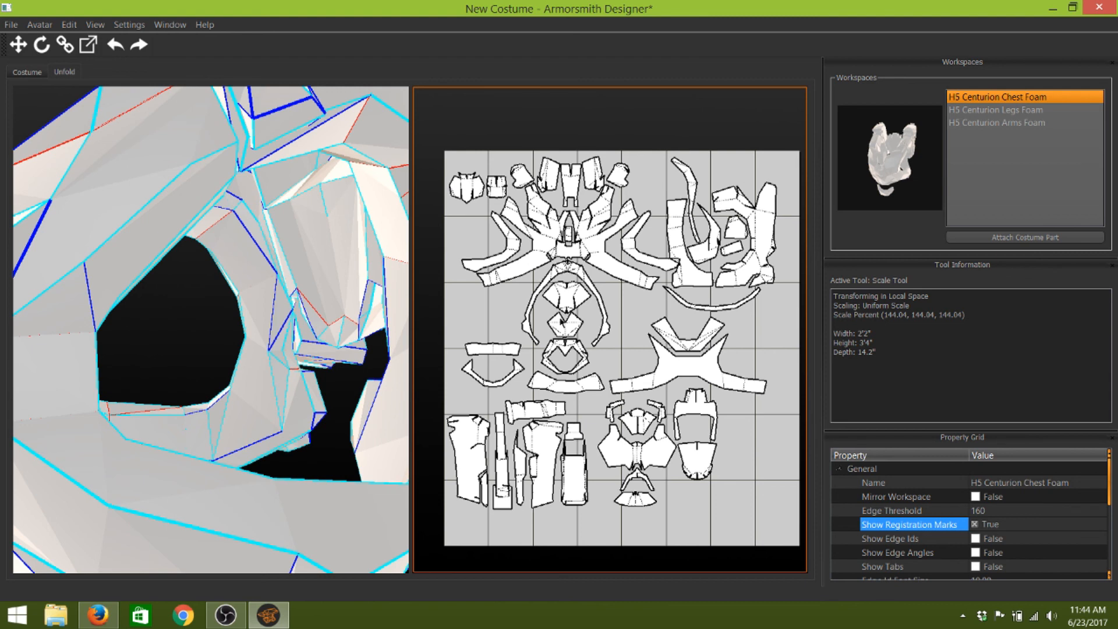
Return to the costume view and look at the avatar with its chest armor from the front at an angle
click(27, 72)
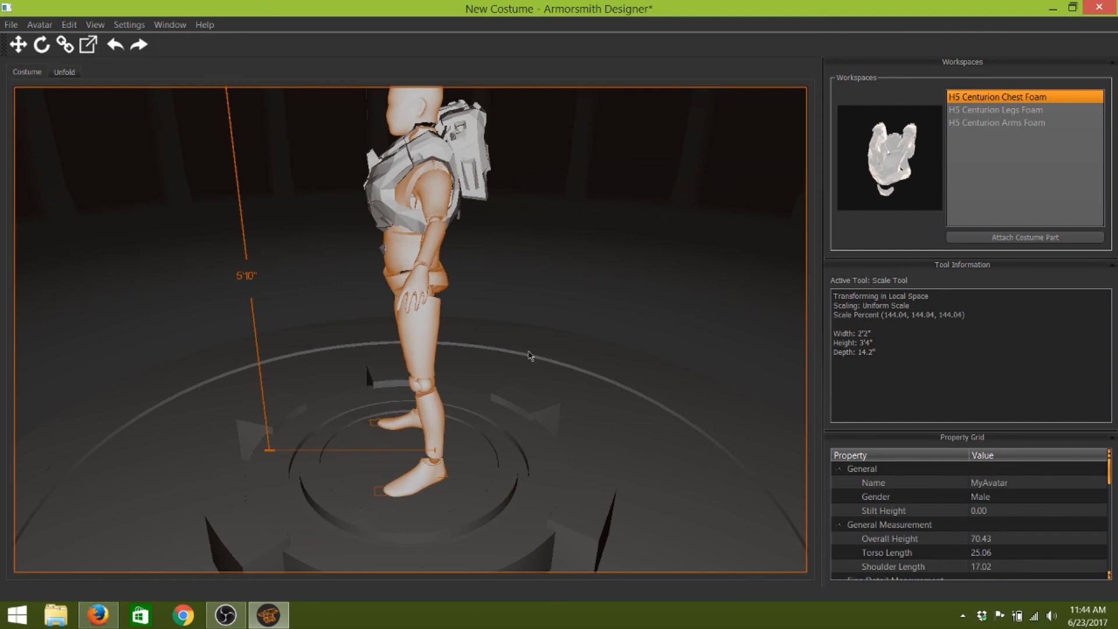
middle_drag(524, 378, 566, 357)
mouse_move(550, 374)
middle_down()
mouse_move(572, 381)
mouse_move(624, 354)
mouse_move(654, 365)
mouse_move(599, 352)
mouse_move(559, 382)
mouse_move(501, 369)
mouse_move(576, 380)
middle_up()
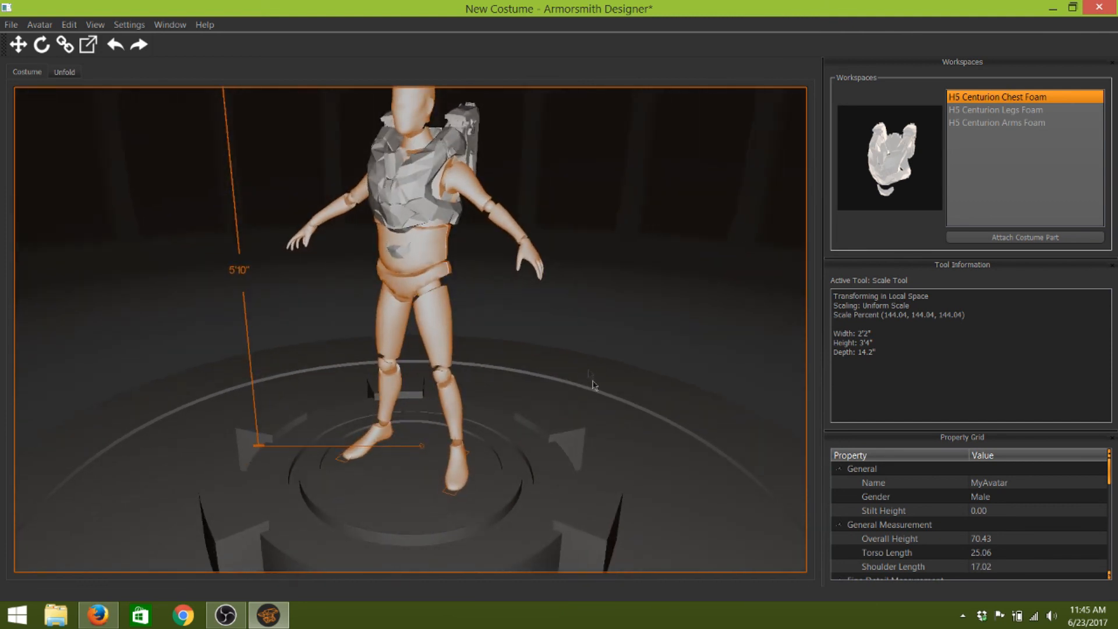